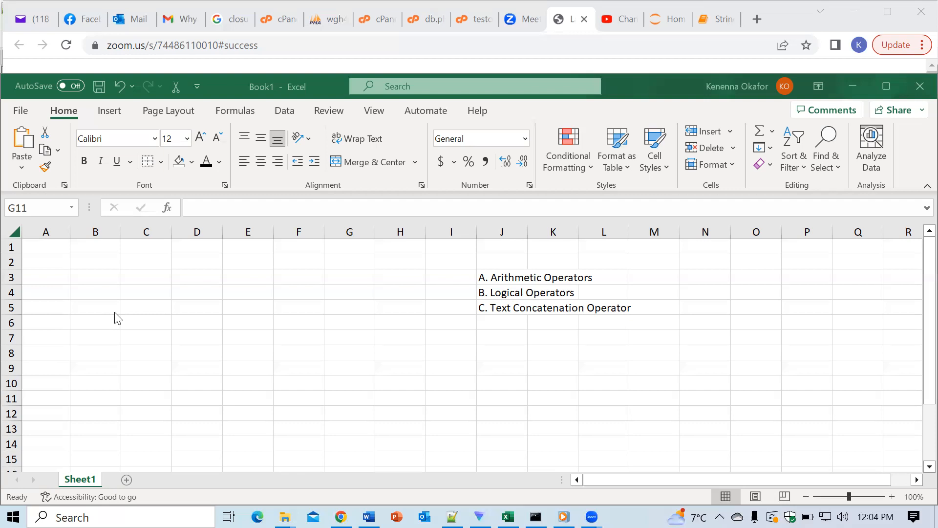
pyautogui.click(46, 246)
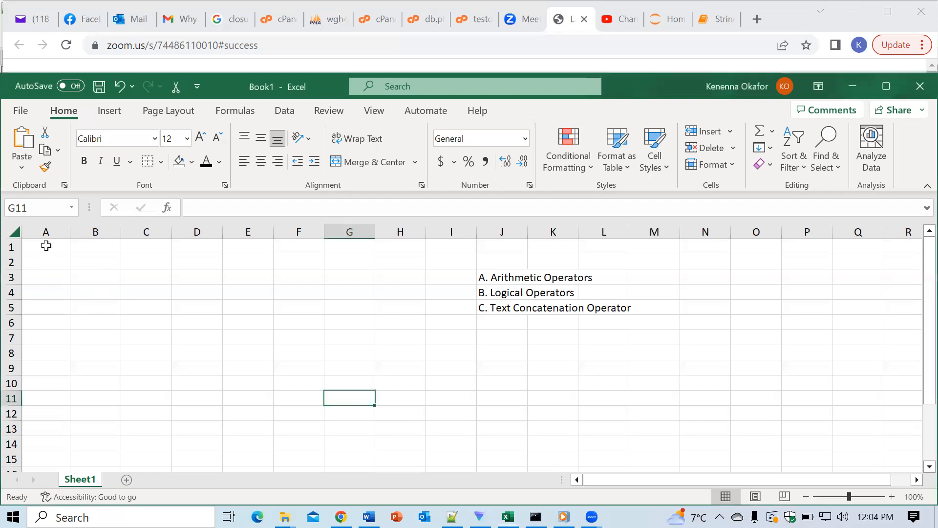
pyautogui.click(46, 246)
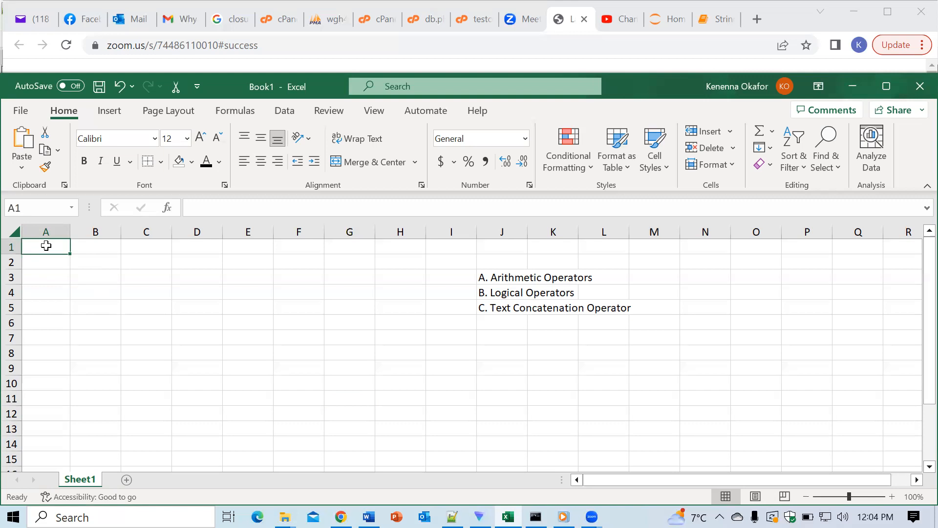
pyautogui.write('+')
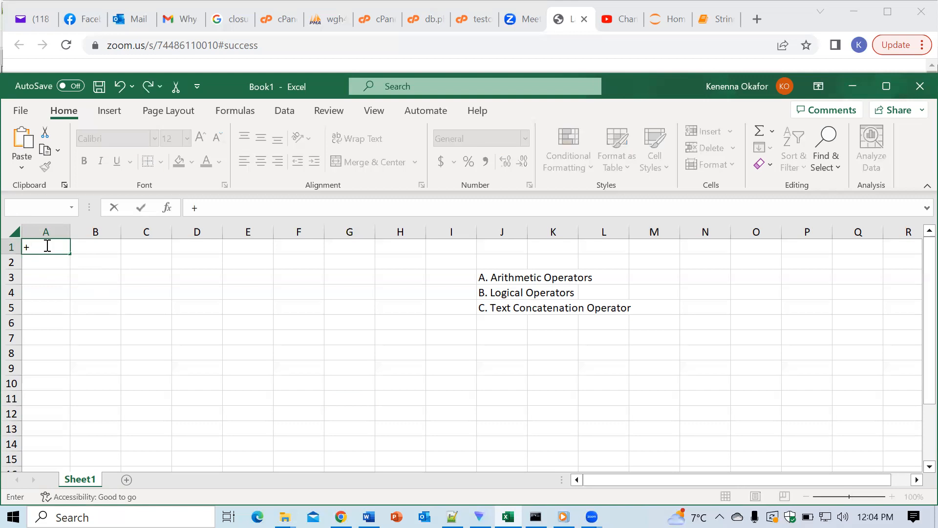
pyautogui.press('BackSpace')
pyautogui.click(105, 272)
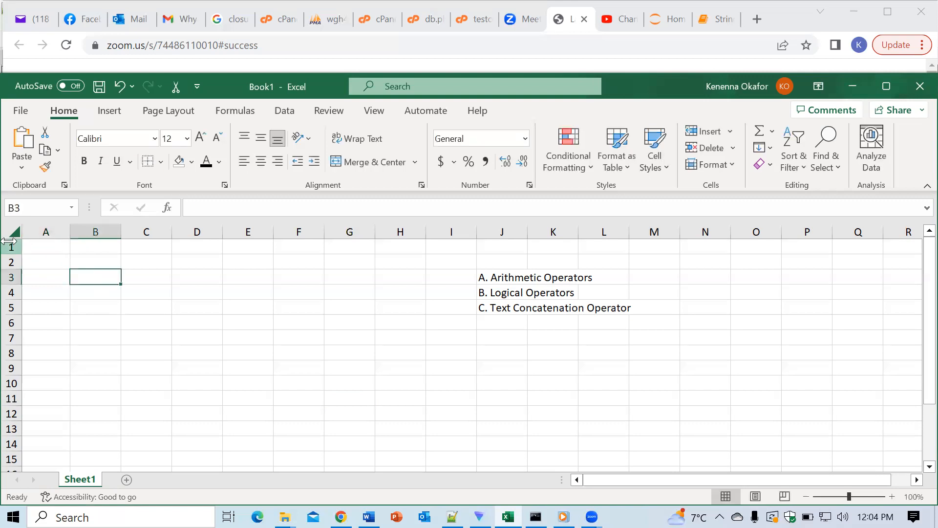
# Enter 18 in cell A2 and 30 in cell B2
pyautogui.click(41, 248)
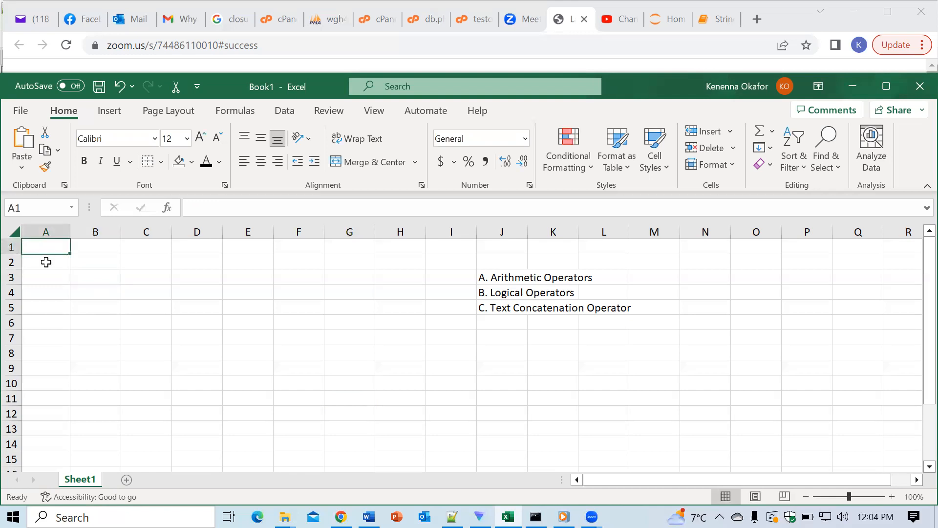
pyautogui.click(45, 264)
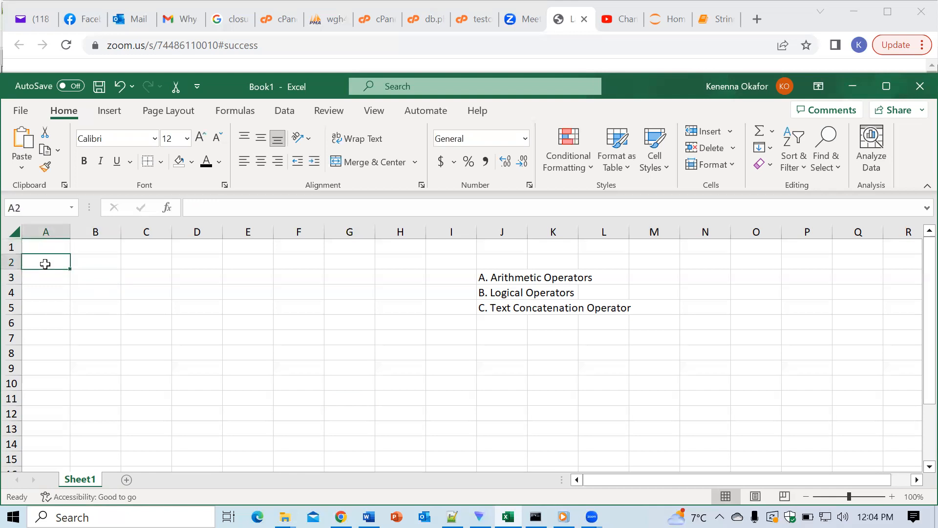
pyautogui.write('18')
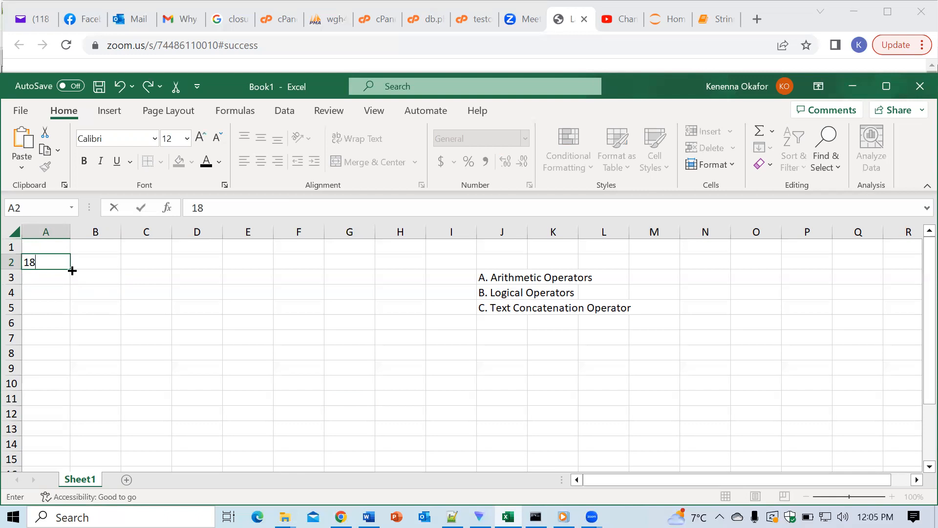
pyautogui.click(101, 264)
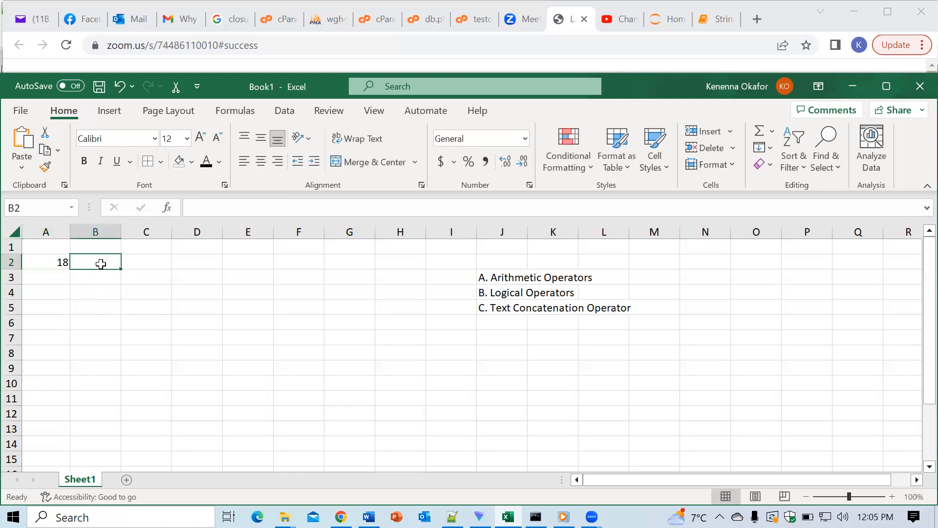
pyautogui.write('30')
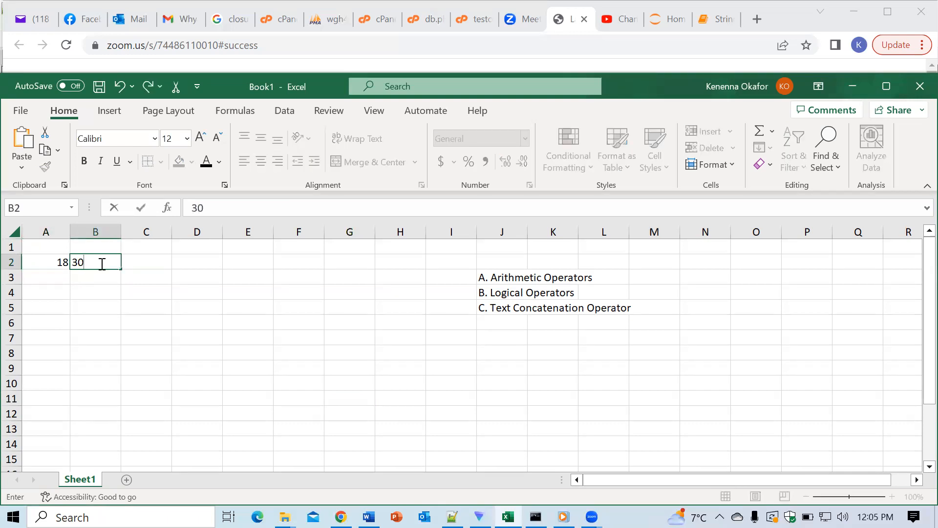
pyautogui.click(186, 319)
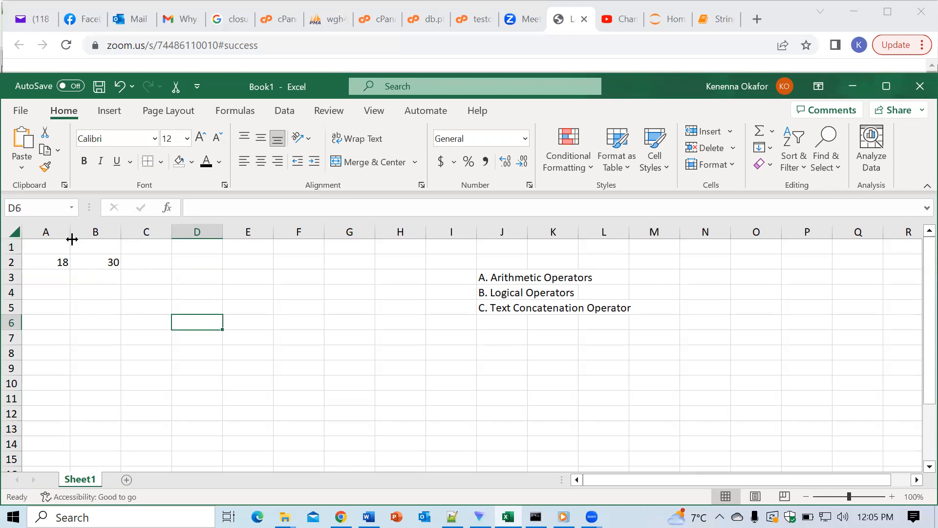
# Add the two numbers of row 2 in cell D2 with the formula =A2+B2
pyautogui.click(188, 263)
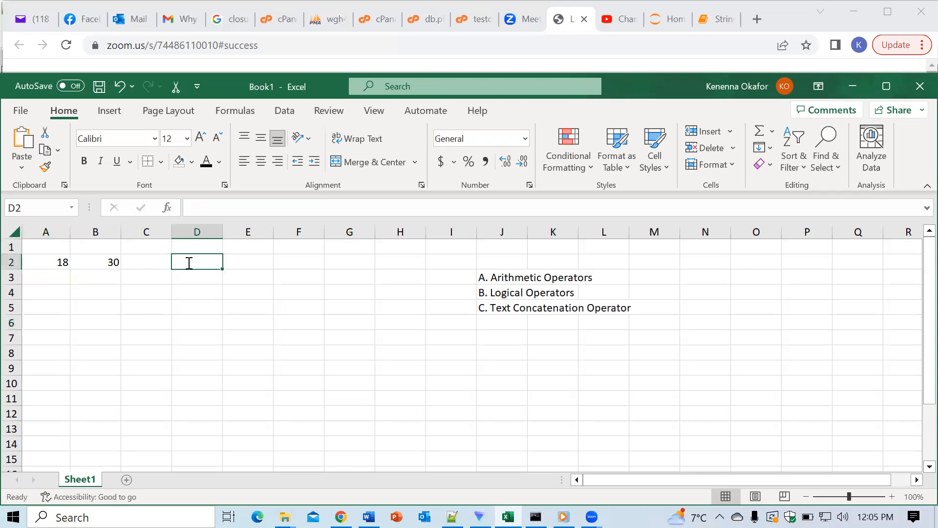
pyautogui.write('=')
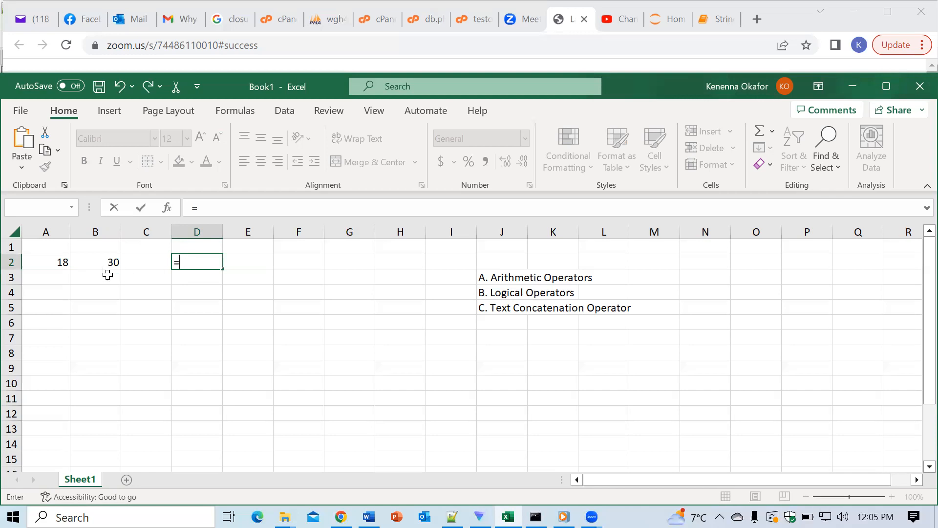
pyautogui.click(59, 265)
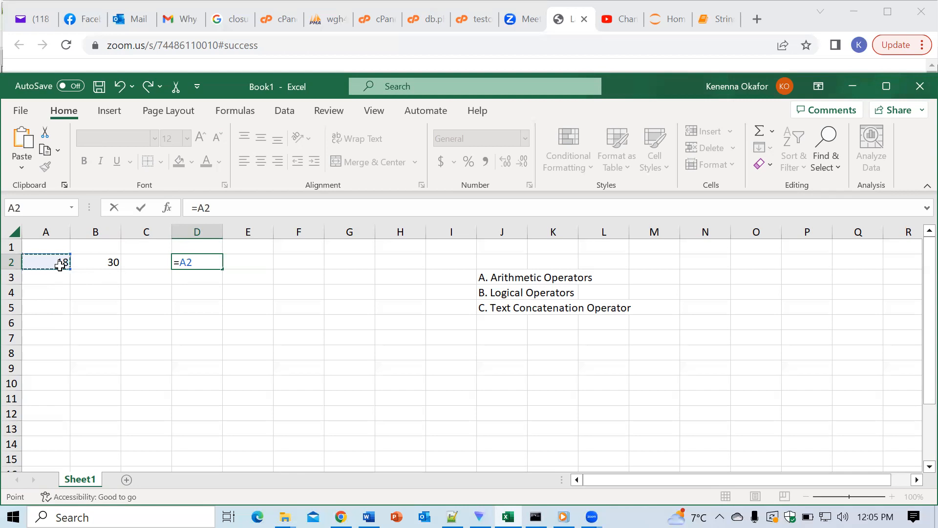
pyautogui.write('+')
pyautogui.click(105, 264)
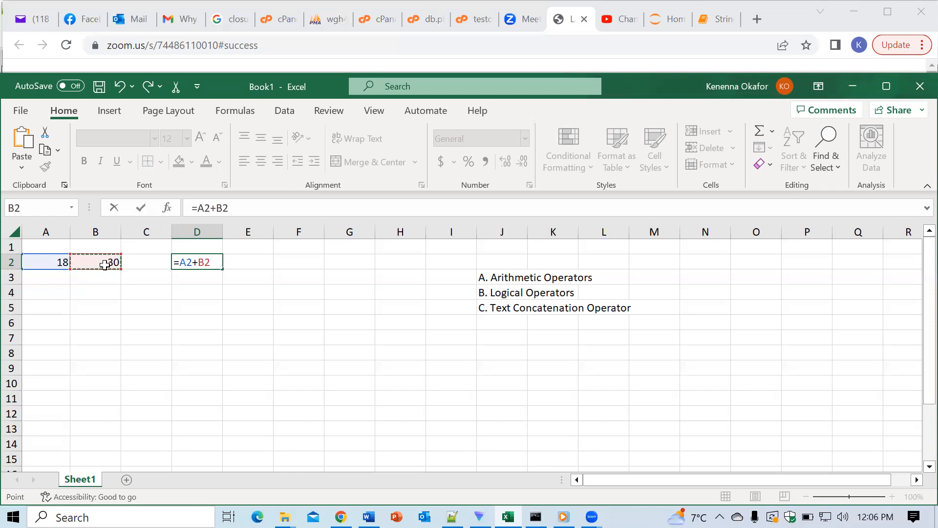
pyautogui.press('Return')
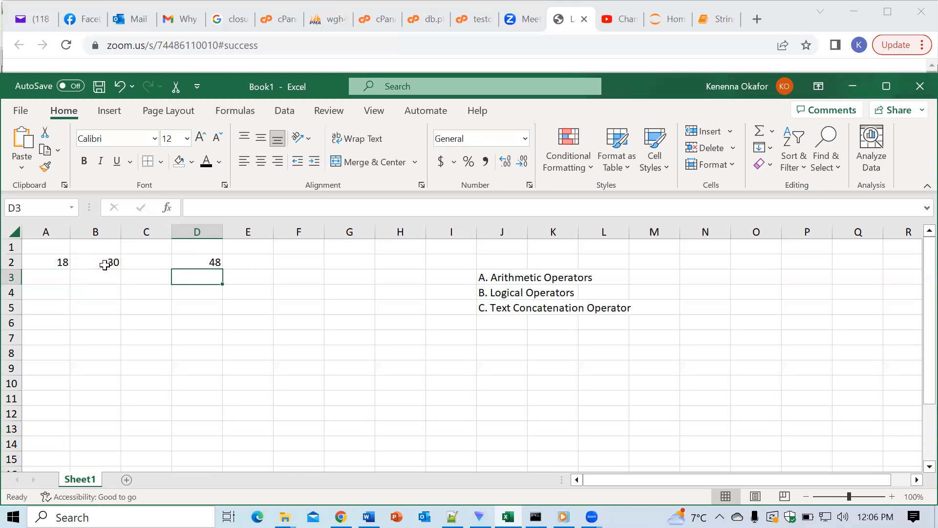
# Enter 5.7 in cell A3 and 12.68 in cell B3
pyautogui.click(64, 277)
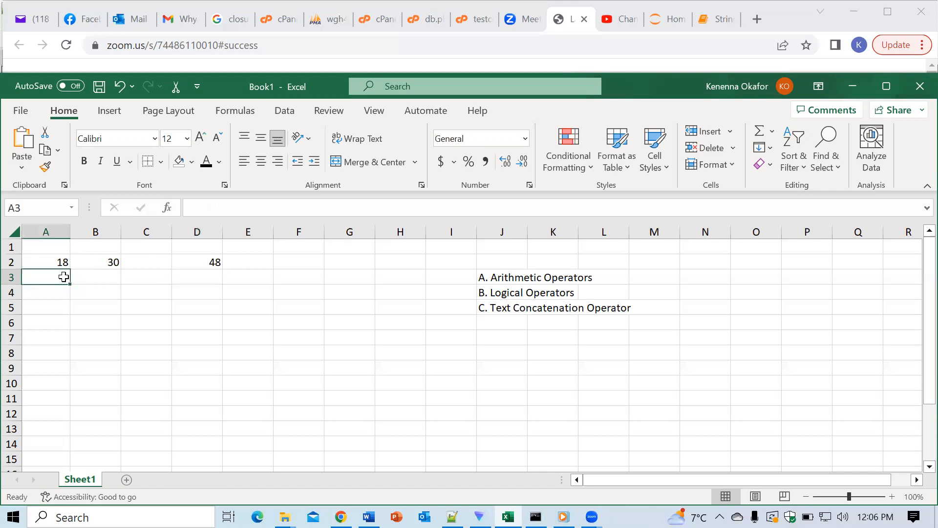
pyautogui.write('5.7')
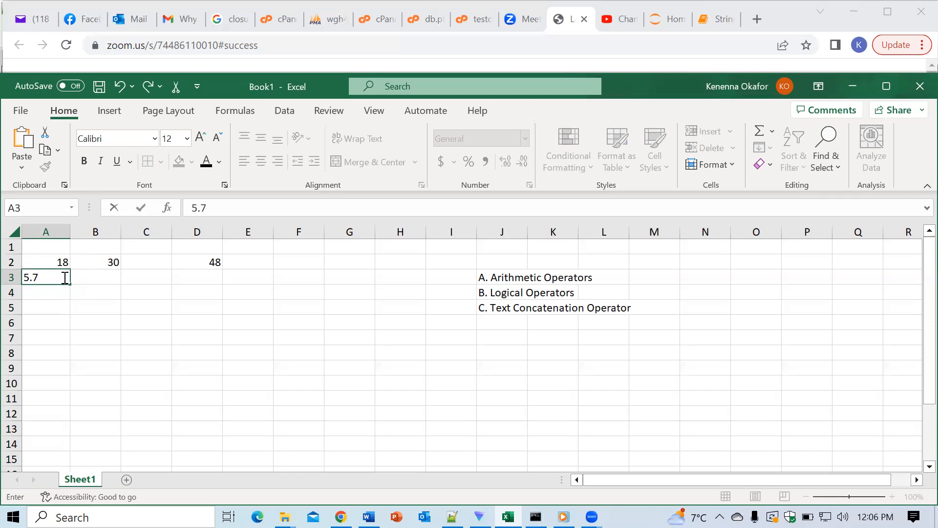
pyautogui.click(95, 277)
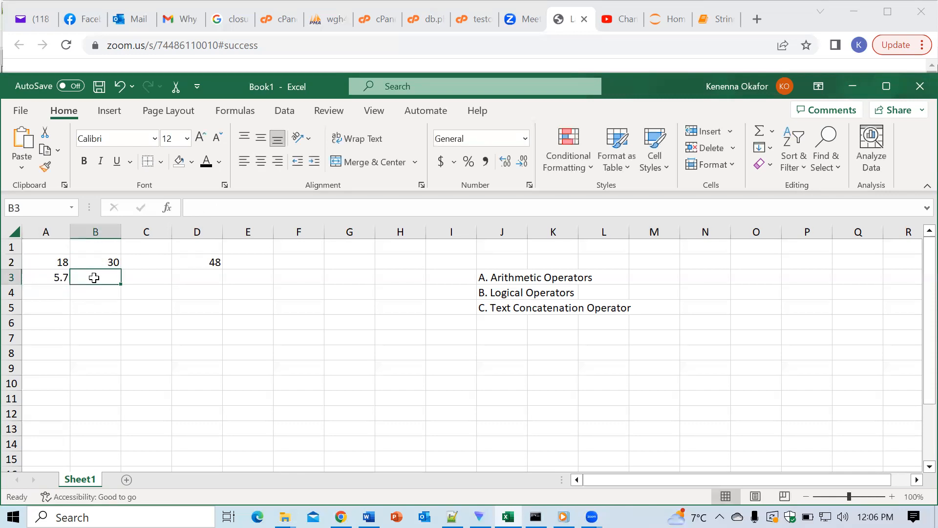
pyautogui.write('12.68')
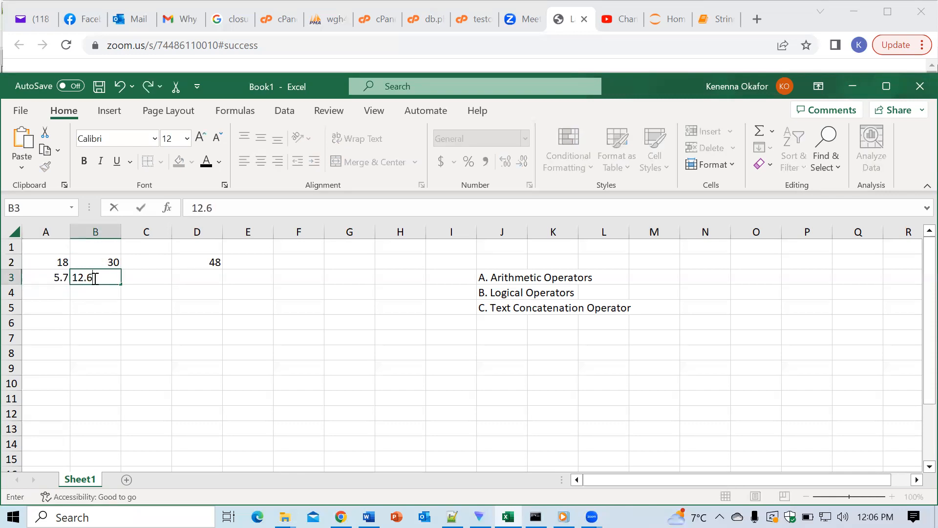
pyautogui.click(201, 307)
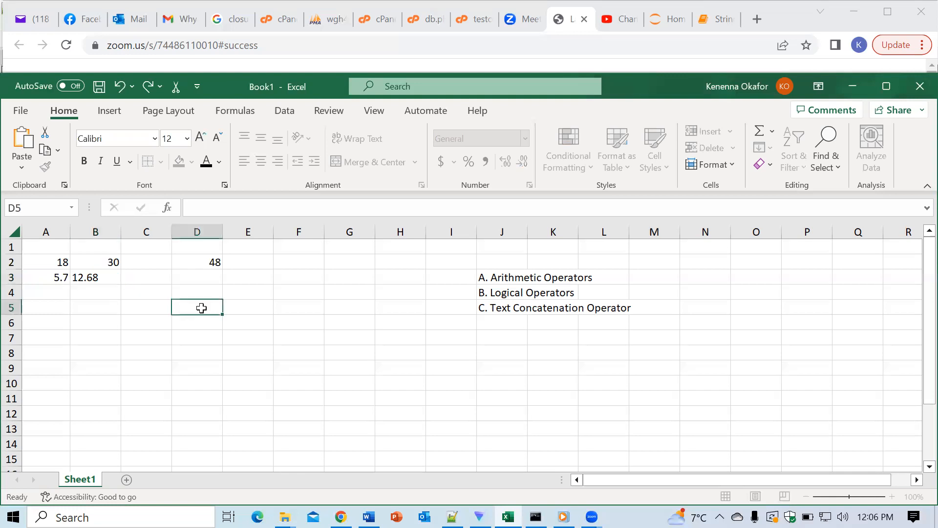
# Add the two decimal numbers of row 3 in cell D3 with the formula =A3+B3
pyautogui.click(208, 277)
pyautogui.write('=')
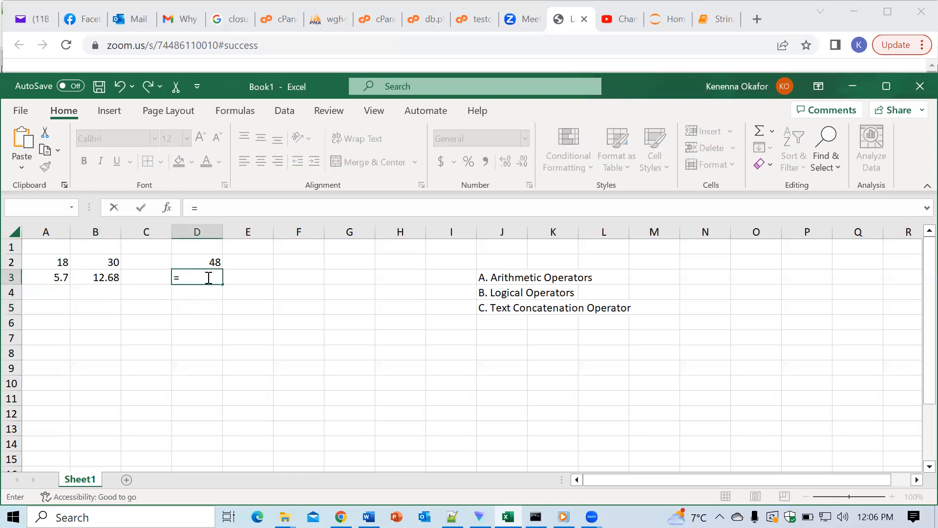
pyautogui.click(60, 279)
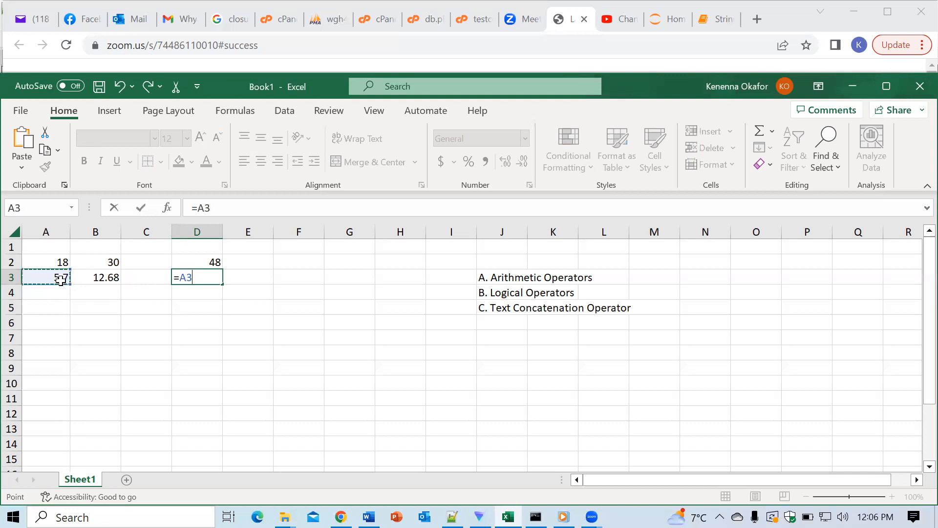
pyautogui.write('+')
pyautogui.click(101, 278)
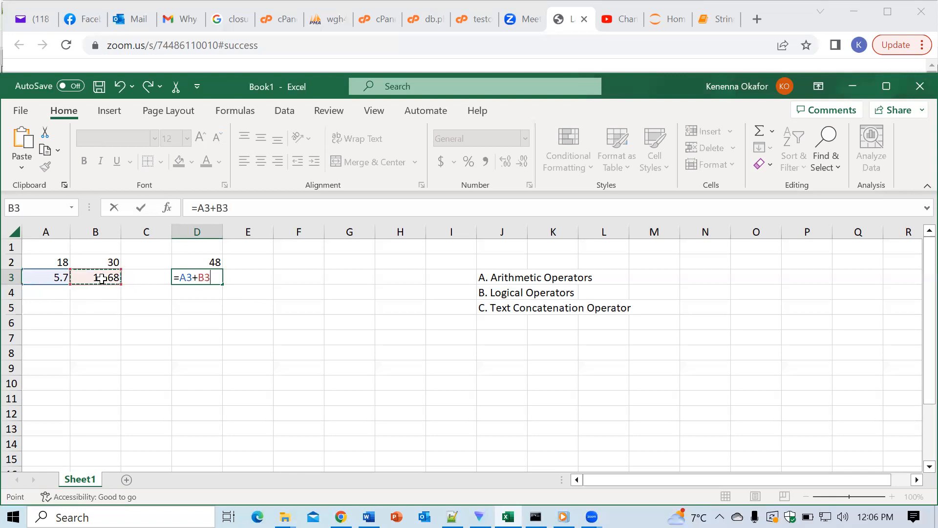
pyautogui.press('Return')
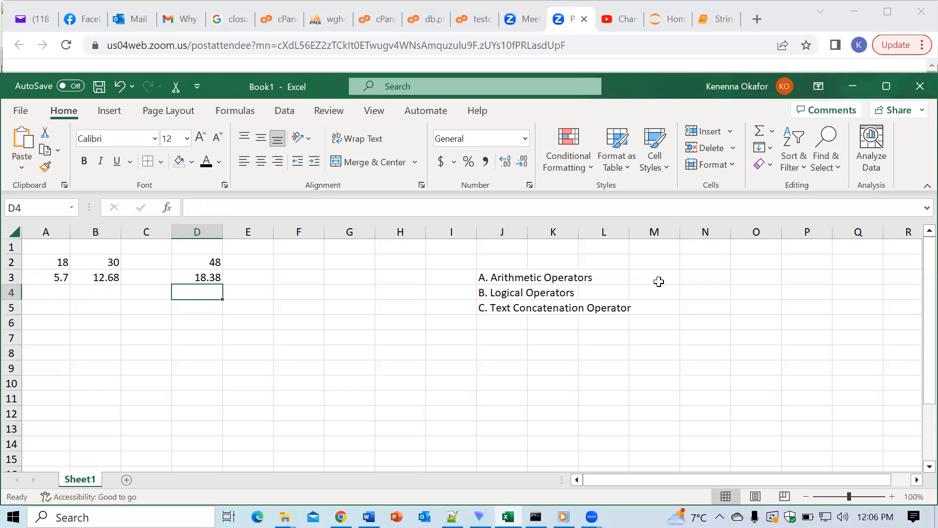
pyautogui.click(615, 276)
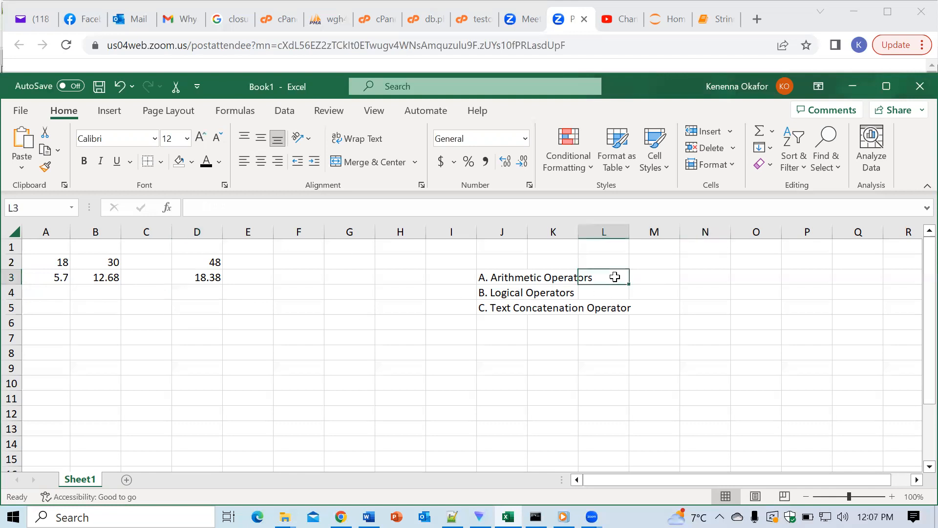
pyautogui.click(690, 277)
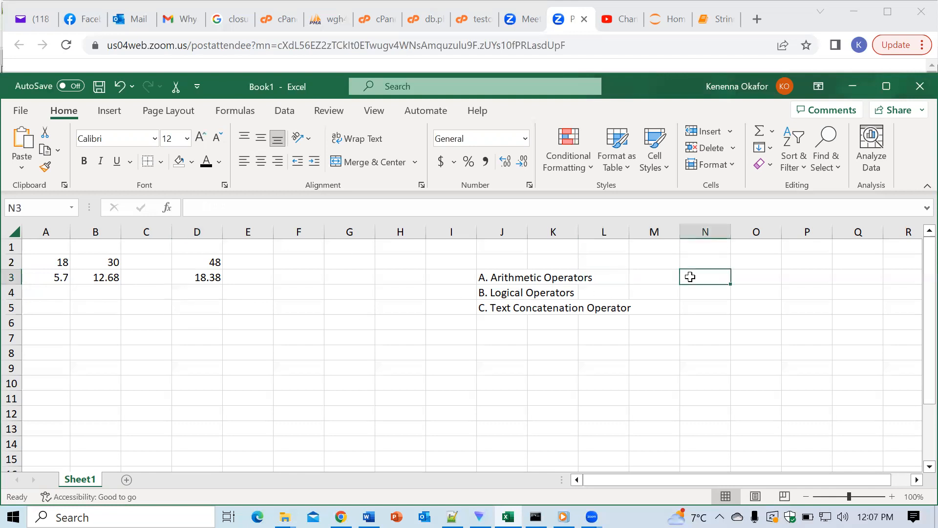
pyautogui.write('+')
pyautogui.click(677, 353)
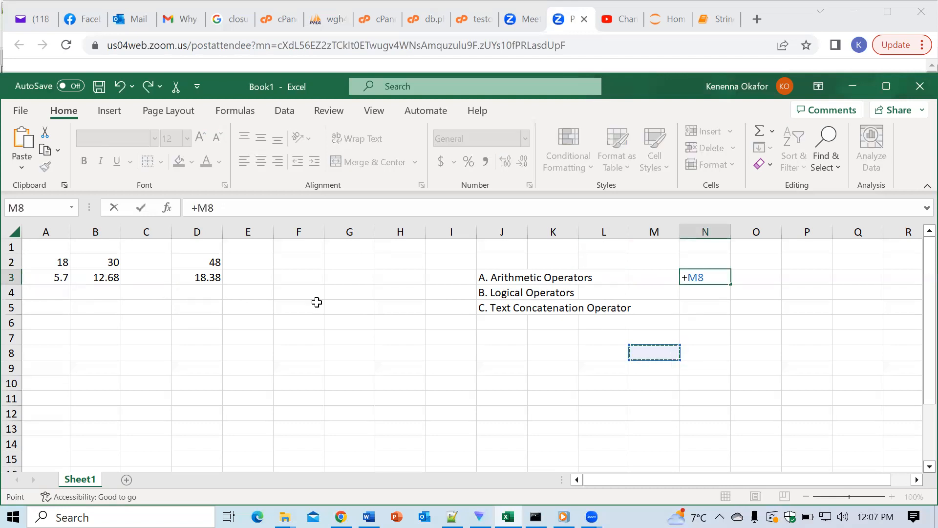
pyautogui.click(243, 209)
pyautogui.press('BackSpace')
pyautogui.press('BackSpace')
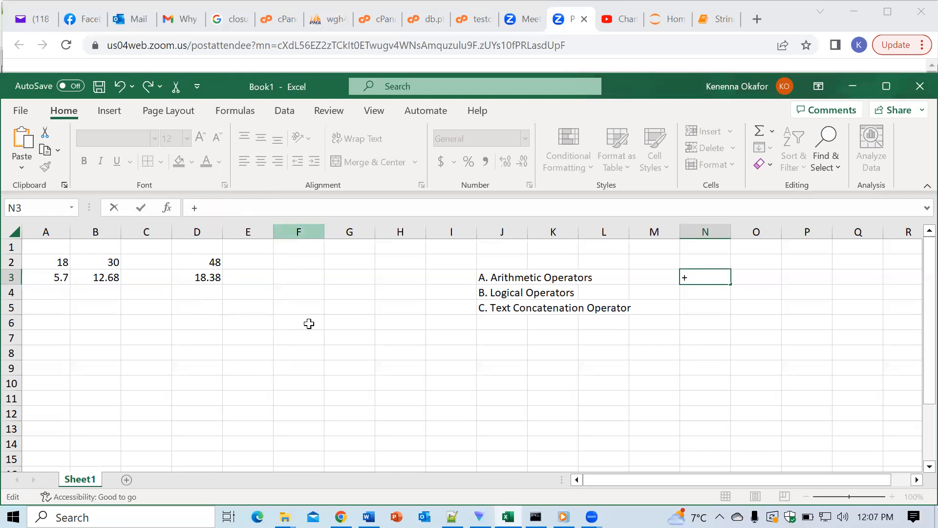
pyautogui.click(300, 336)
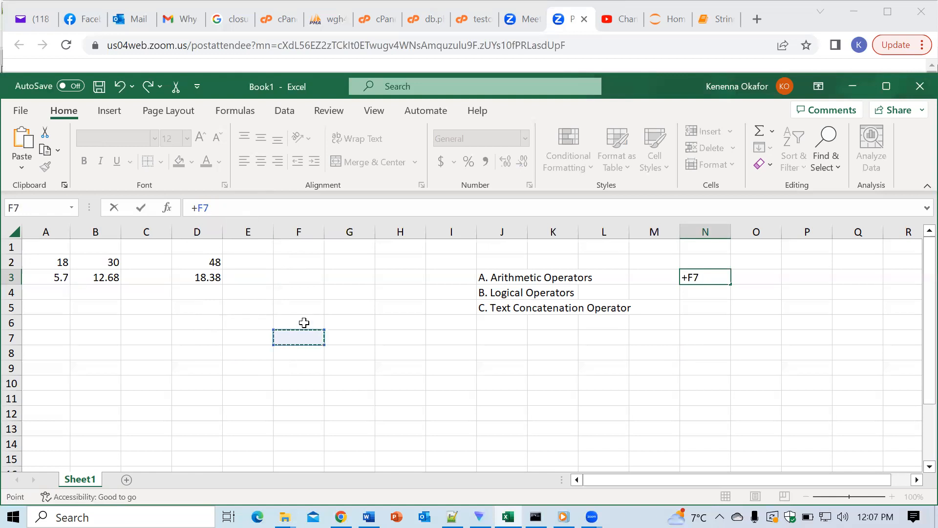
pyautogui.click(271, 210)
pyautogui.press('BackSpace')
pyautogui.press('BackSpace')
pyautogui.press('BackSpace')
pyautogui.press('Escape')
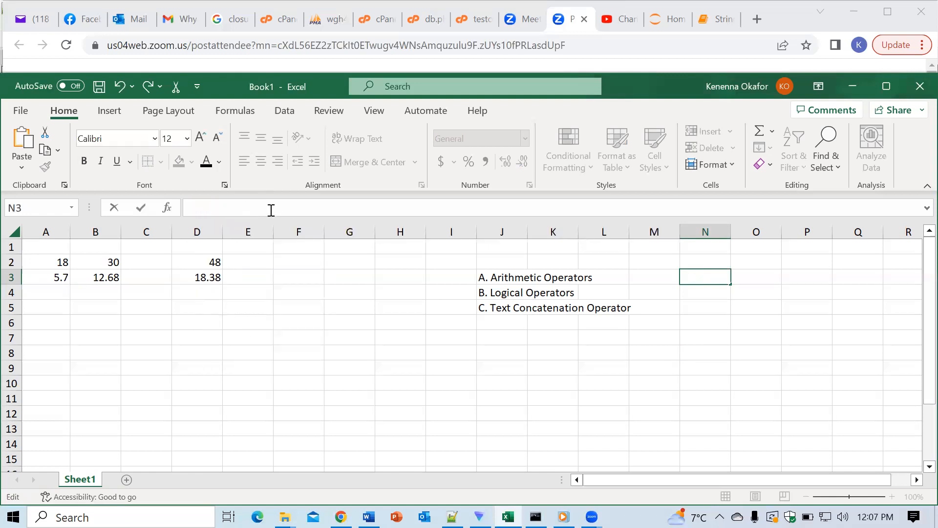
pyautogui.click(670, 370)
pyautogui.click(703, 278)
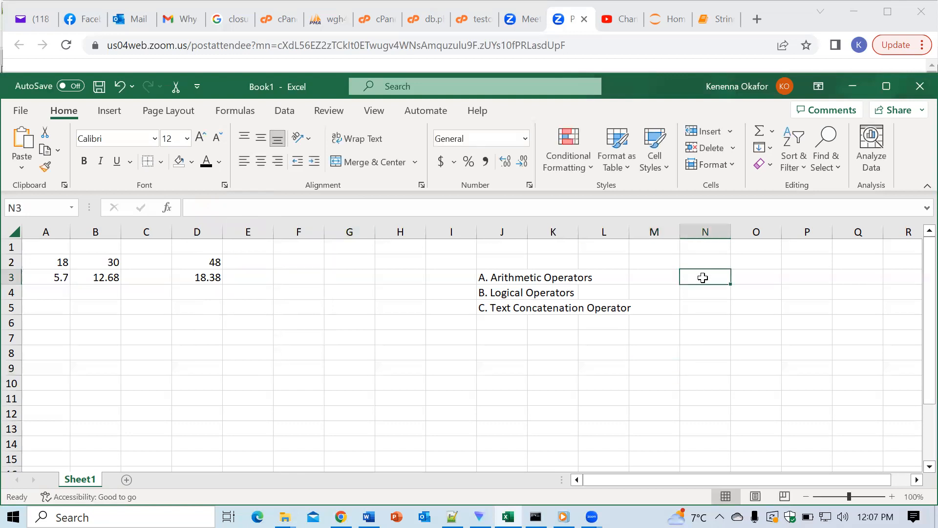
pyautogui.write('+')
pyautogui.click(537, 412)
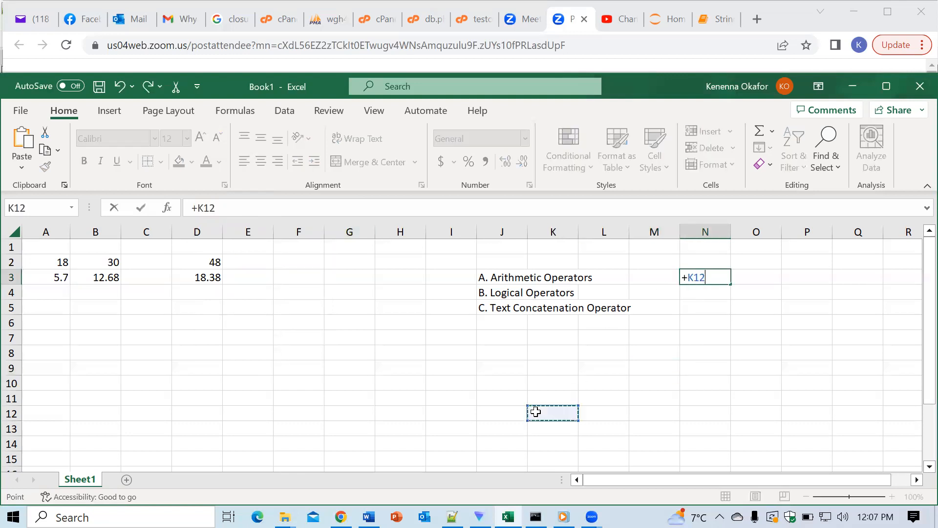
pyautogui.press('BackSpace')
pyautogui.press('BackSpace')
pyautogui.press('BackSpace')
pyautogui.press('BackSpace')
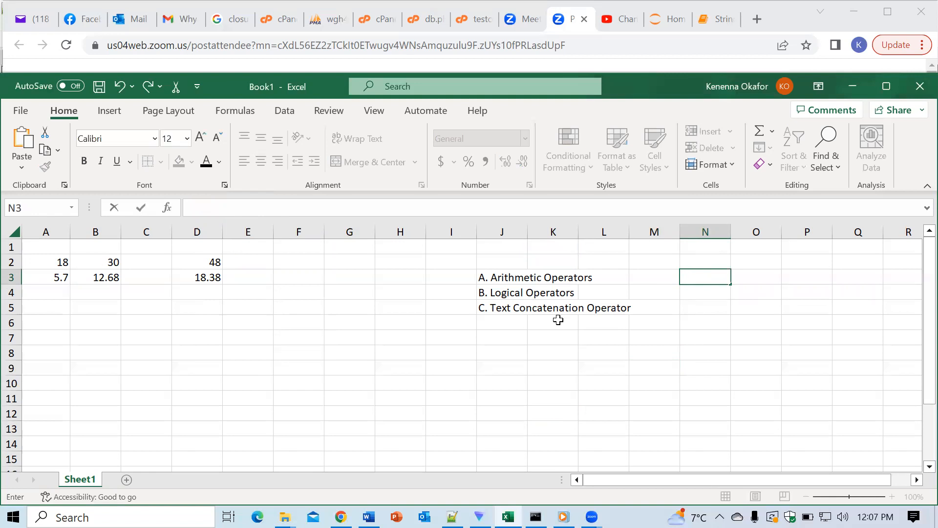
# Enter a plus sign as literal text ('+) in cell N3, in the Arithmetic Operators row, and select cell A4
pyautogui.write("'+")
pyautogui.click(457, 386)
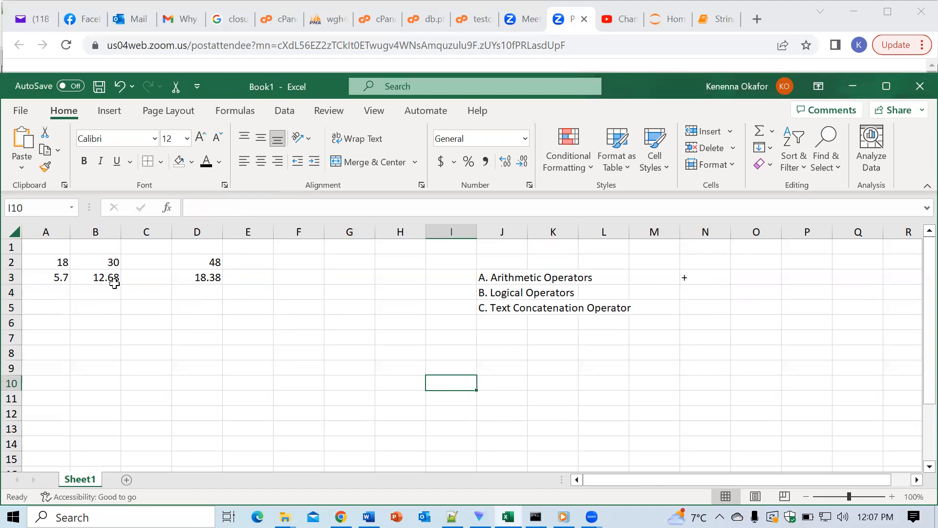
pyautogui.click(58, 293)
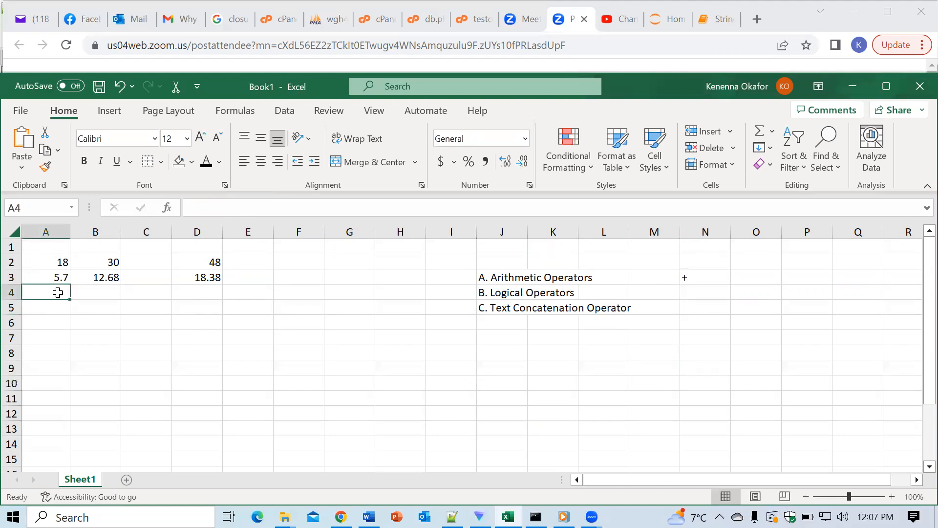
# Enter a minus sign as literal text ('-) in cell N4, beneath the plus sign
pyautogui.click(700, 295)
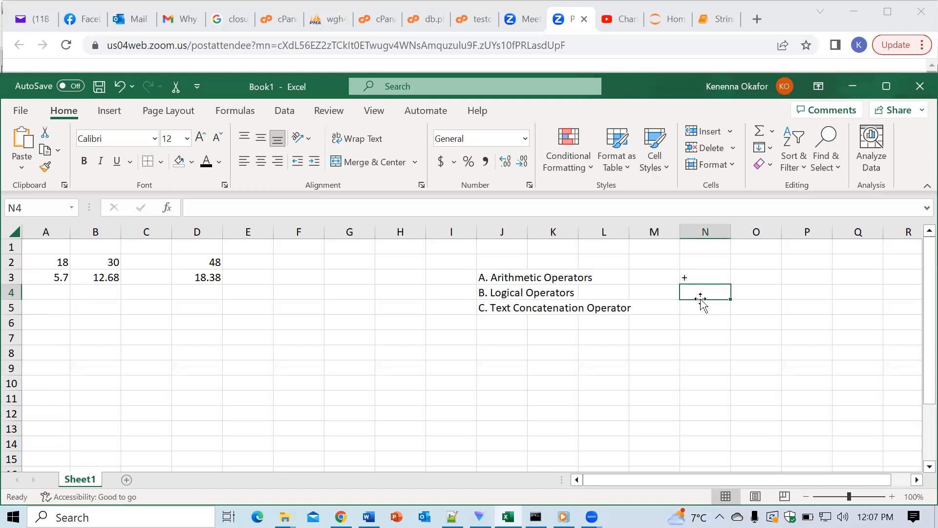
pyautogui.write("'")
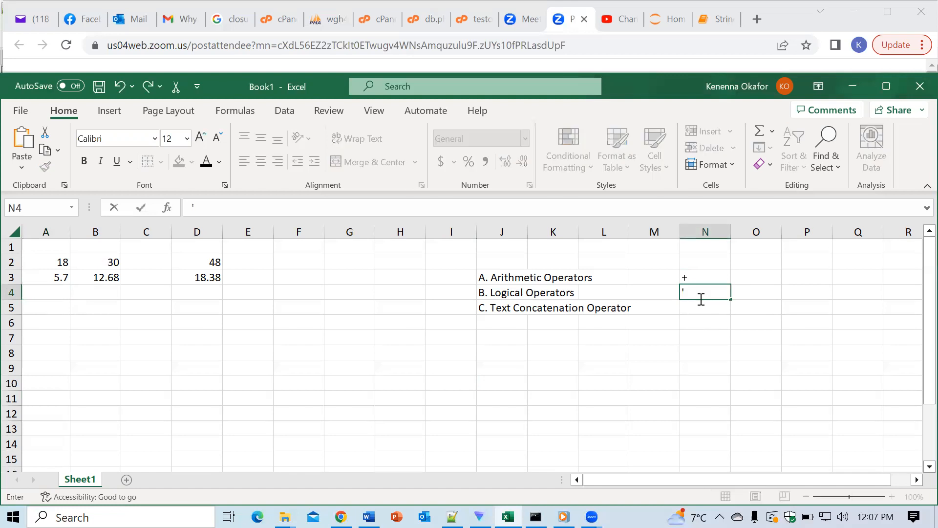
pyautogui.write('-')
pyautogui.click(299, 364)
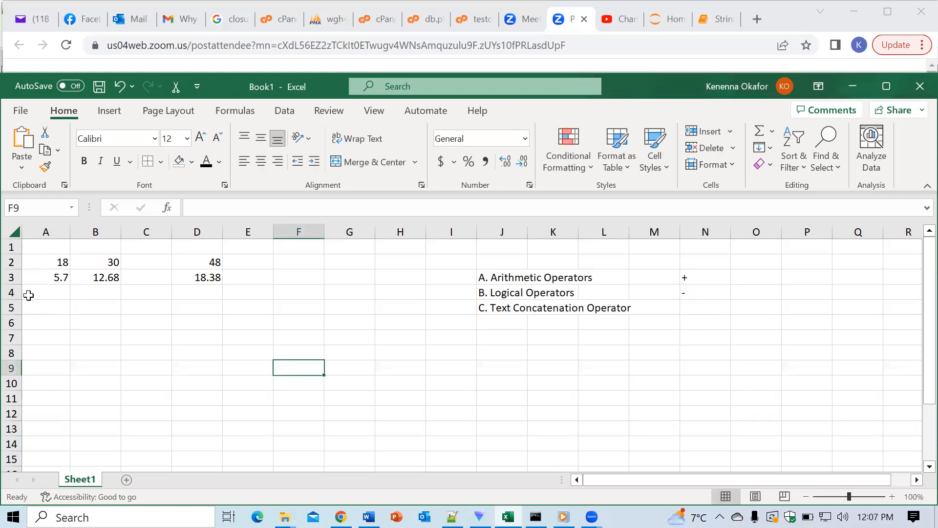
# Enter 50 in cell A5 and 25 in cell B5, leaving row 4 blank
pyautogui.click(50, 296)
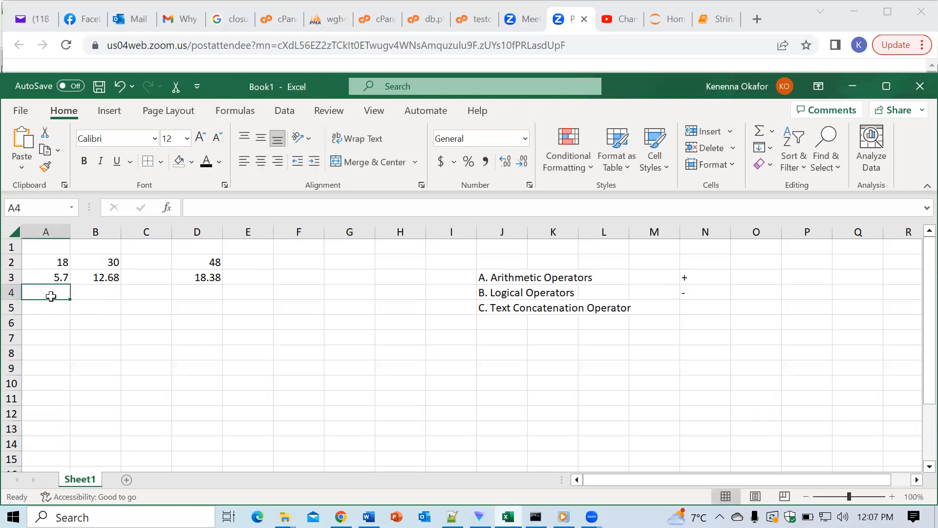
pyautogui.click(54, 309)
pyautogui.write('50')
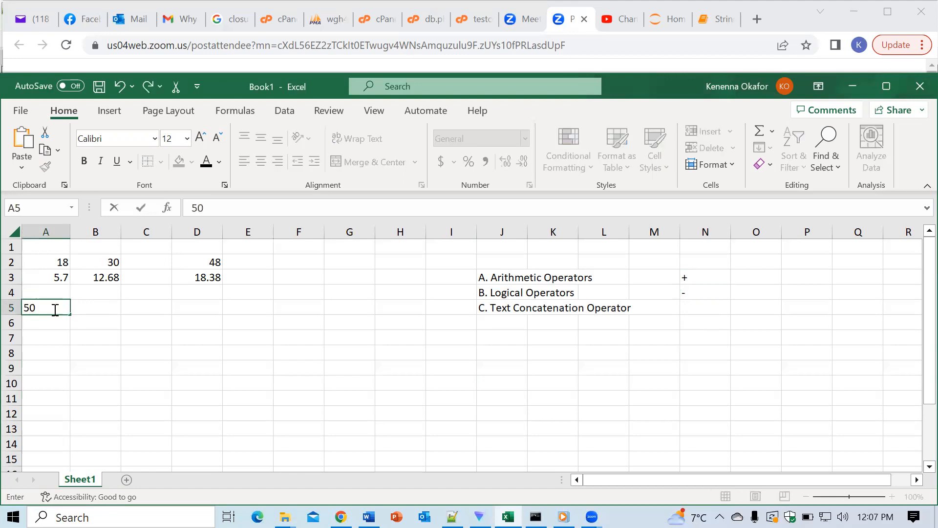
pyautogui.click(116, 308)
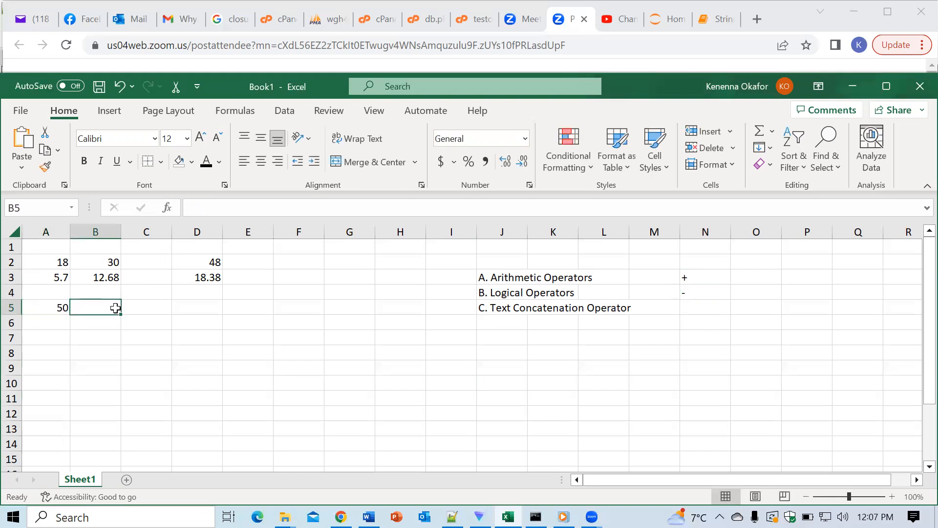
pyautogui.write('25')
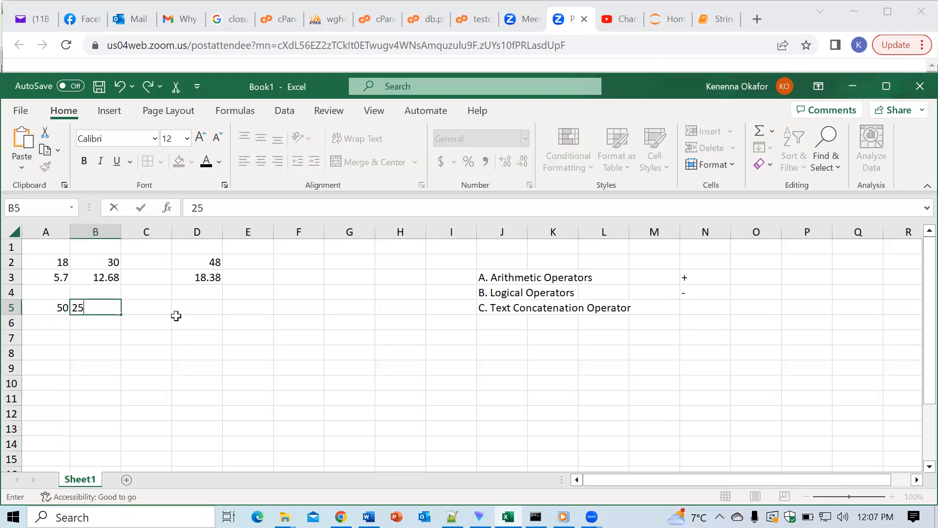
# Subtract the second number of row 5 from the first in cell D5 with the formula =A5-B5
pyautogui.click(201, 308)
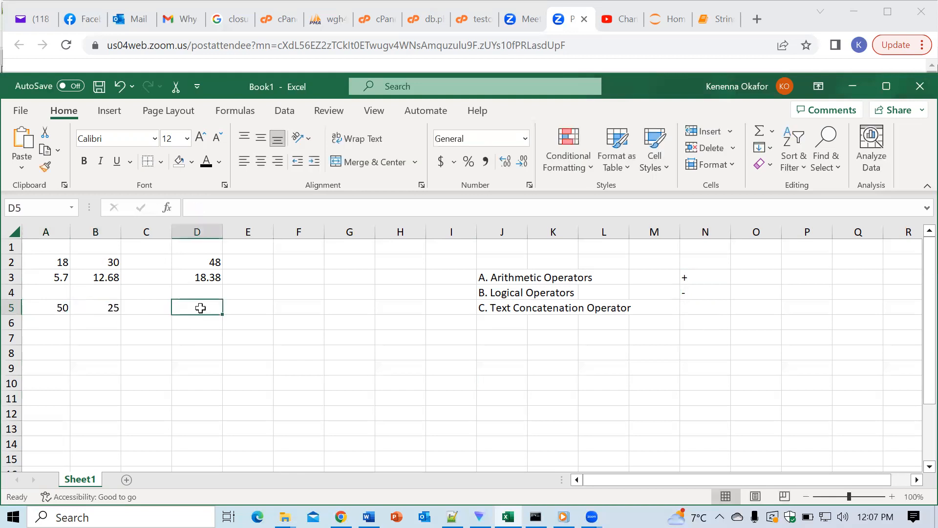
pyautogui.write('=')
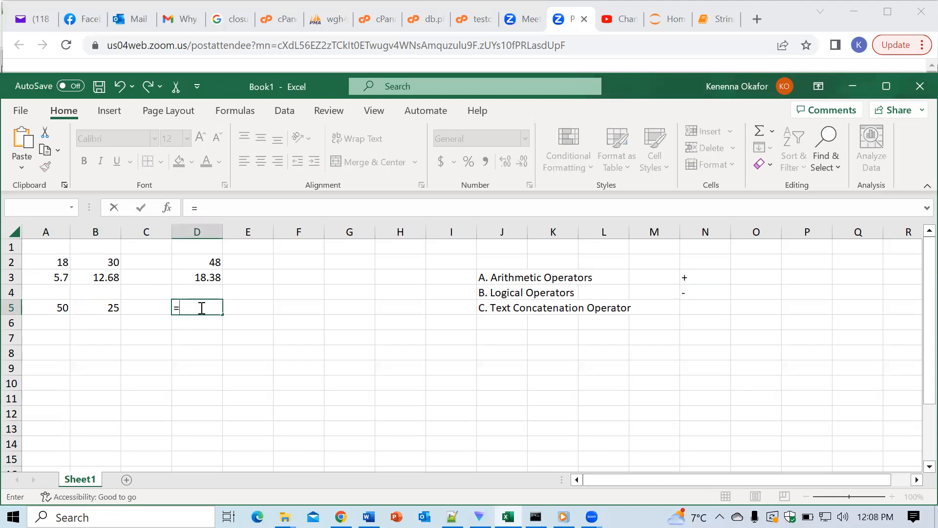
pyautogui.write('5')
pyautogui.press('BackSpace')
pyautogui.click(63, 309)
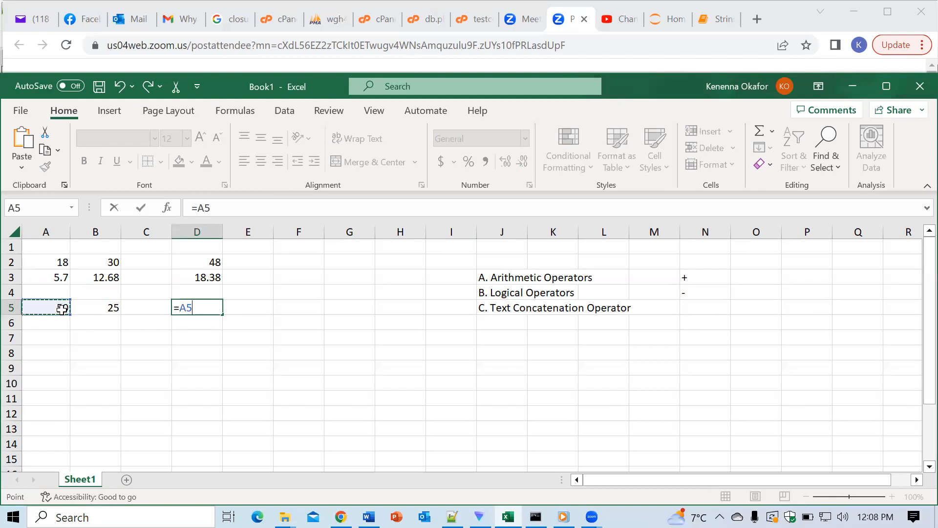
pyautogui.write('-')
pyautogui.click(108, 307)
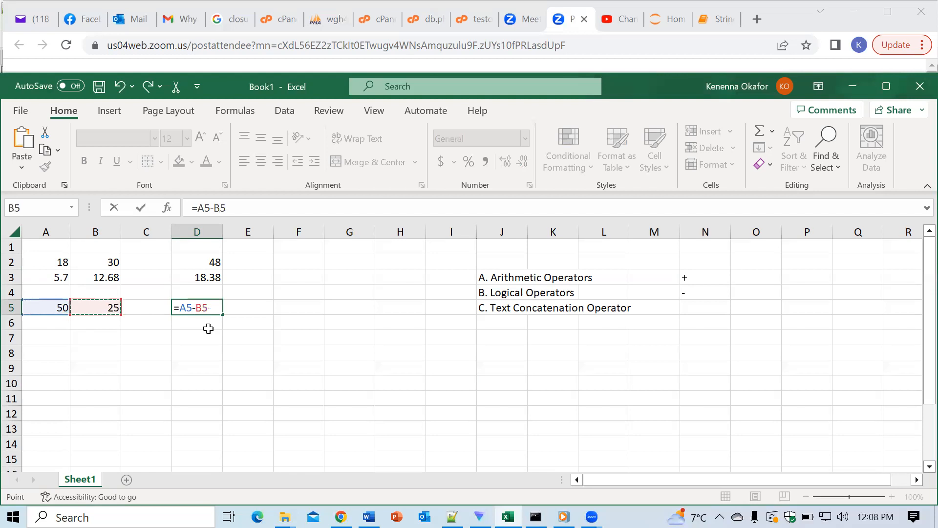
pyautogui.press('Return')
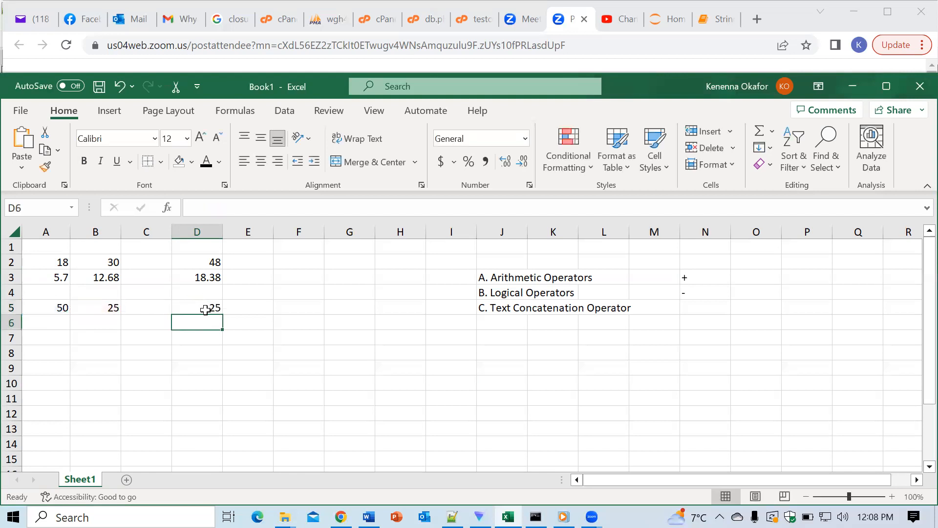
# Enter the swapped numbers in row 6: 25 in cell A6 and 50 in cell B6
pyautogui.click(60, 325)
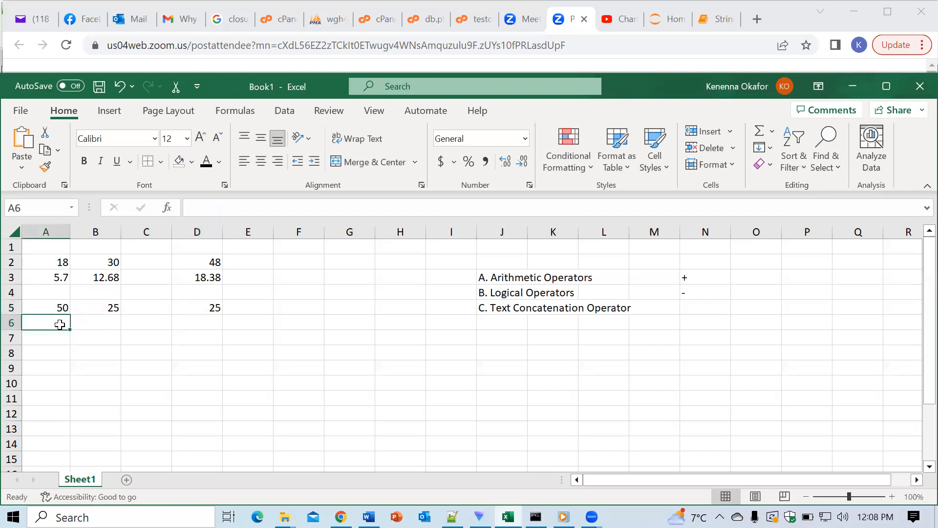
pyautogui.write('25')
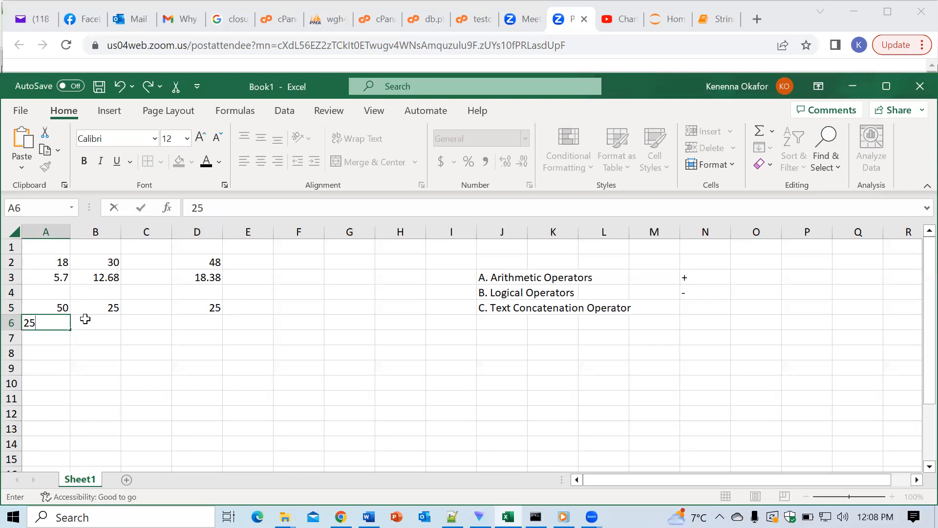
pyautogui.click(102, 323)
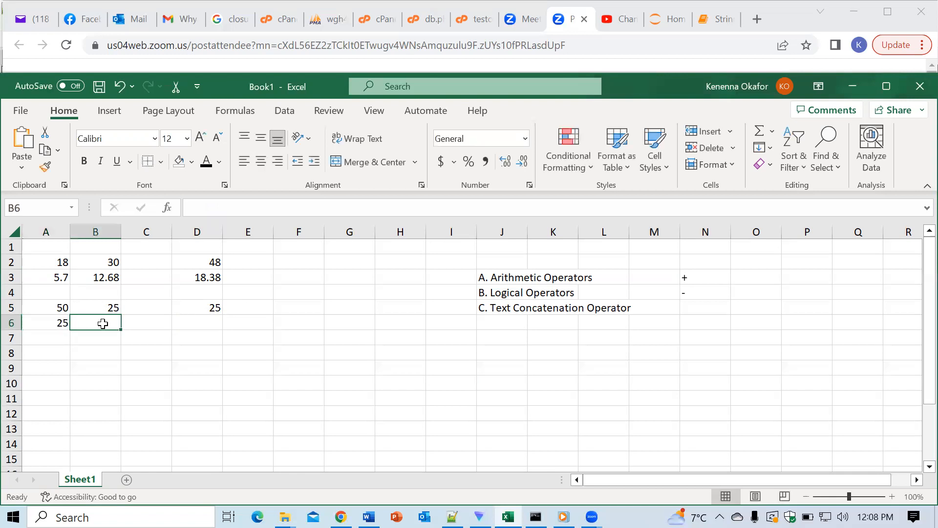
pyautogui.write('50')
# Subtract the second number of row 6 from the first in cell D6 with the formula =A6-B6
pyautogui.click(210, 321)
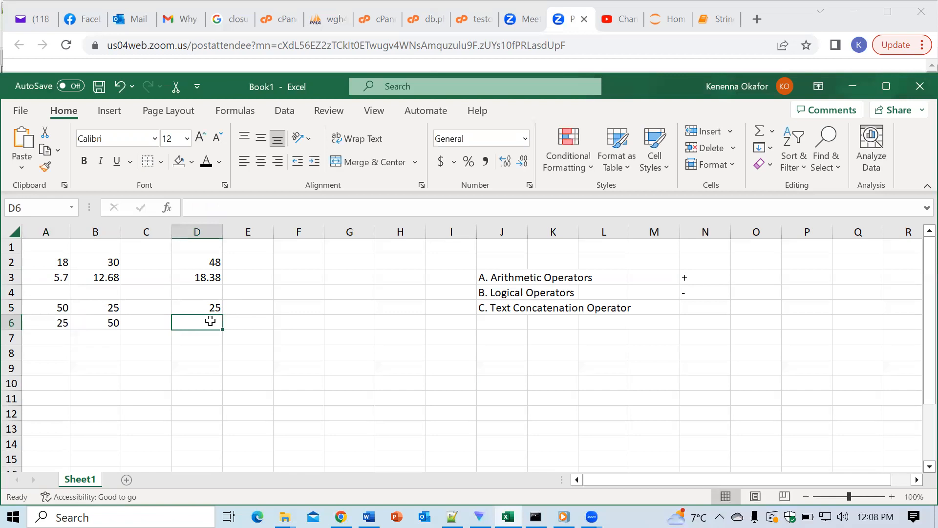
pyautogui.write('=')
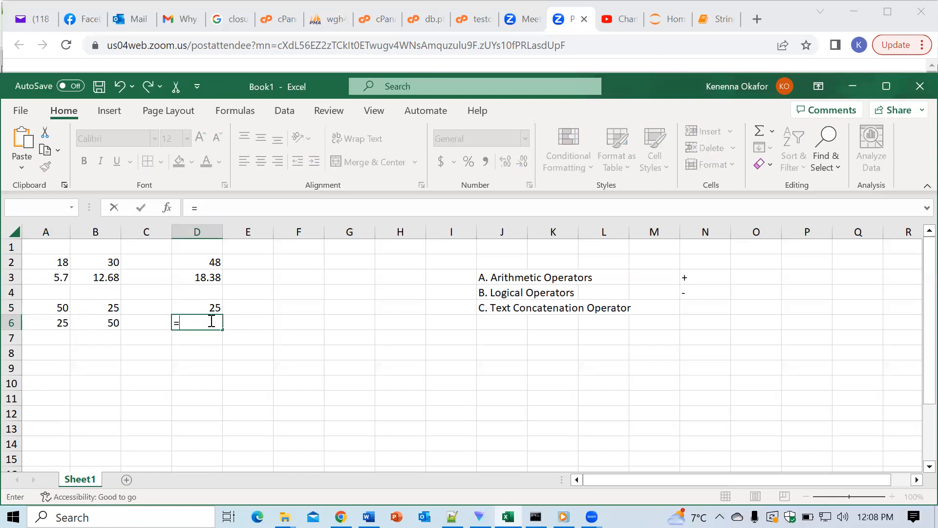
pyautogui.click(59, 326)
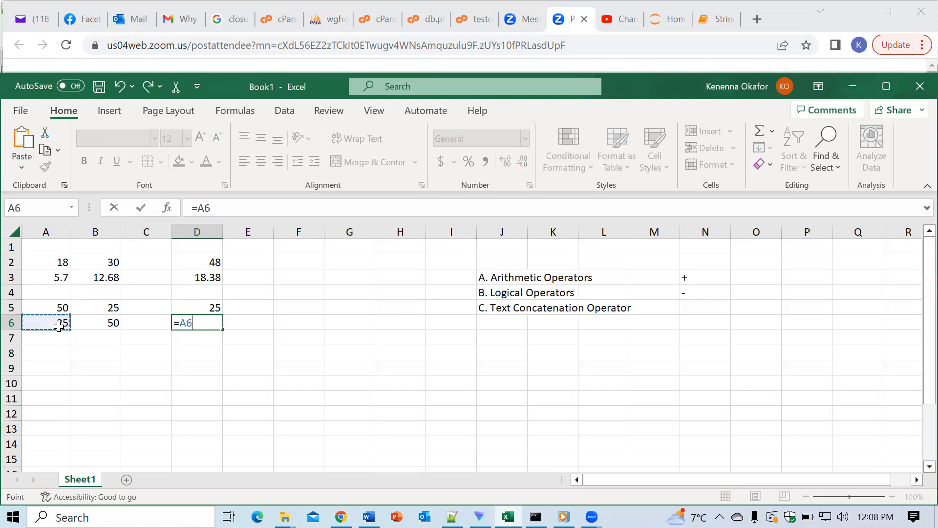
pyautogui.write('-')
pyautogui.click(109, 323)
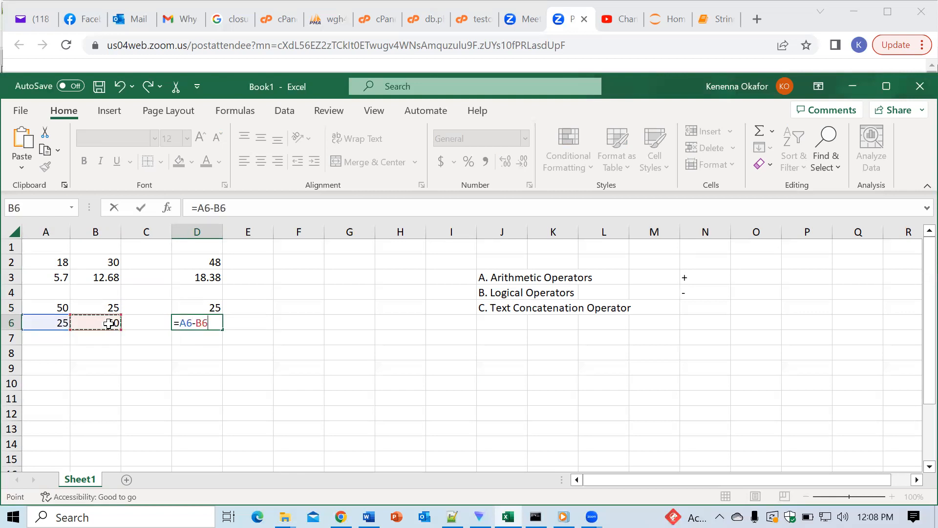
pyautogui.press('Return')
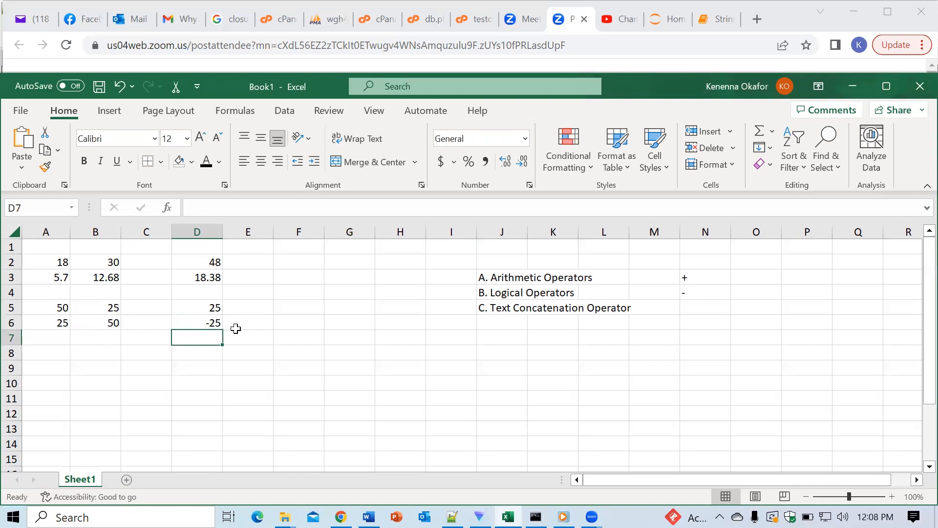
# Enter 45 in cell A8 and 30 in cell B8, leaving row 7 blank
pyautogui.click(59, 350)
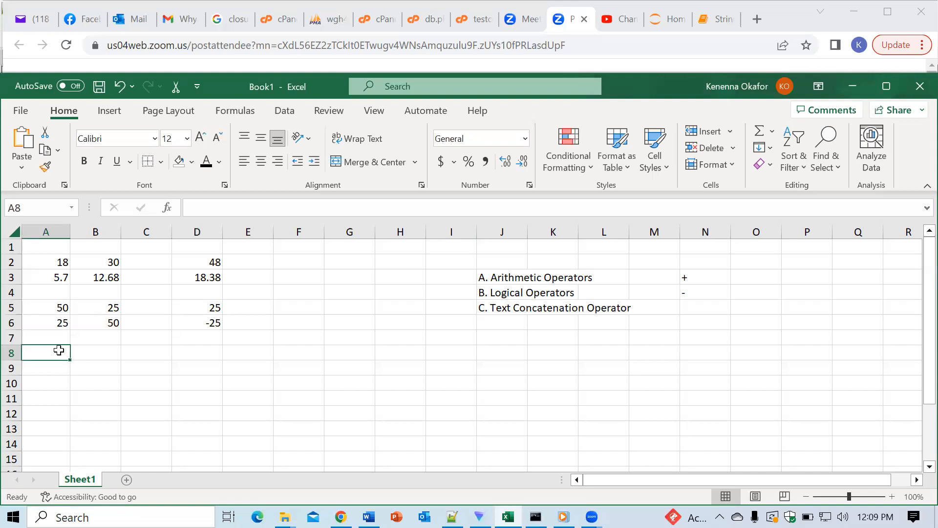
pyautogui.write('45')
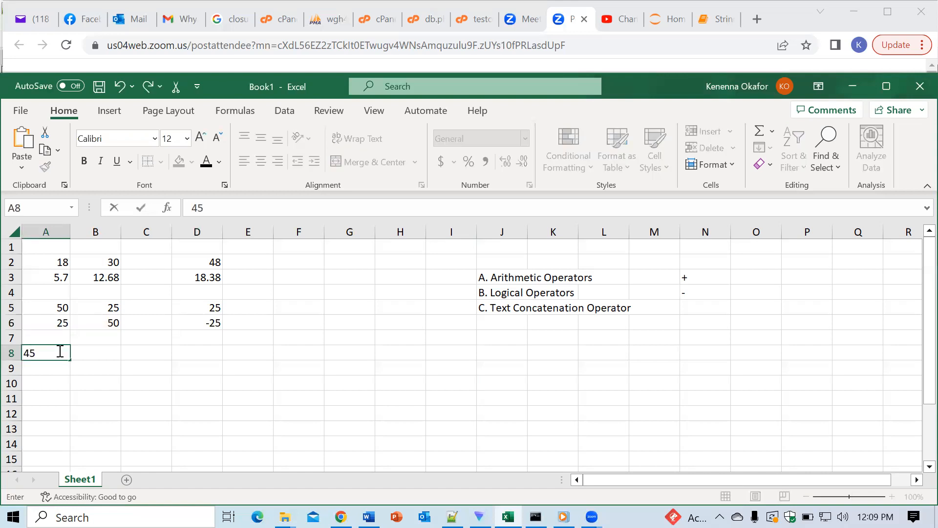
pyautogui.click(100, 356)
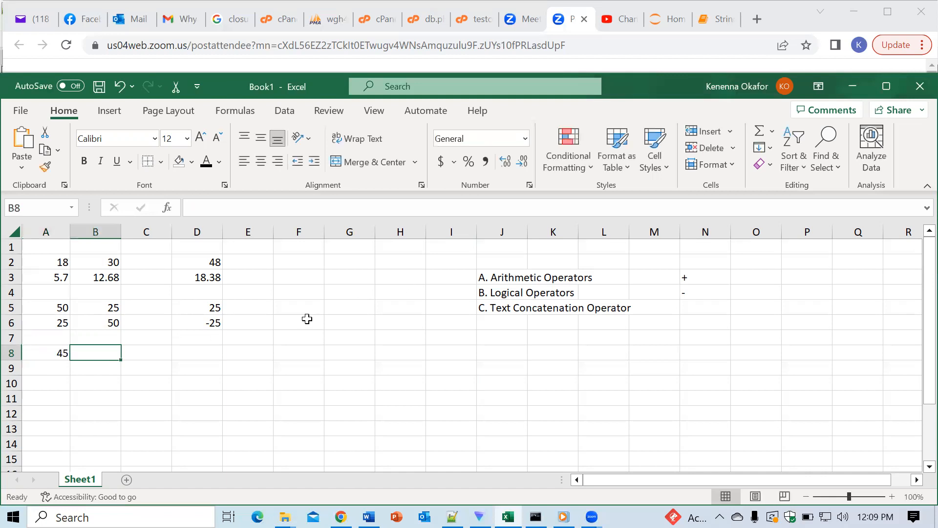
pyautogui.write('30')
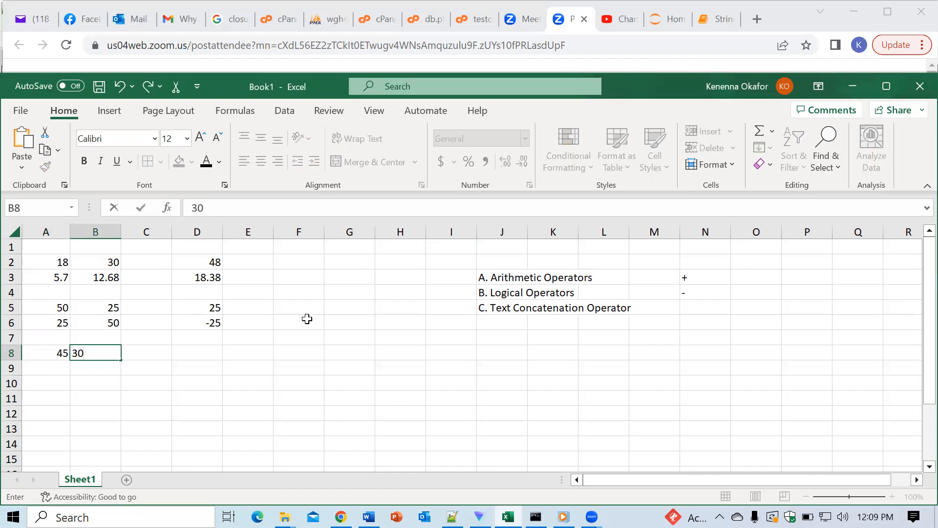
pyautogui.click(380, 352)
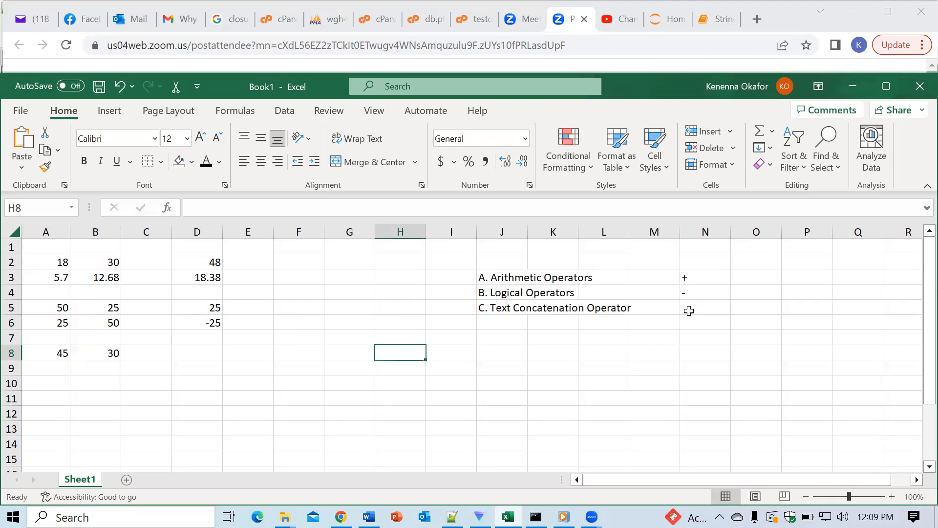
# Clear the minus sign from cell N4 and extend the Arithmetic Operators entry in cell N3 to '+,-
pyautogui.click(689, 310)
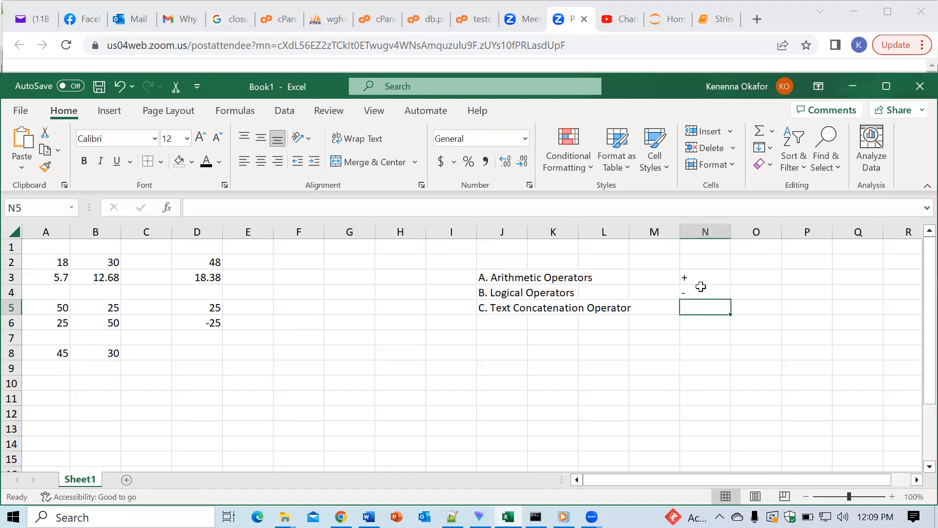
pyautogui.click(692, 292)
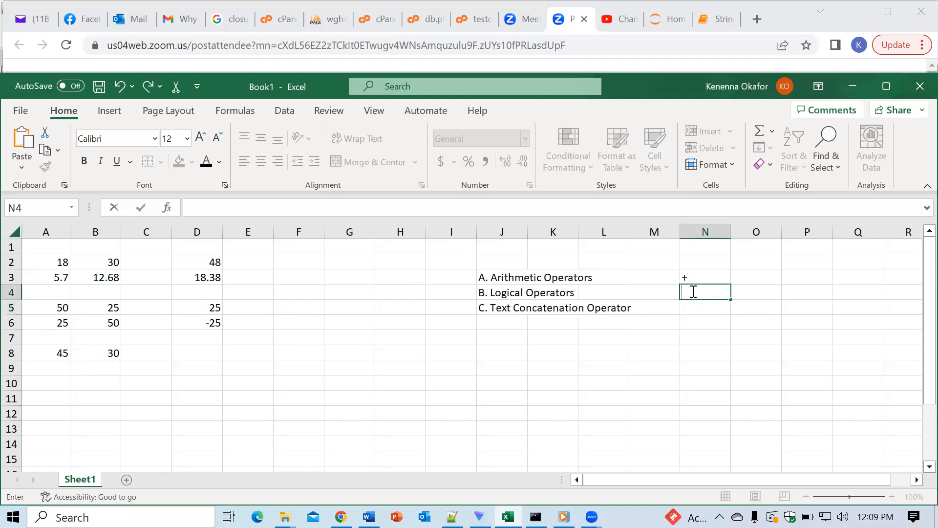
pyautogui.click(698, 276)
pyautogui.doubleClick(698, 277)
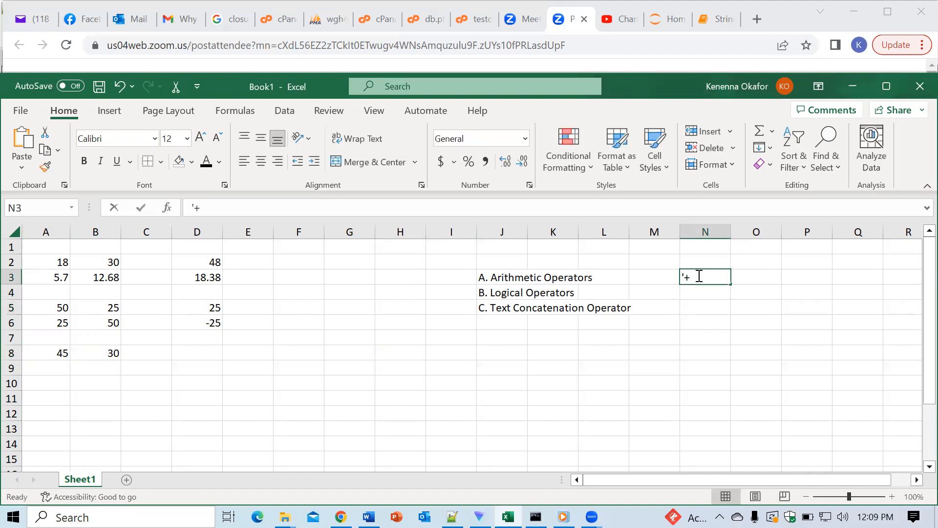
pyautogui.write(',-')
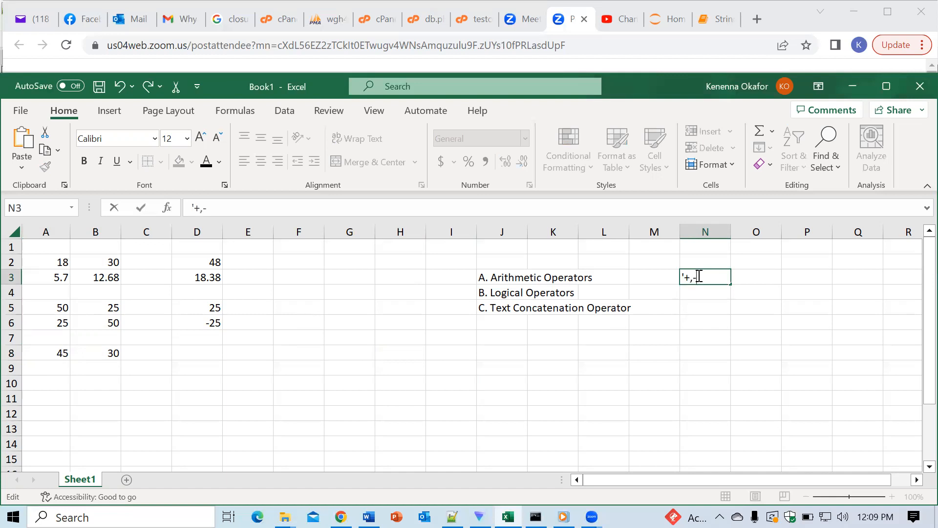
pyautogui.click(699, 334)
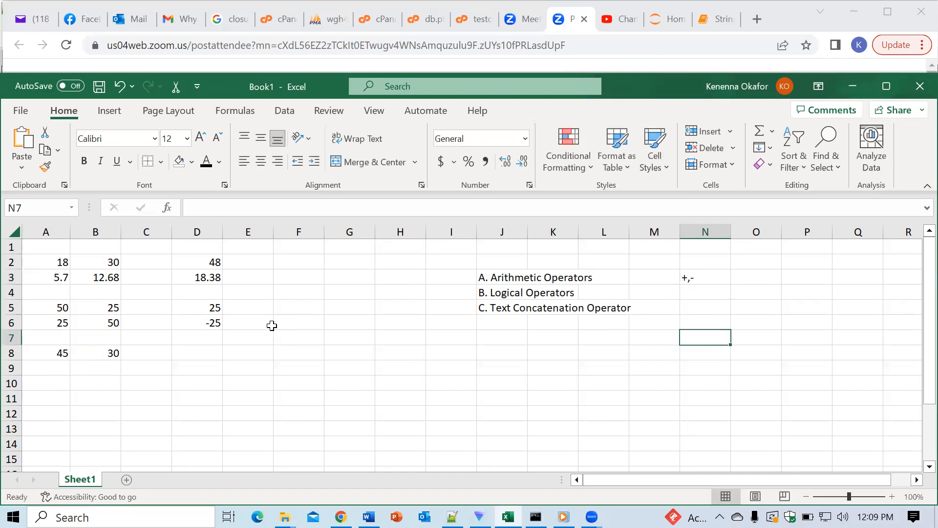
# Add the multiplication symbol to the arithmetic operator list in cell N3 so it reads '+,-,*
pyautogui.click(707, 280)
pyautogui.doubleClick(706, 279)
pyautogui.write(',*')
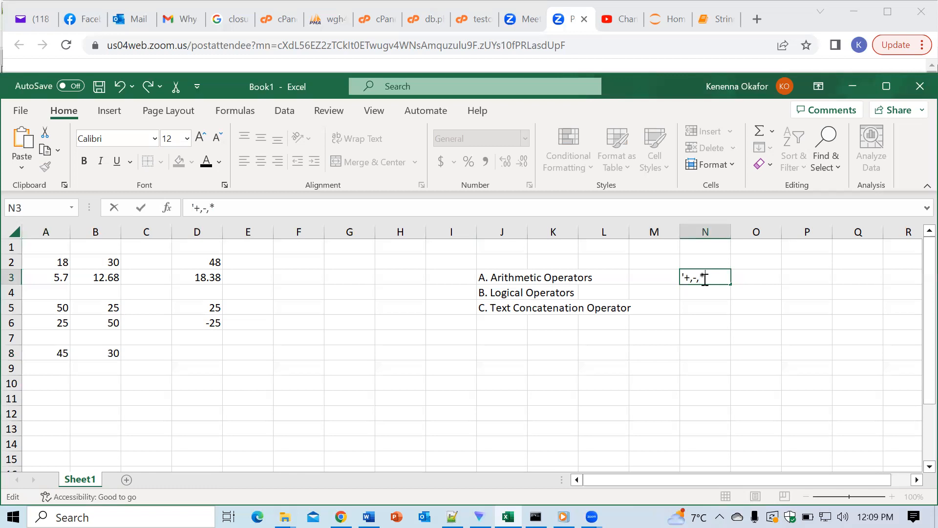
pyautogui.click(640, 411)
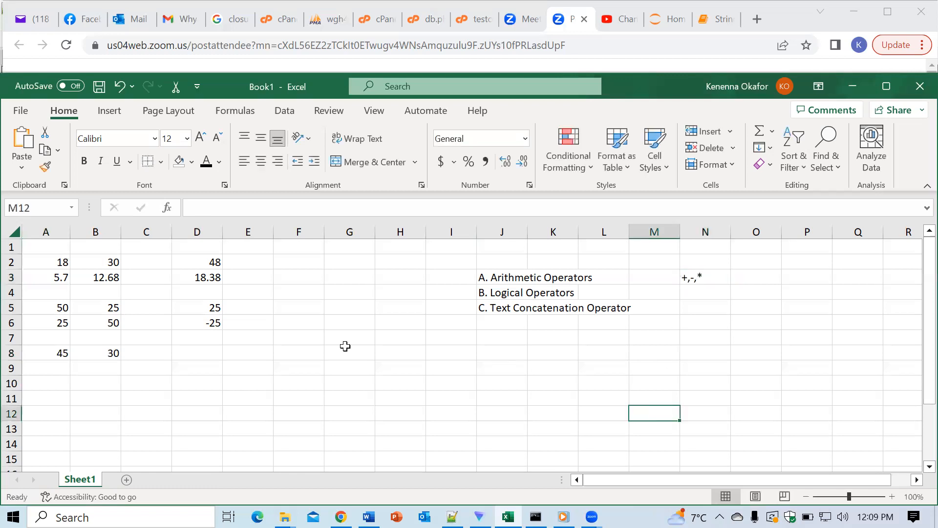
# Multiply the two numbers of row 8 in cell D8 with the formula =A8*B8
pyautogui.click(197, 348)
pyautogui.write('=')
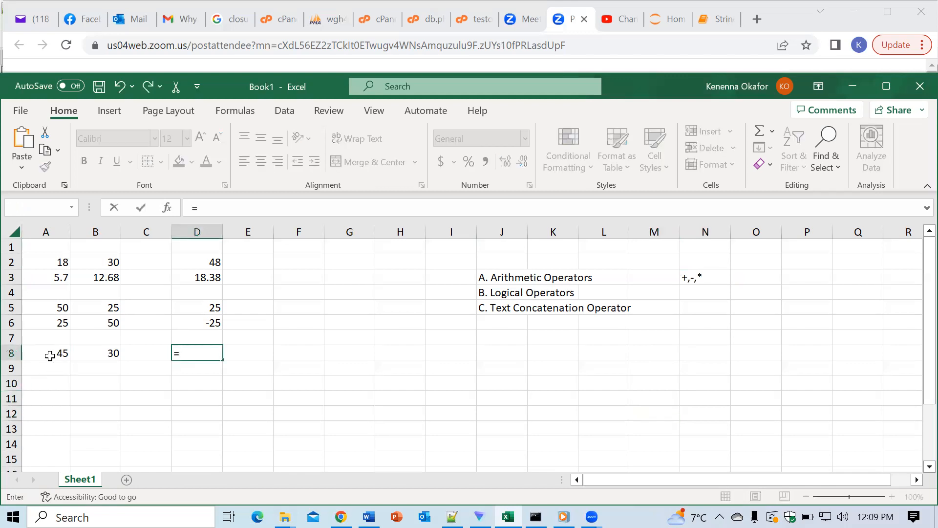
pyautogui.click(56, 353)
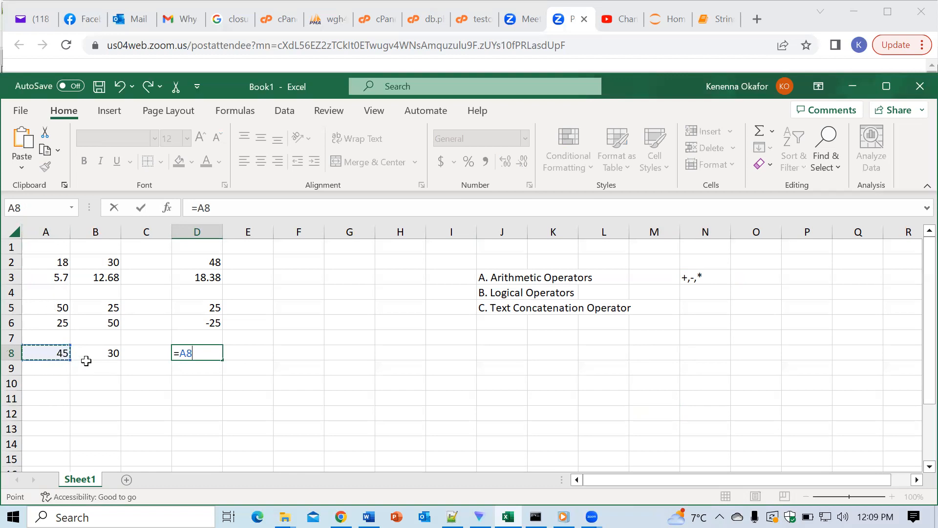
pyautogui.write('*')
pyautogui.click(108, 353)
pyautogui.press('Return')
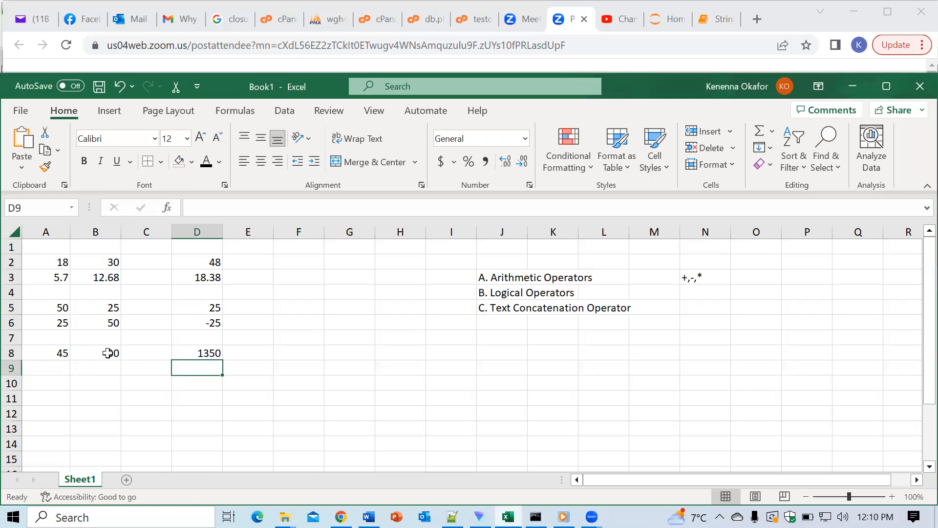
# Enter 300 in cell A9 and 15 in cell B9
pyautogui.click(61, 368)
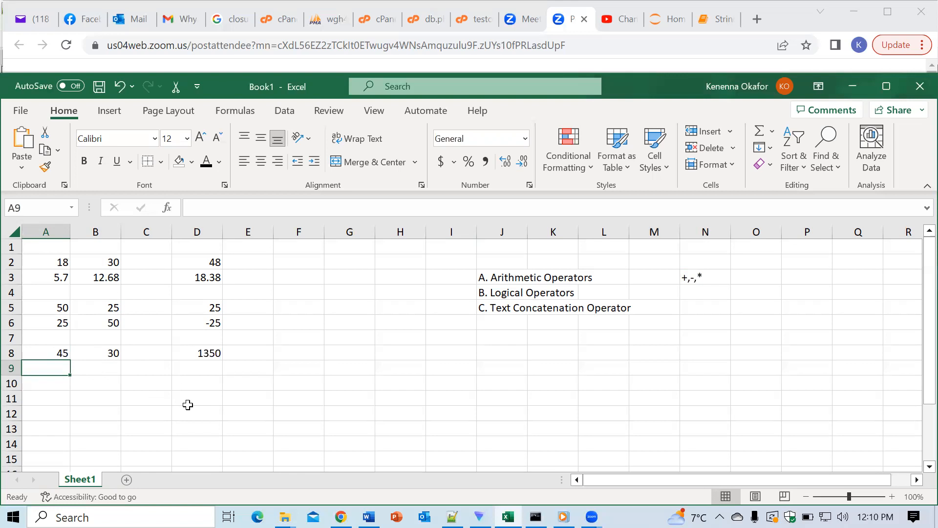
pyautogui.write('300')
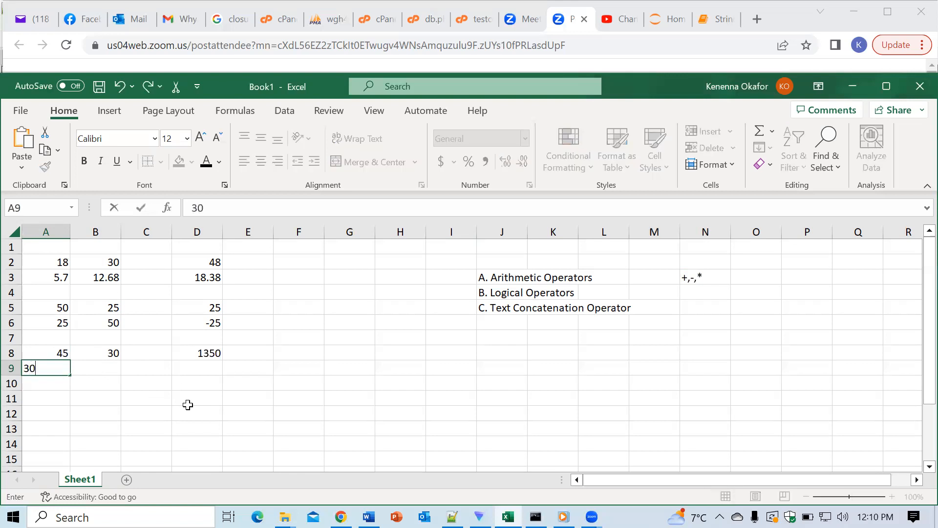
pyautogui.click(107, 368)
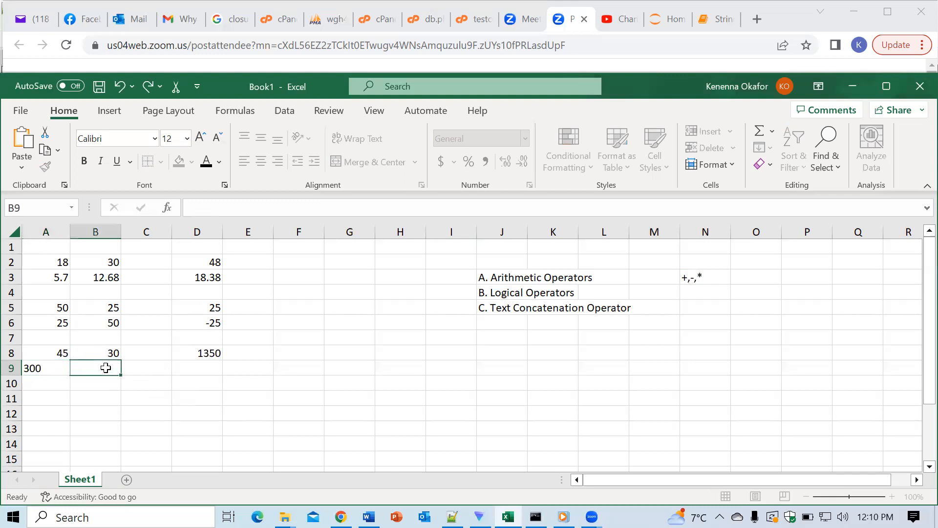
pyautogui.write('15')
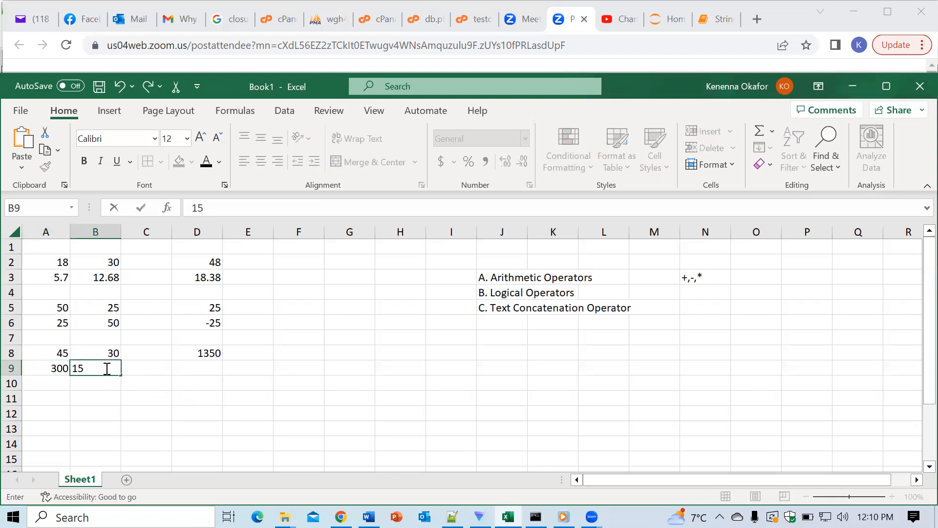
pyautogui.click(168, 394)
# Divide the two numbers of row 9 in cell D9 with the formula =A9/B9
pyautogui.click(203, 364)
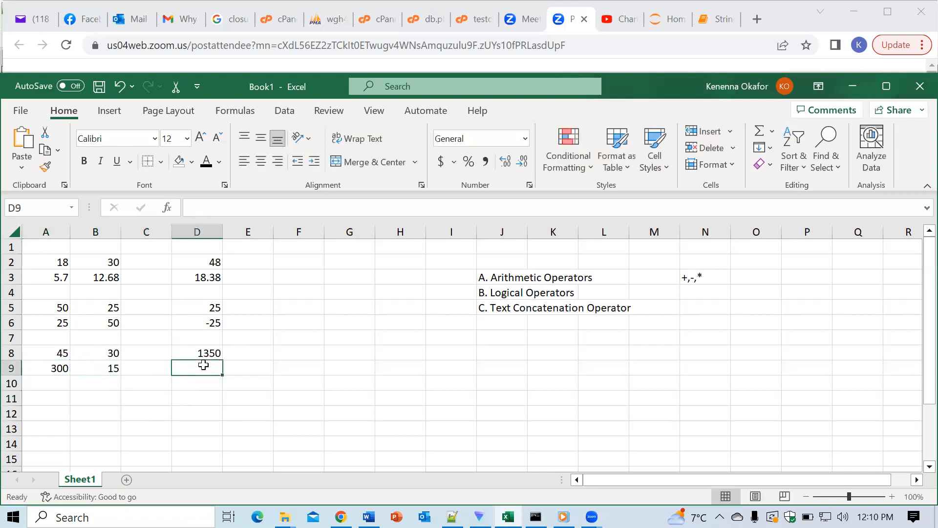
pyautogui.write('=')
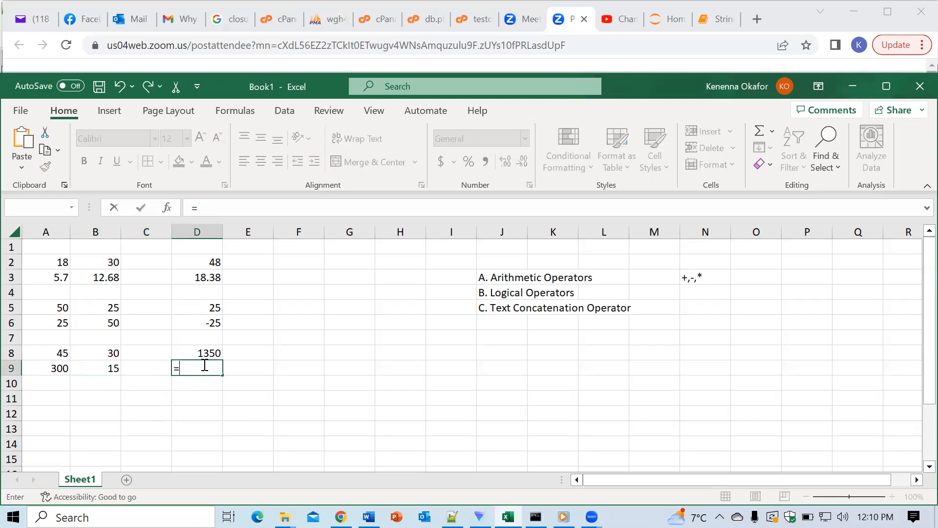
pyautogui.click(52, 371)
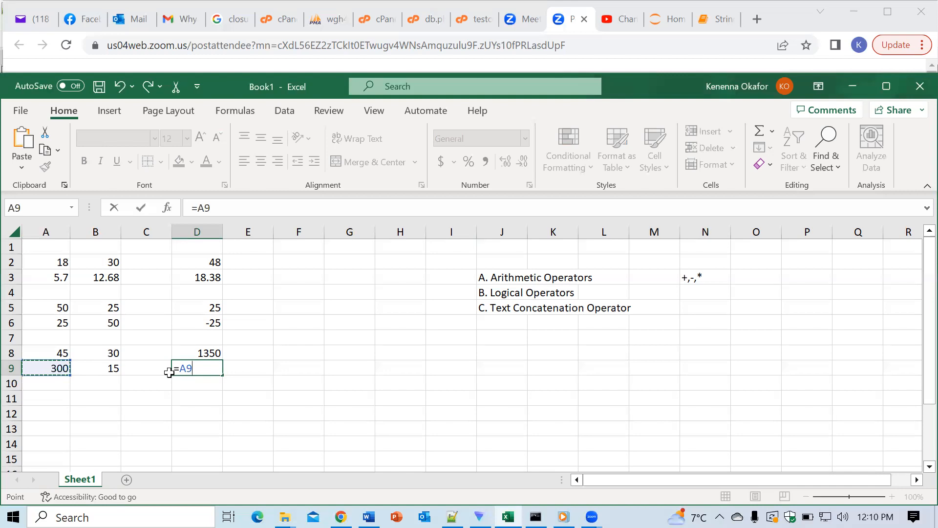
pyautogui.write('/')
pyautogui.click(106, 370)
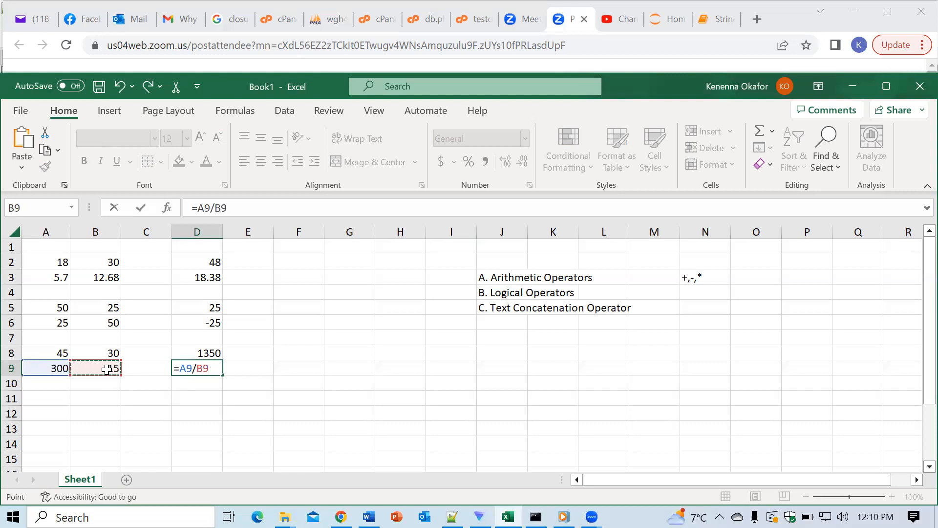
pyautogui.press('Return')
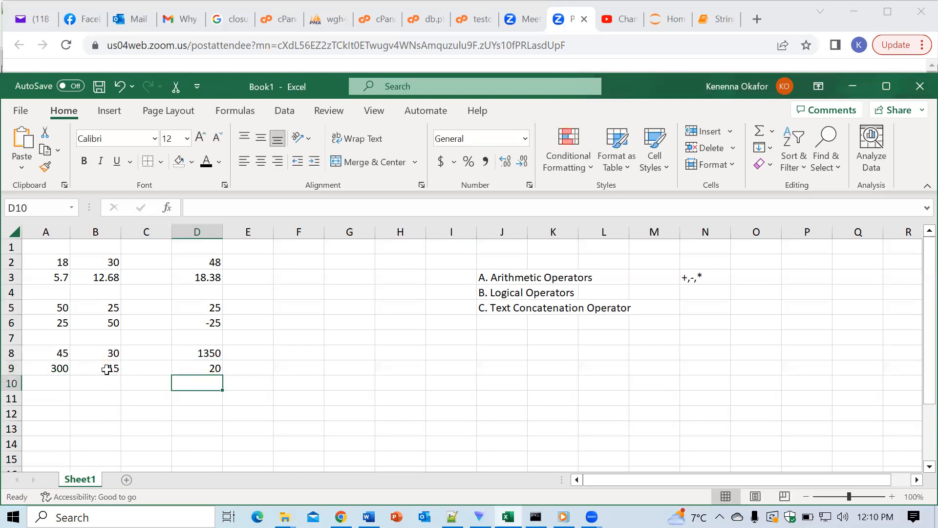
# Add the division symbol to the arithmetic operator list in cell N3 so it reads '+,-,*,/
pyautogui.click(721, 277)
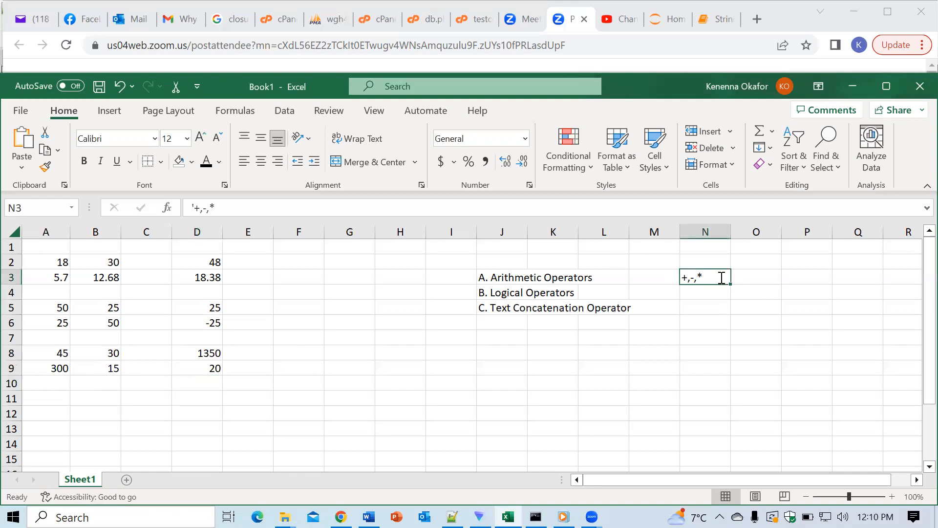
pyautogui.doubleClick(721, 278)
pyautogui.write(',/')
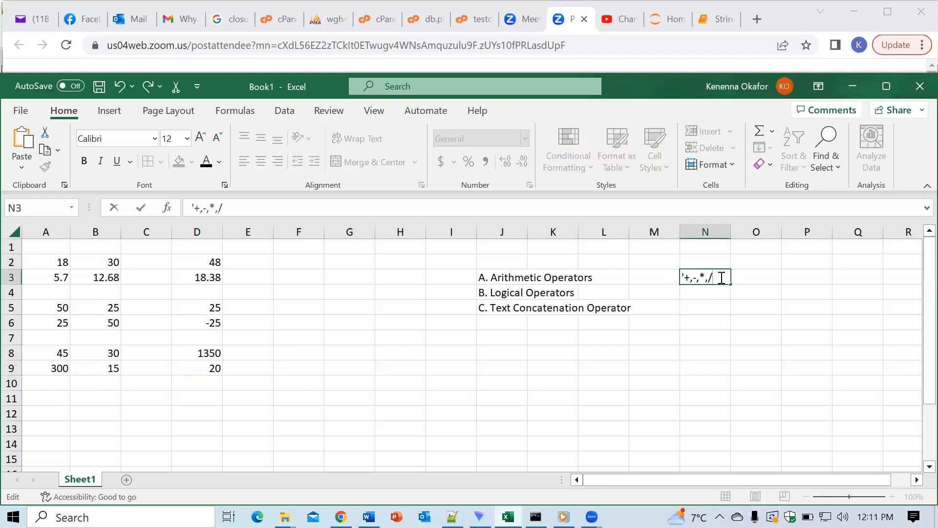
pyautogui.click(442, 368)
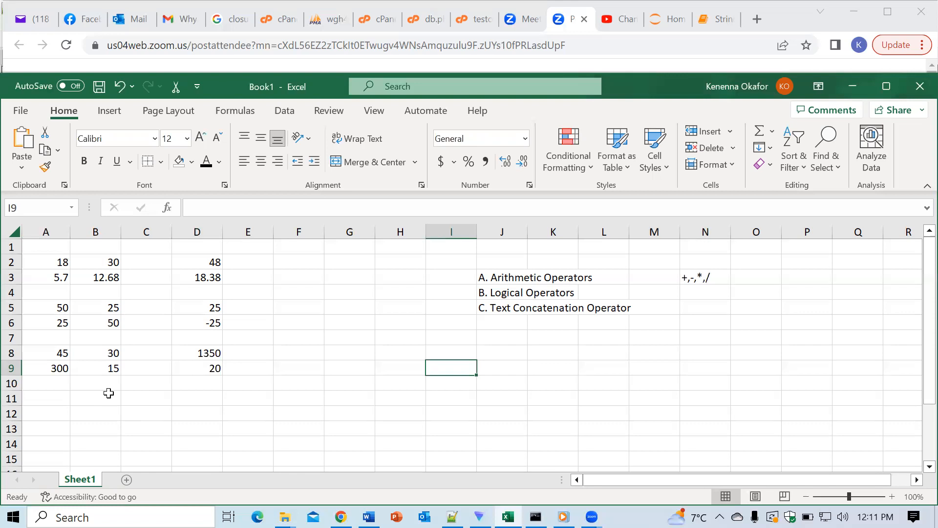
# Enter 50 in cell A11 and convert it to a percentage value in cell D11 with the formula =A11%
pyautogui.click(54, 394)
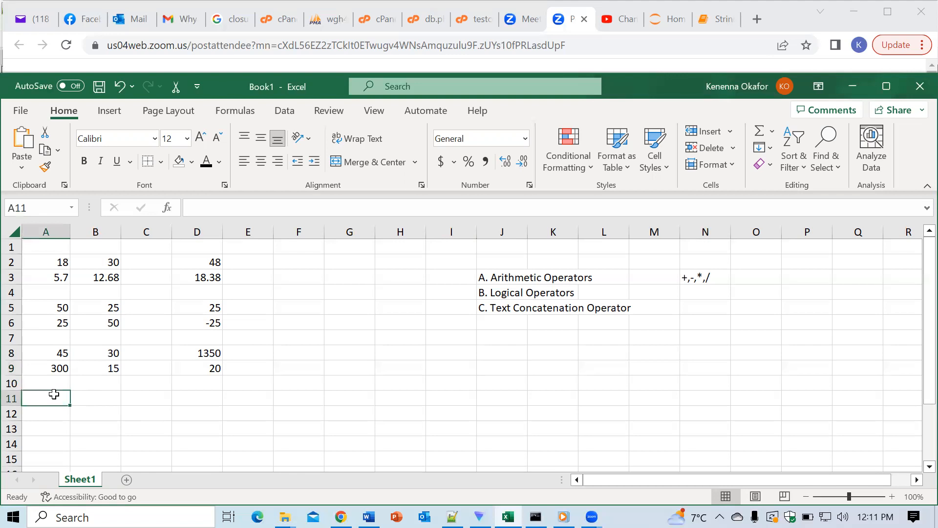
pyautogui.write('50')
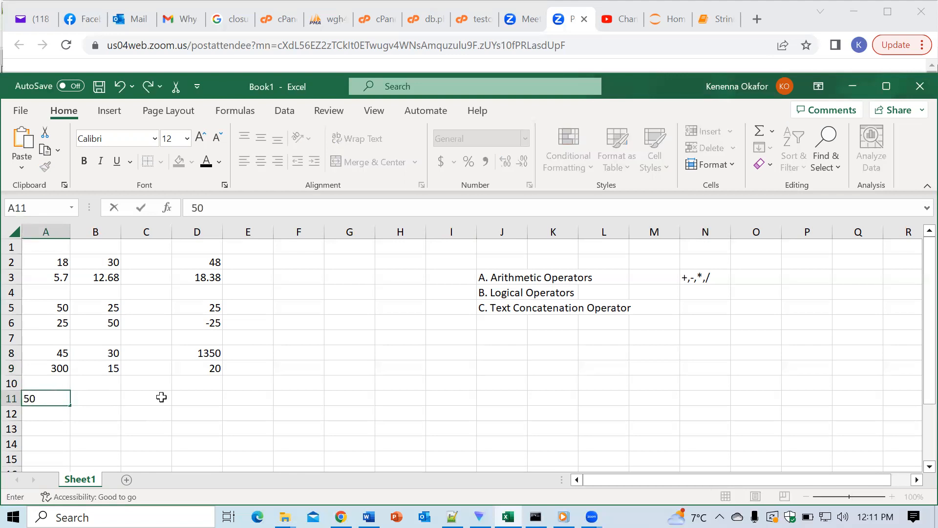
pyautogui.click(195, 396)
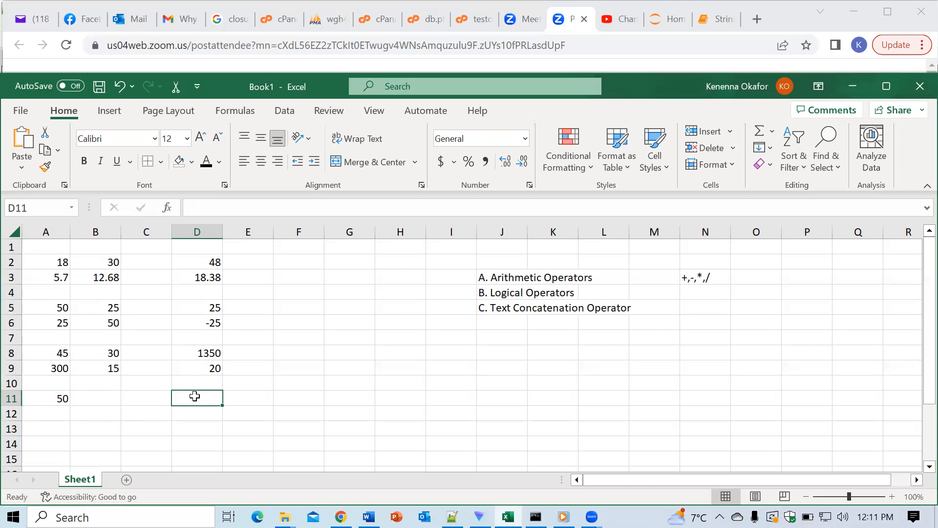
pyautogui.write('=')
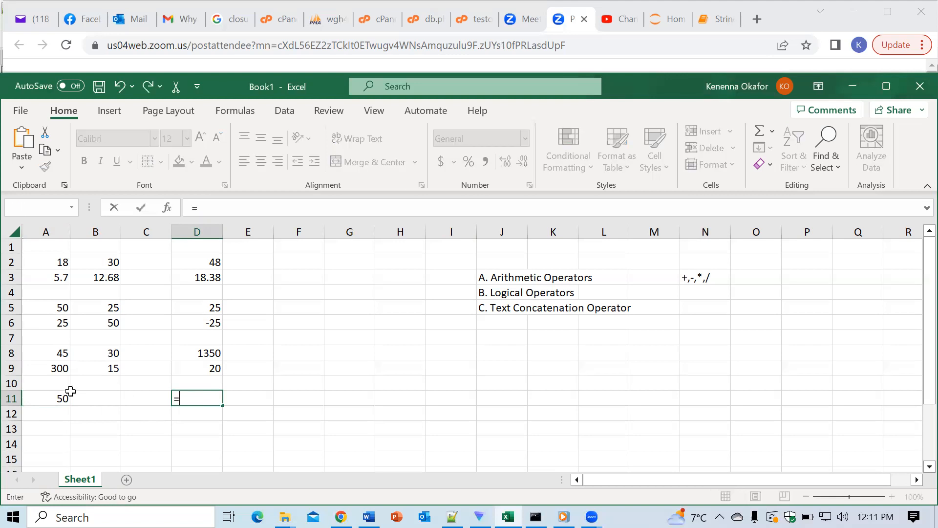
pyautogui.click(61, 399)
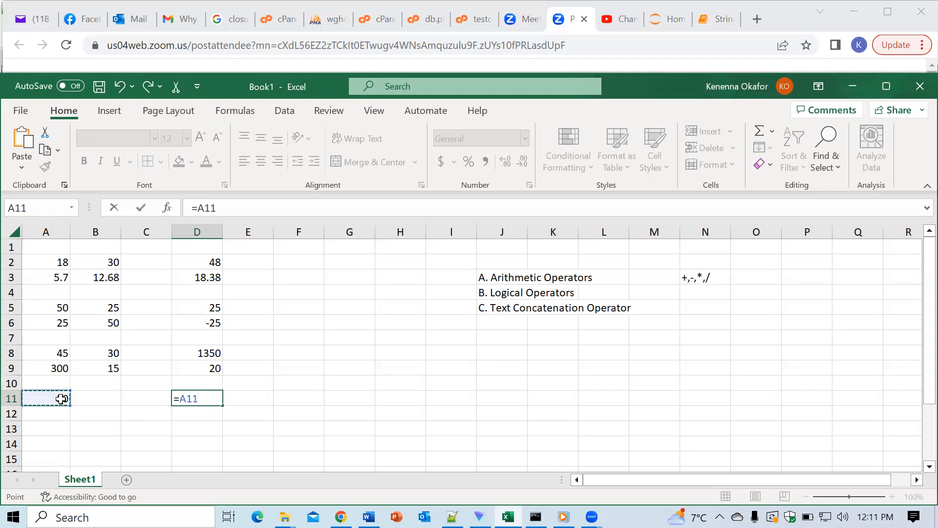
pyautogui.write('%')
pyautogui.press('Return')
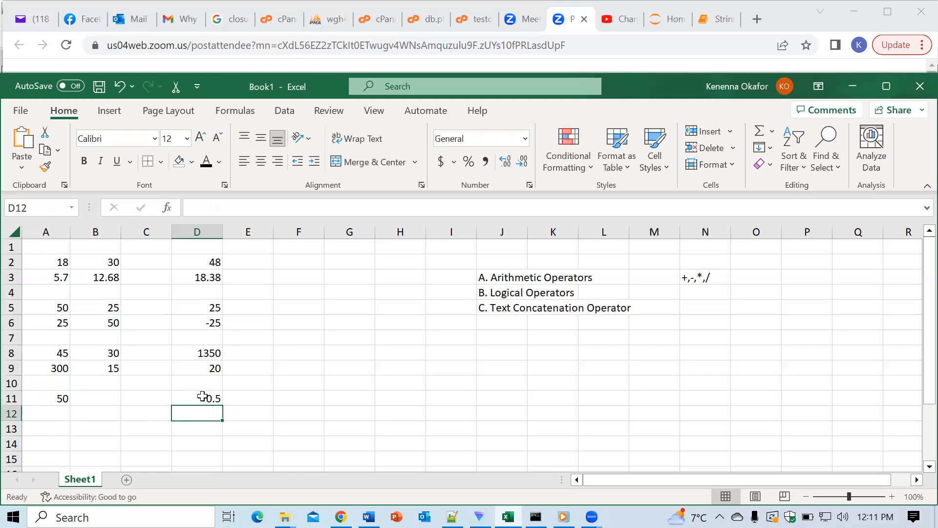
# Add the percent symbol to the arithmetic operator list in cell N3 so it reads '+,-,*,/,%
pyautogui.doubleClick(711, 278)
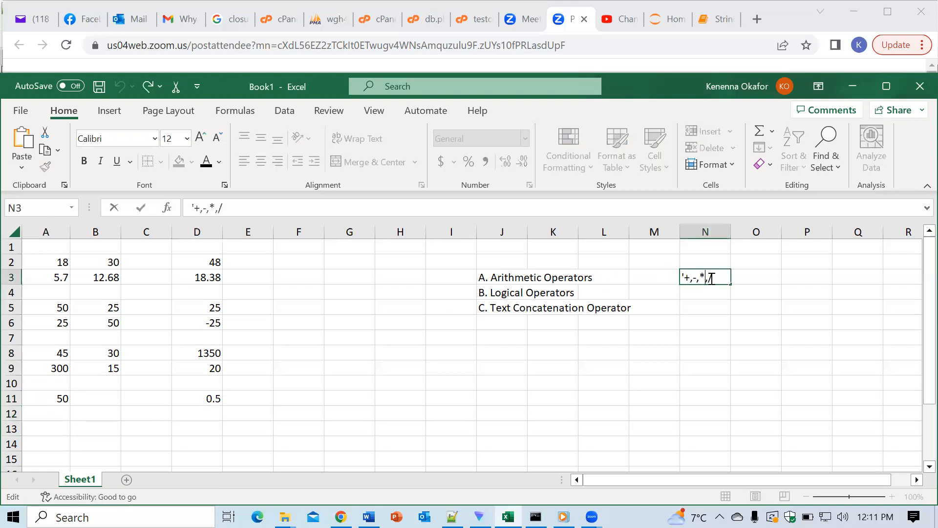
pyautogui.write(',%')
pyautogui.click(581, 382)
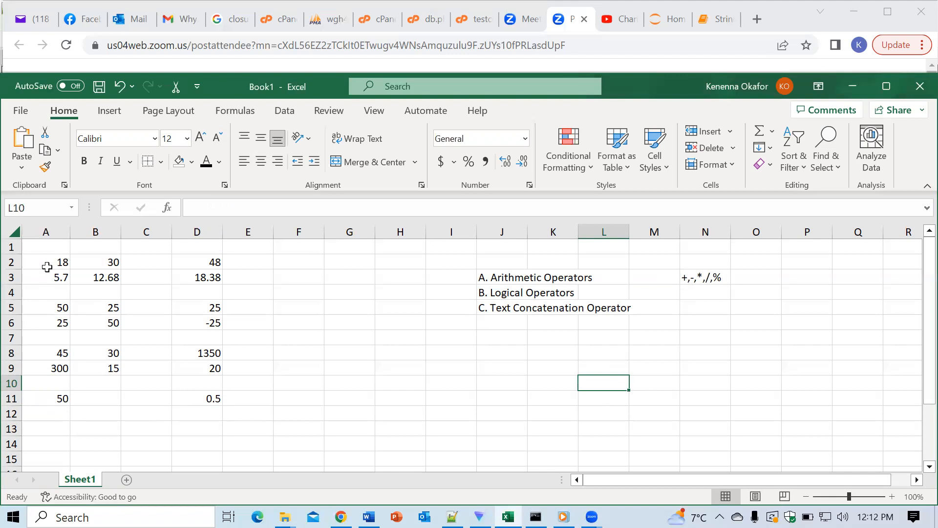
# Clear all contents and formatting from the arithmetic examples in the range A2:D11
pyautogui.moveTo(46, 264); pyautogui.dragTo(213, 397)
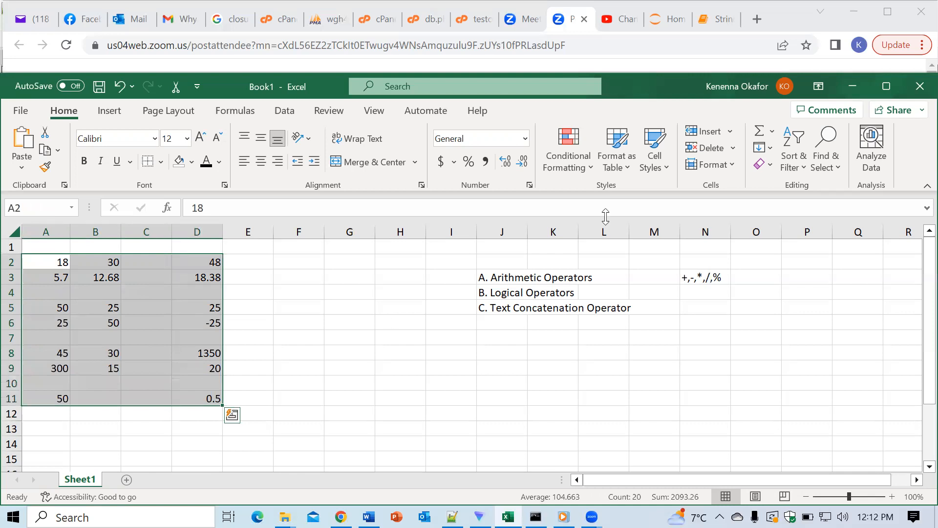
pyautogui.click(772, 166)
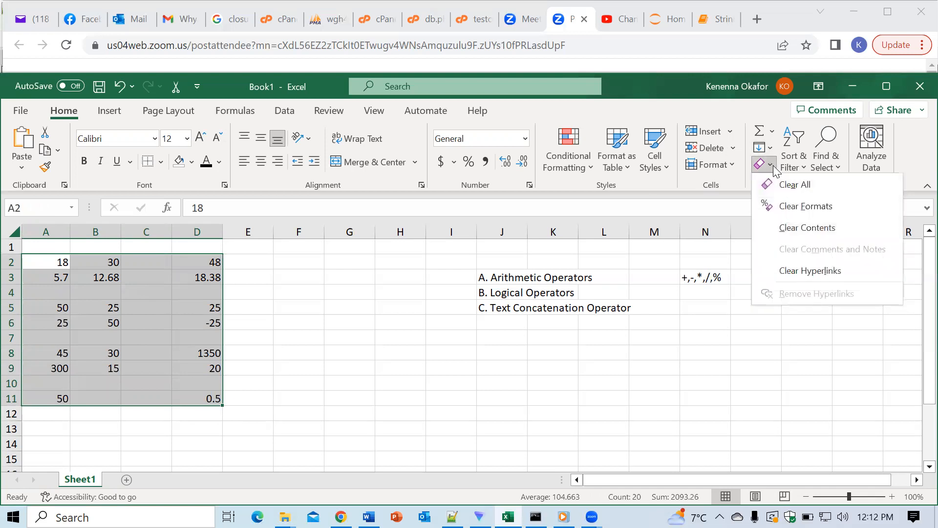
pyautogui.click(794, 186)
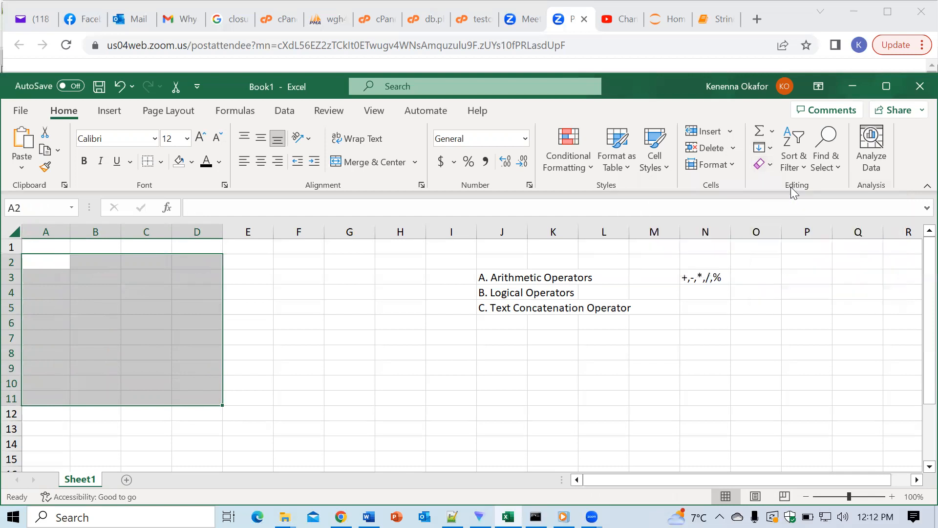
pyautogui.click(295, 324)
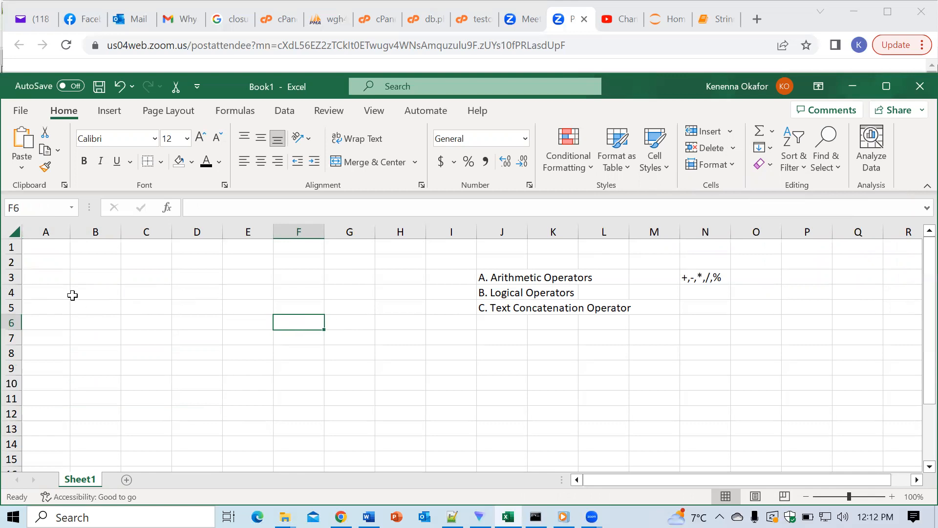
pyautogui.click(52, 280)
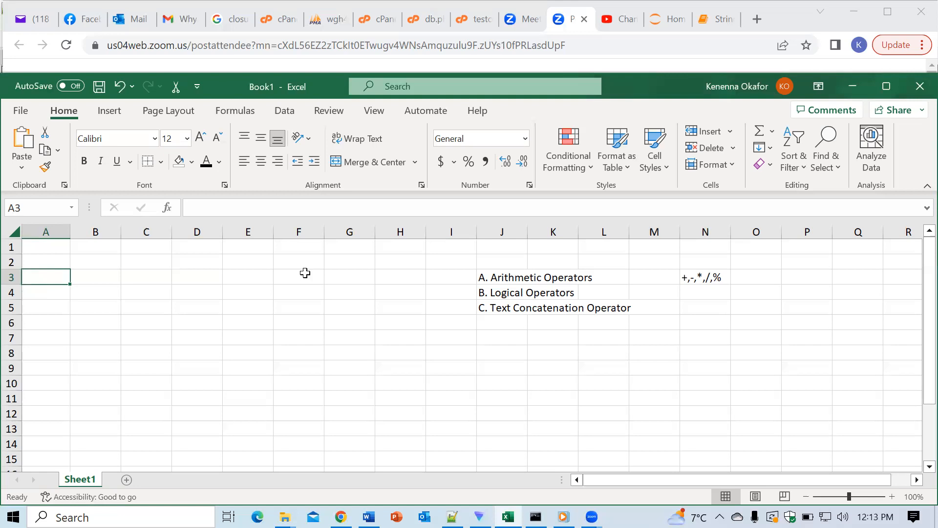
# List the logical operators =,>,<,>=,<=,<> as text in cell N4, in the Logical Operators row
pyautogui.doubleClick(692, 291)
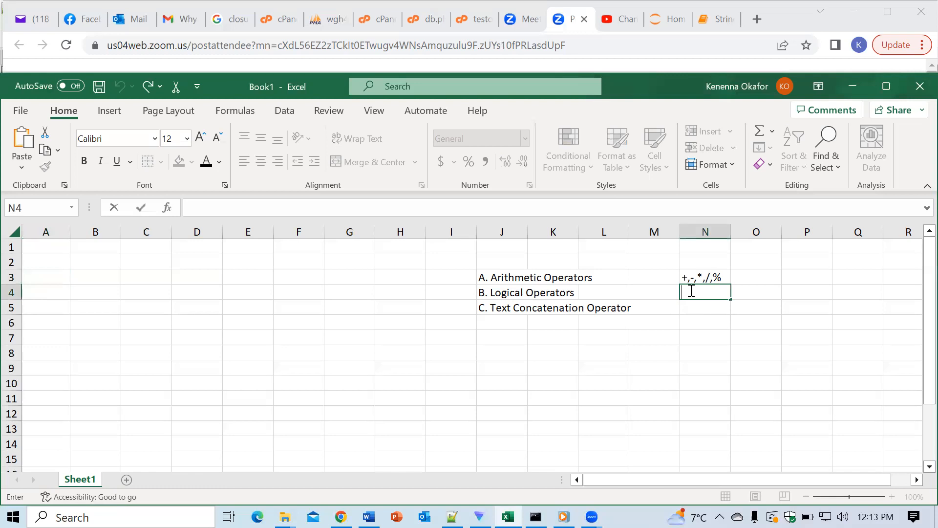
pyautogui.write('>')
pyautogui.press('Return')
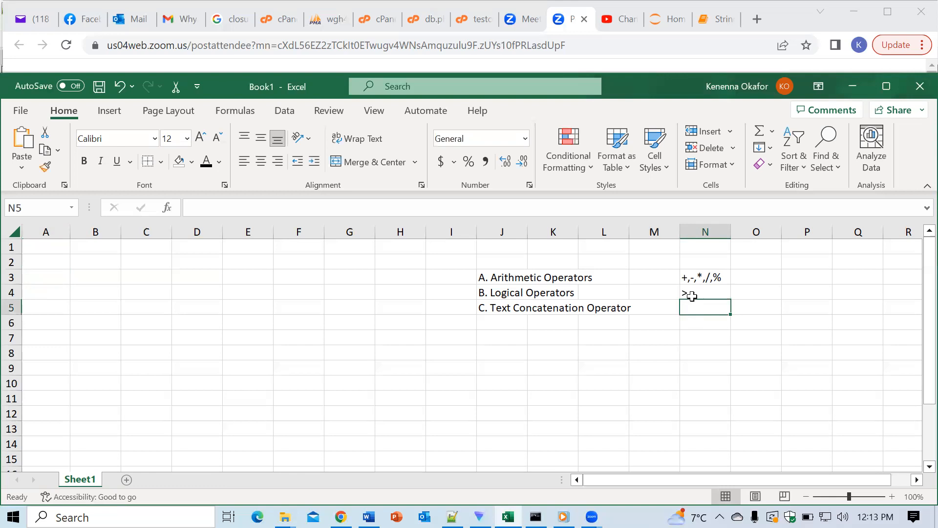
pyautogui.doubleClick(693, 294)
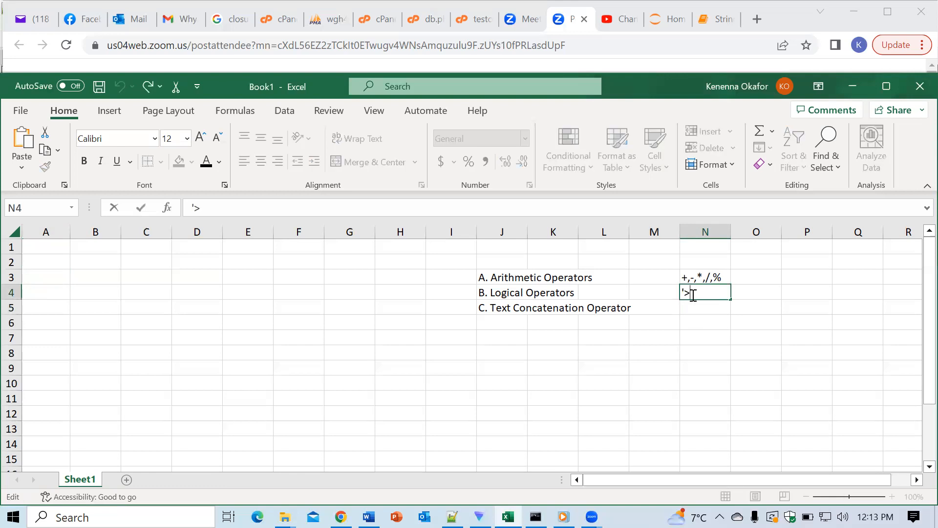
pyautogui.write(',')
pyautogui.write(',')
pyautogui.write('>')
pyautogui.write(',')
pyautogui.write('<')
pyautogui.write(',>=')
pyautogui.write(',<=')
pyautogui.write(',')
pyautogui.write('<>')
pyautogui.click(711, 341)
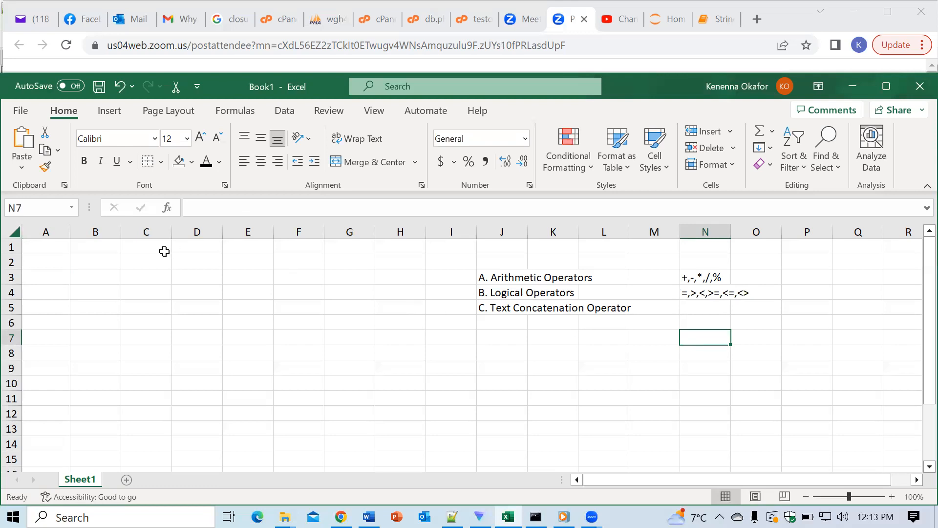
# Enter 15 in cell A1, 2 in cell B1 and 30 in cell C1
pyautogui.click(56, 261)
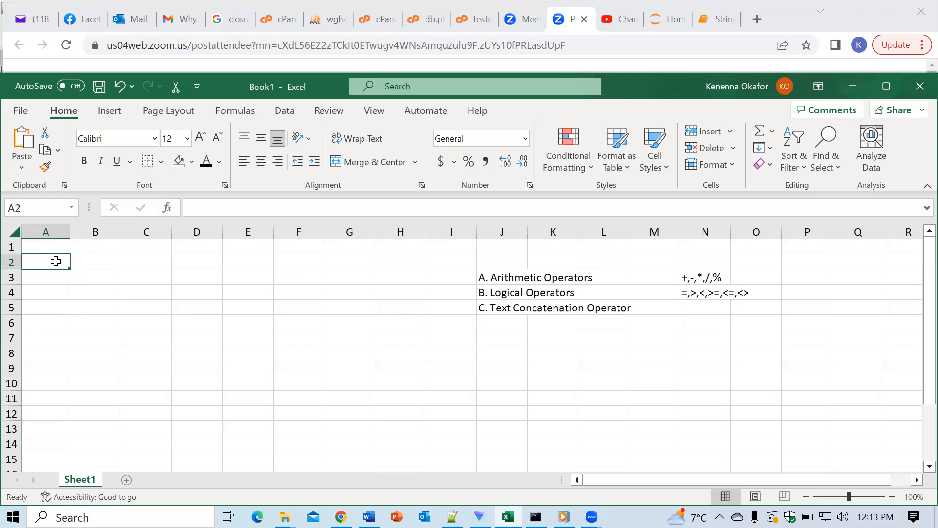
pyautogui.click(41, 246)
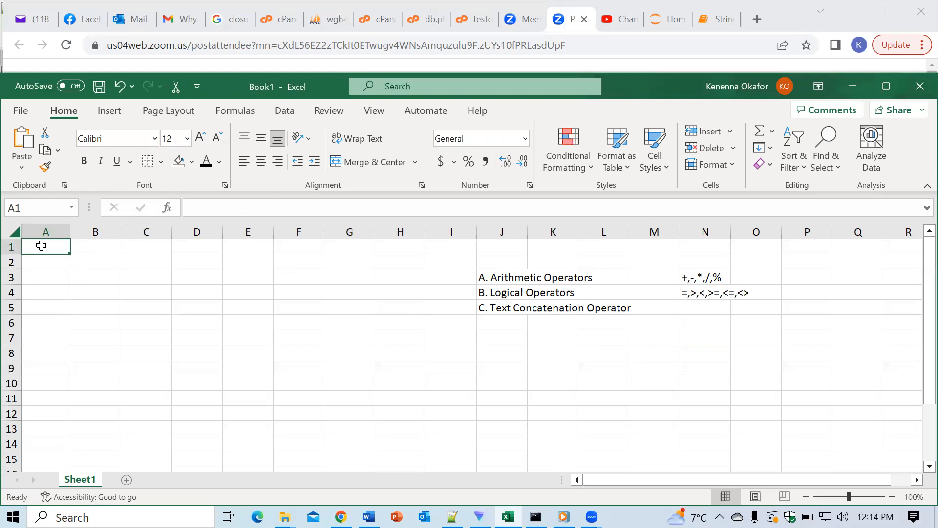
pyautogui.write('15')
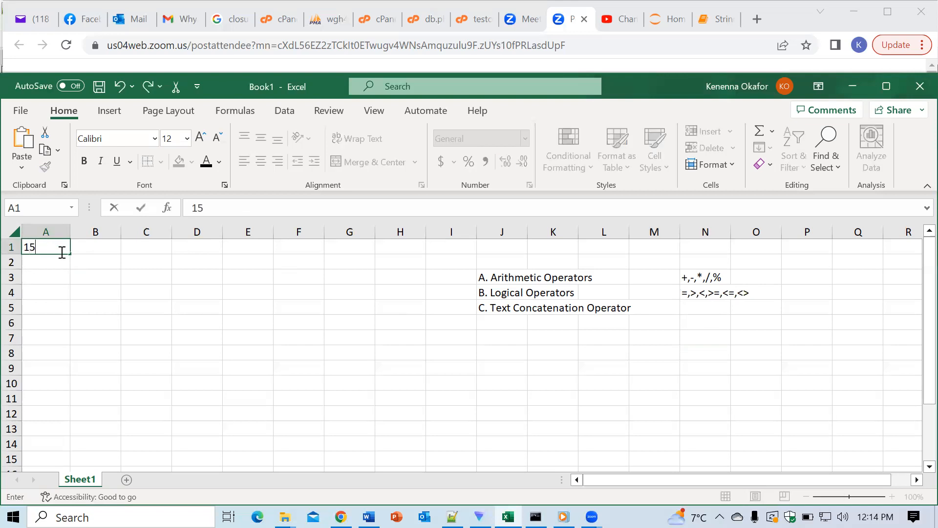
pyautogui.click(95, 245)
pyautogui.write('2')
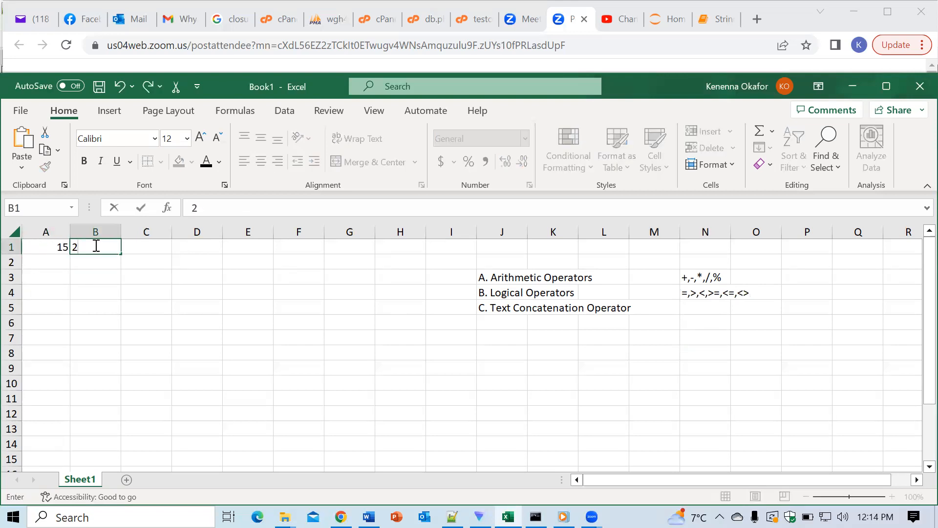
pyautogui.click(150, 249)
pyautogui.write('30')
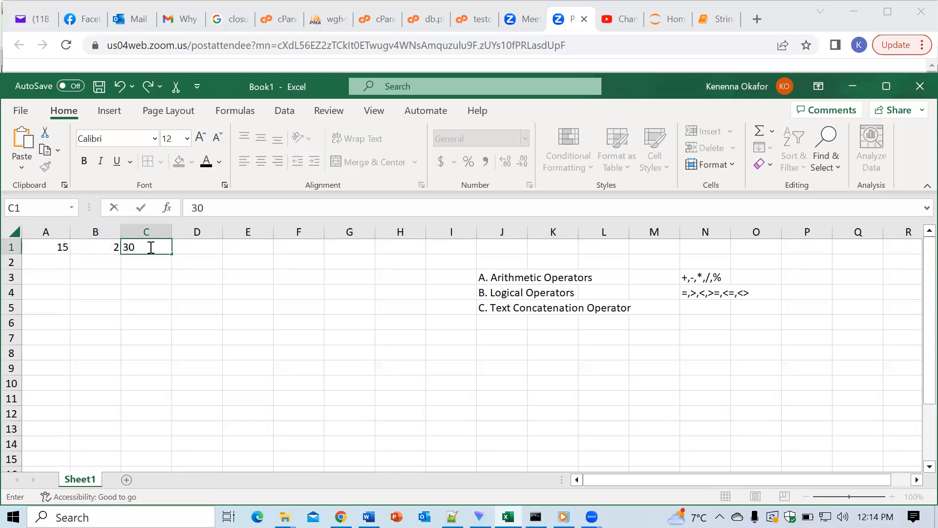
pyautogui.click(208, 250)
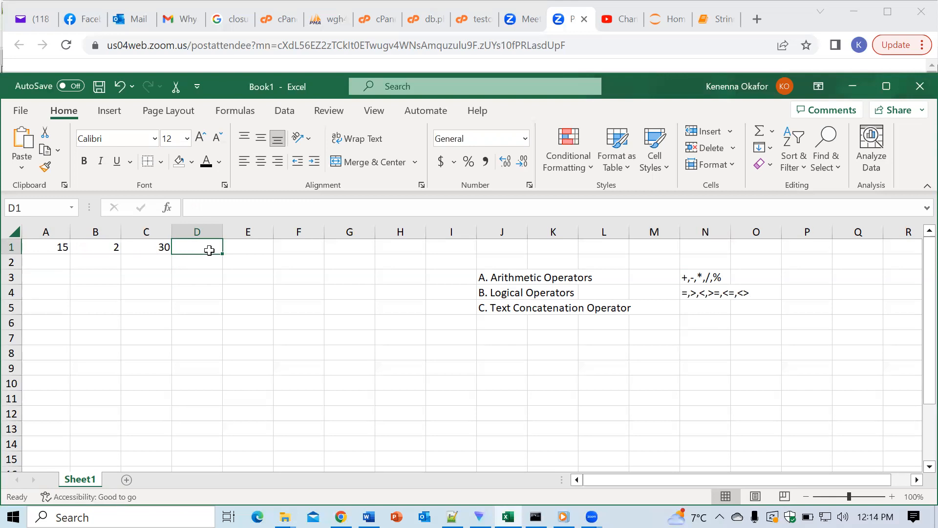
pyautogui.write('=')
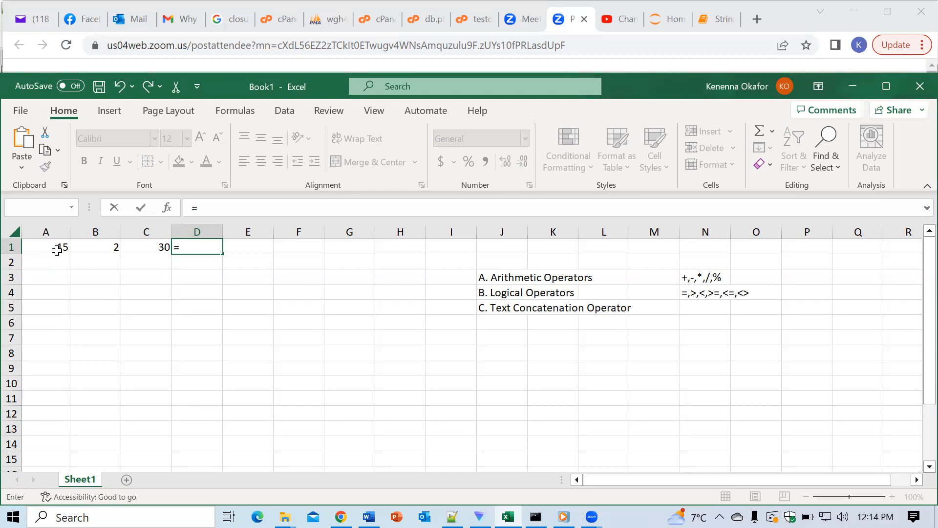
pyautogui.write('1')
pyautogui.press('BackSpace')
pyautogui.click(57, 250)
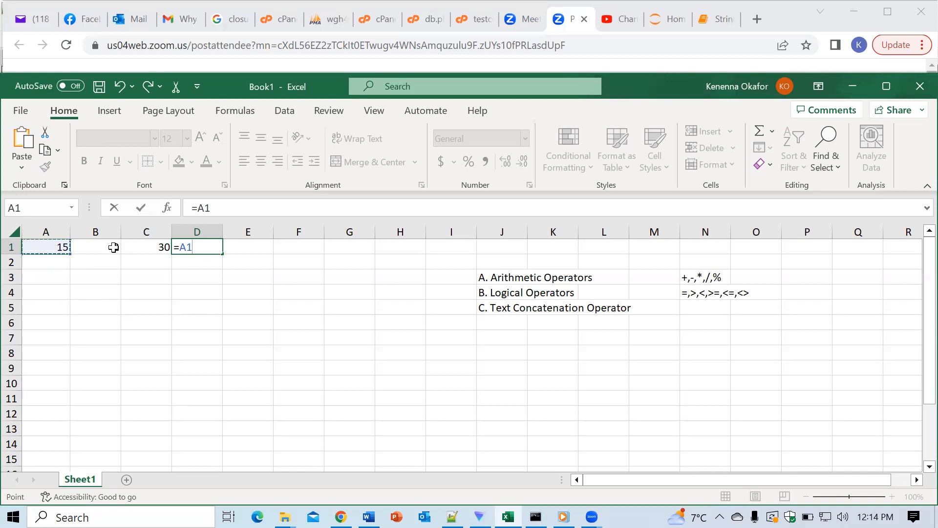
pyautogui.write('*')
pyautogui.click(99, 248)
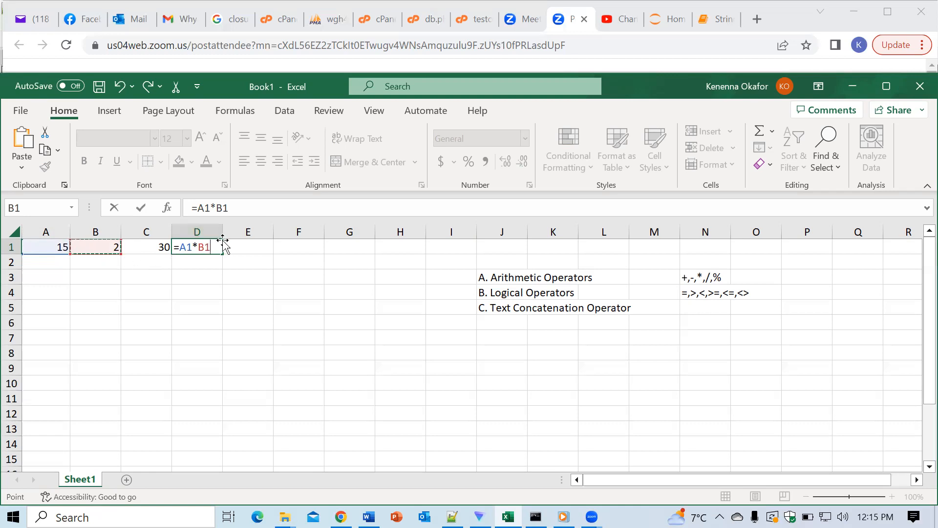
pyautogui.press('BackSpace')
pyautogui.press('BackSpace')
pyautogui.press('BackSpace')
pyautogui.press('BackSpace')
pyautogui.press('BackSpace')
pyautogui.press('BackSpace')
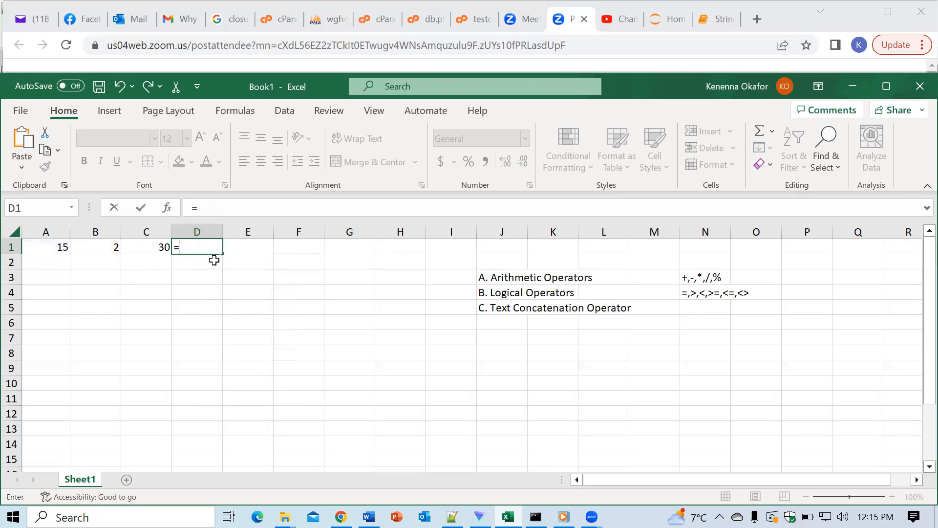
# Enter 5 in cell A3 and 3 in cell B3 as example values for exponentiation
pyautogui.click(58, 280)
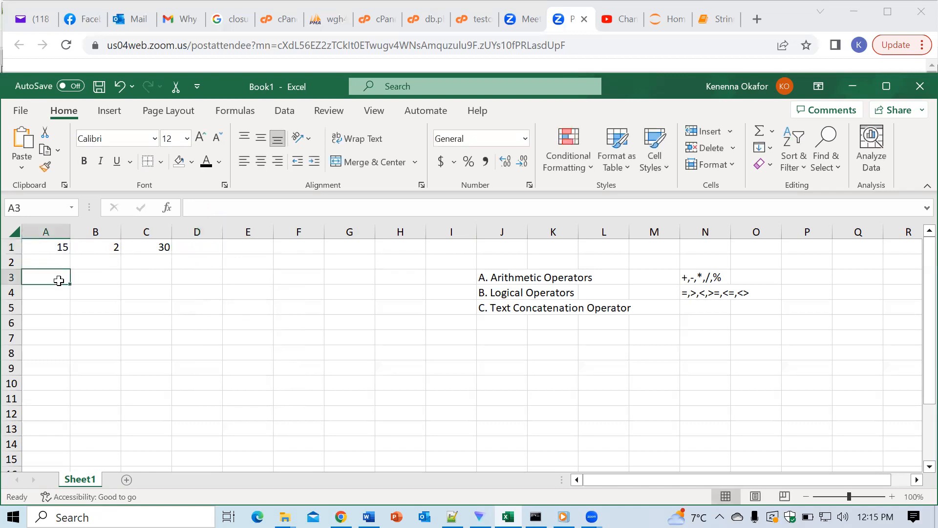
pyautogui.write('5')
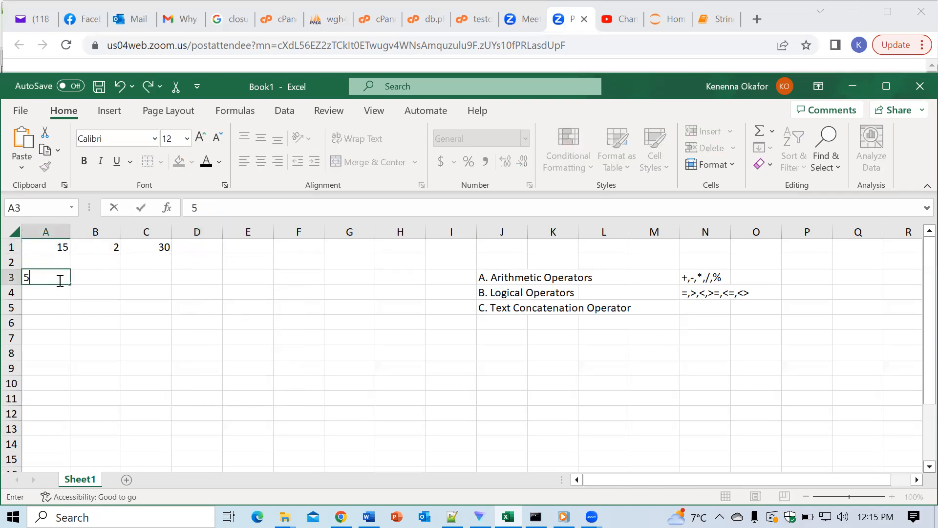
pyautogui.click(105, 277)
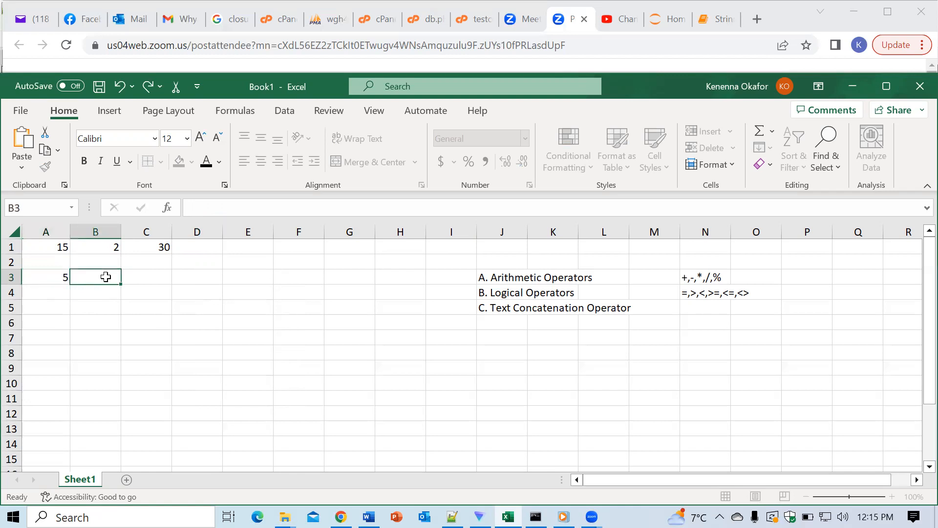
pyautogui.write('3')
pyautogui.click(159, 277)
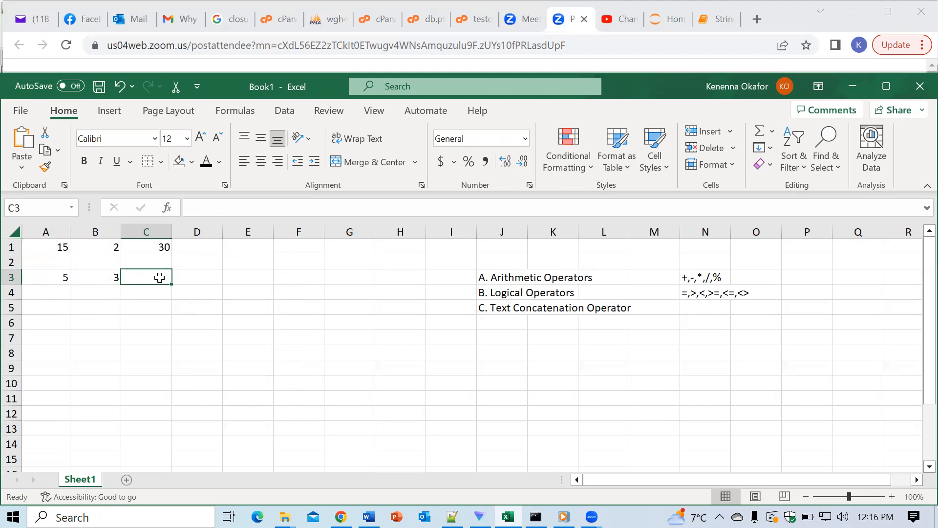
# Add the exponent symbol to the arithmetic operator list in cell N3 so it reads '+,-,*,/,%,^
pyautogui.doubleClick(728, 278)
pyautogui.write(',^')
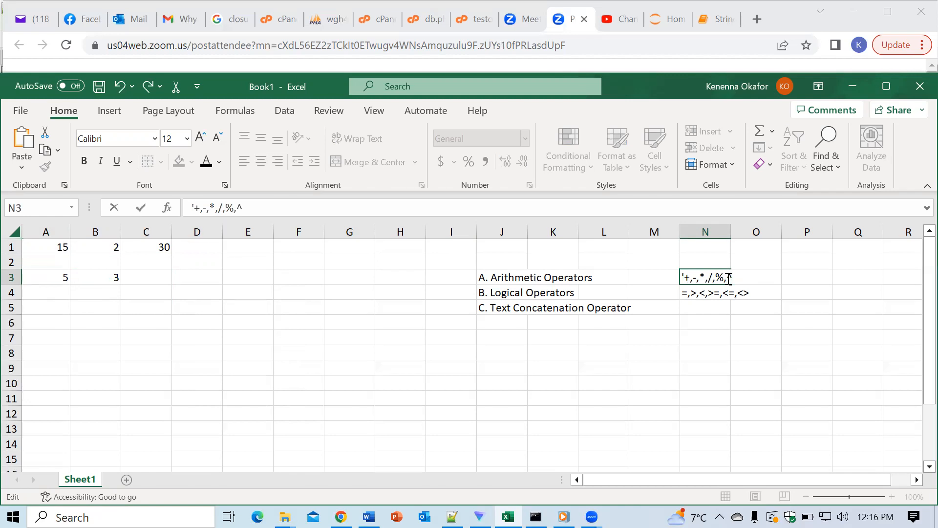
pyautogui.click(428, 358)
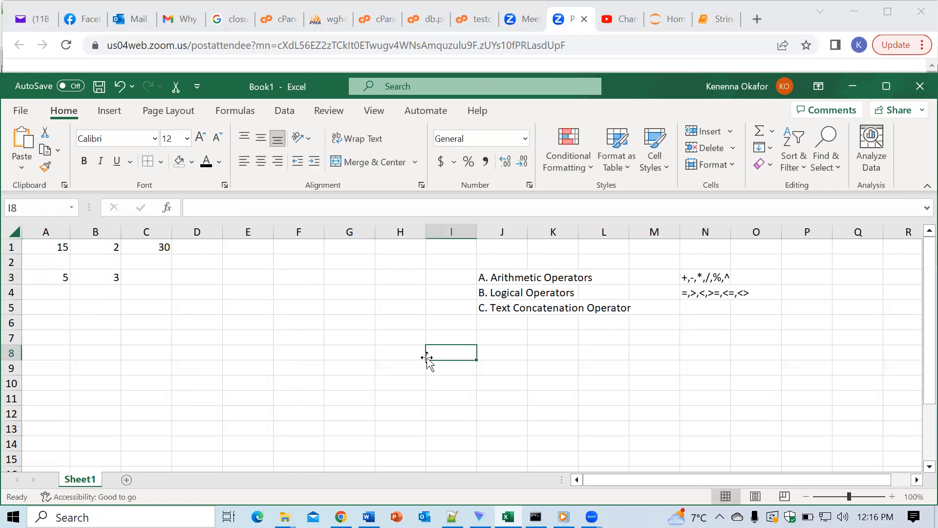
# Raise A3 to the power of B3 with the formula =A3^B3 in cell C3
pyautogui.click(67, 279)
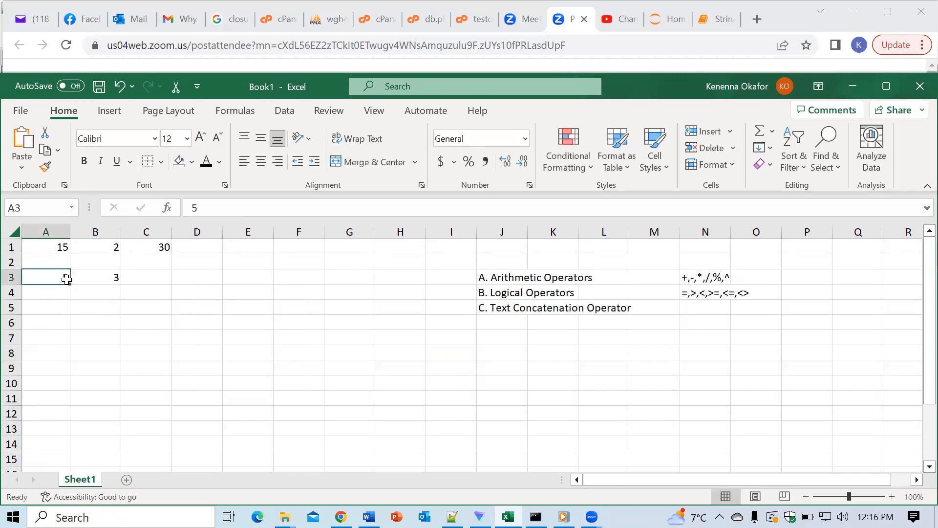
pyautogui.click(148, 277)
pyautogui.write('=')
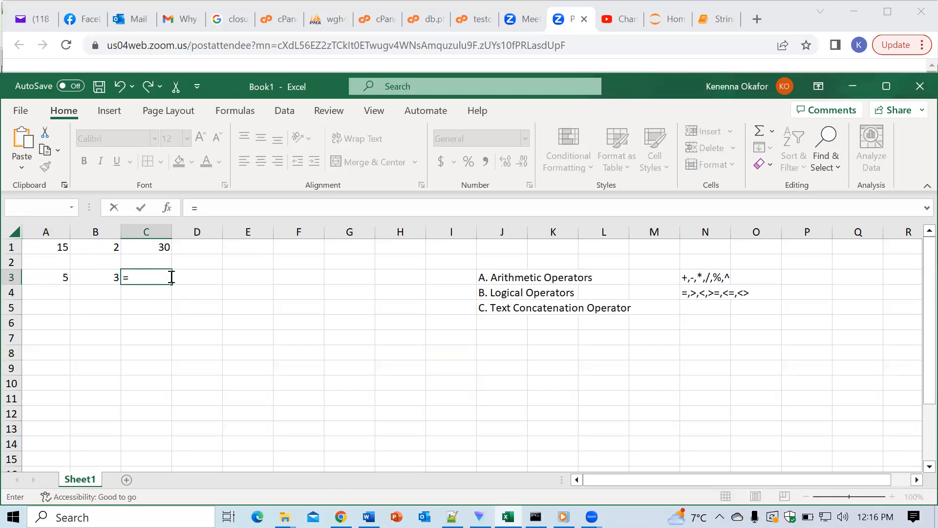
pyautogui.click(47, 277)
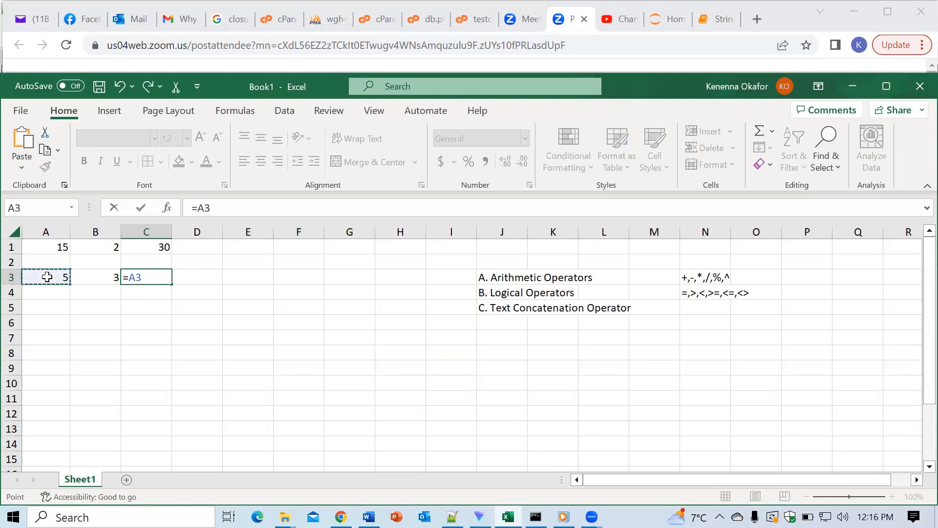
pyautogui.write('^')
pyautogui.click(94, 278)
pyautogui.press('Return')
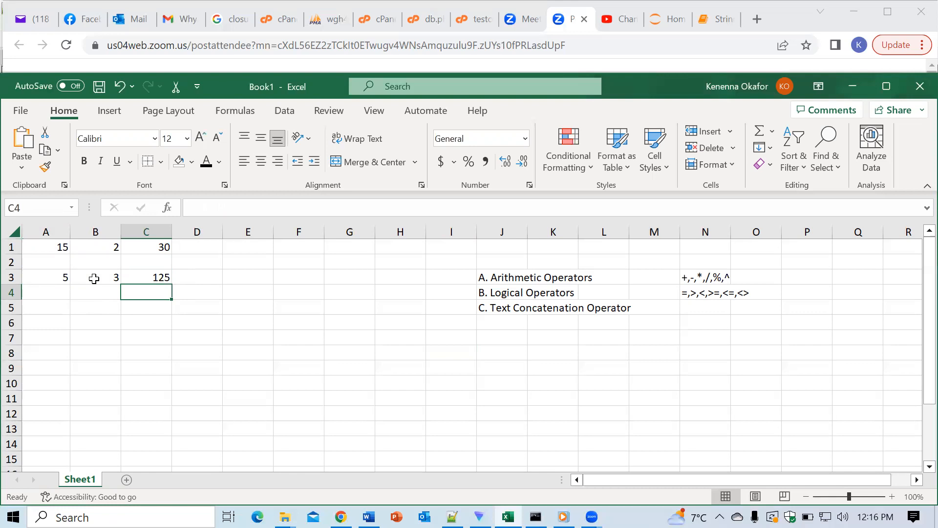
# Test in cell D1 whether the product of A1 and B1 equals C1, using the formula =(A1*B1)=C1
pyautogui.click(159, 247)
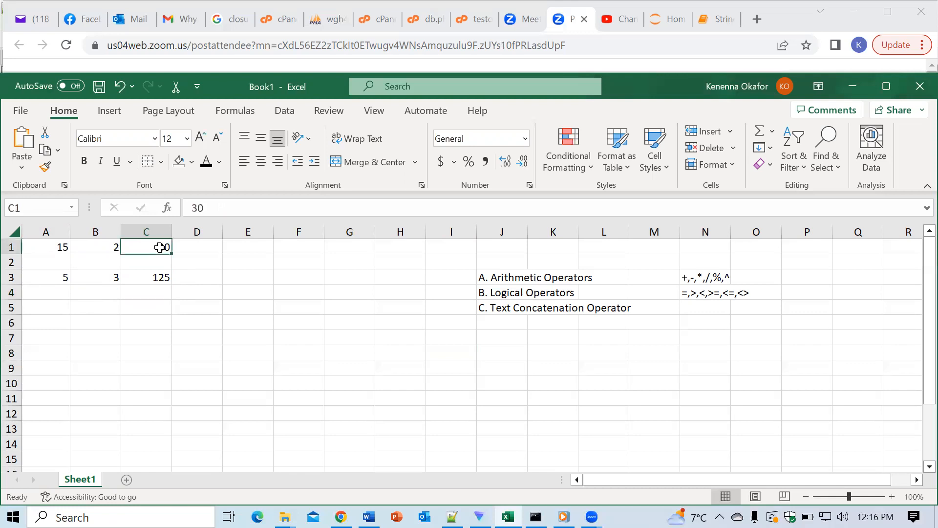
pyautogui.click(197, 241)
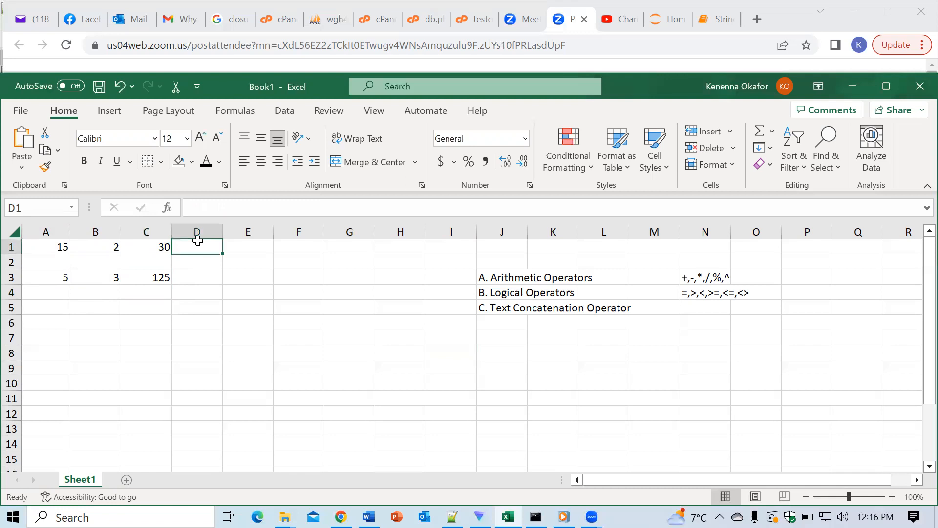
pyautogui.write('=')
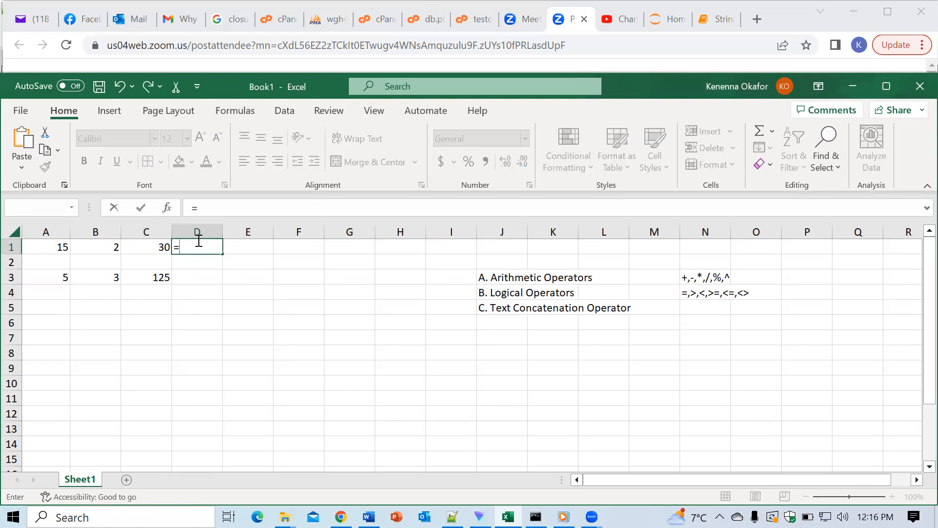
pyautogui.write('(')
pyautogui.click(50, 251)
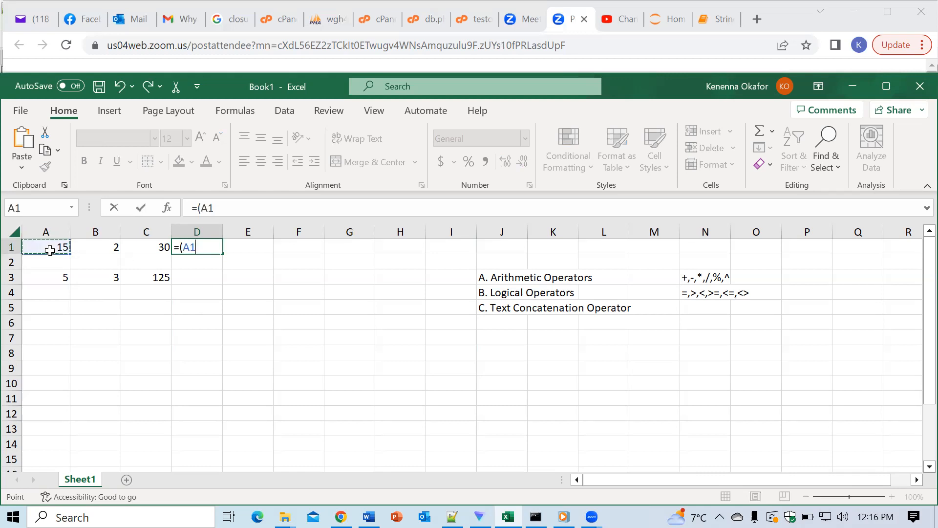
pyautogui.write('*')
pyautogui.click(101, 247)
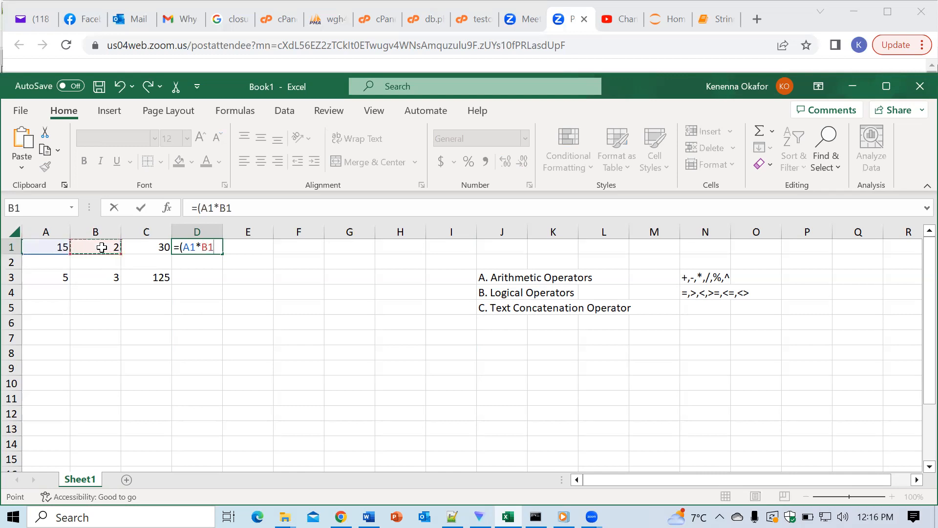
pyautogui.write(')=')
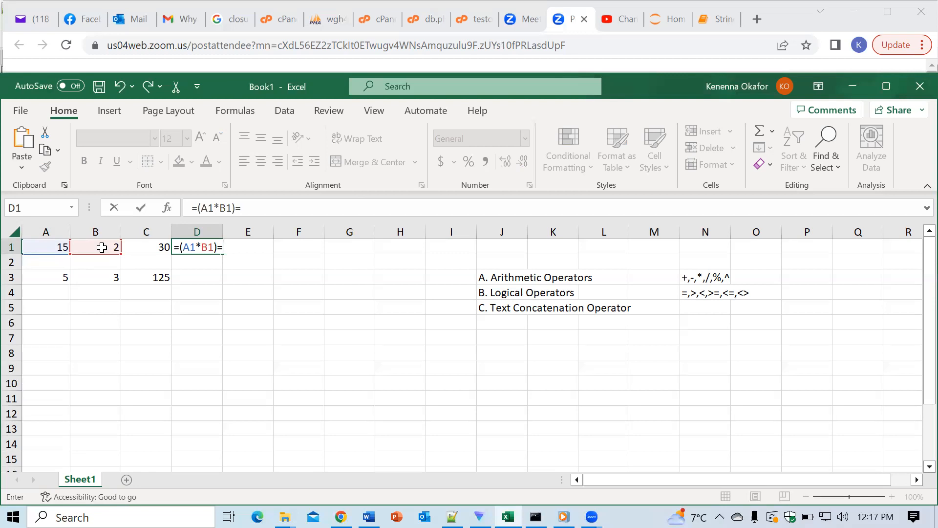
pyautogui.click(140, 248)
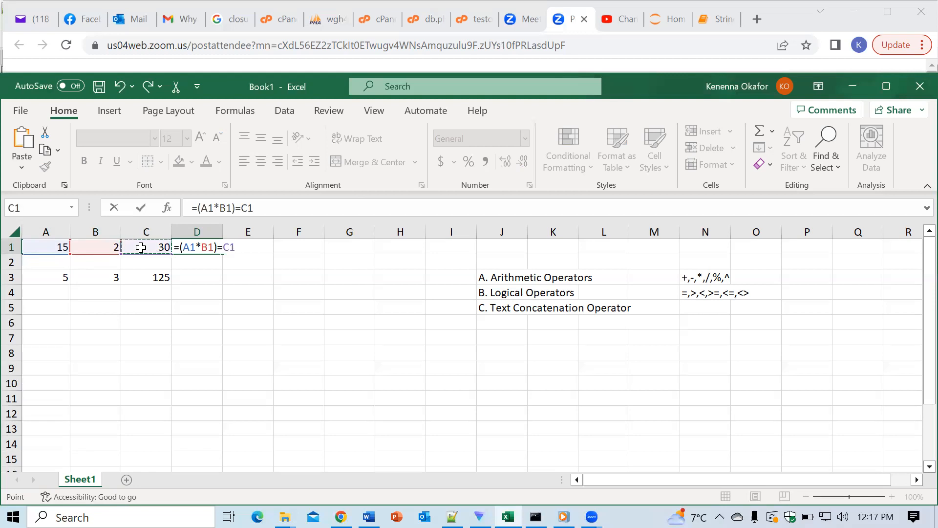
pyautogui.press('Return')
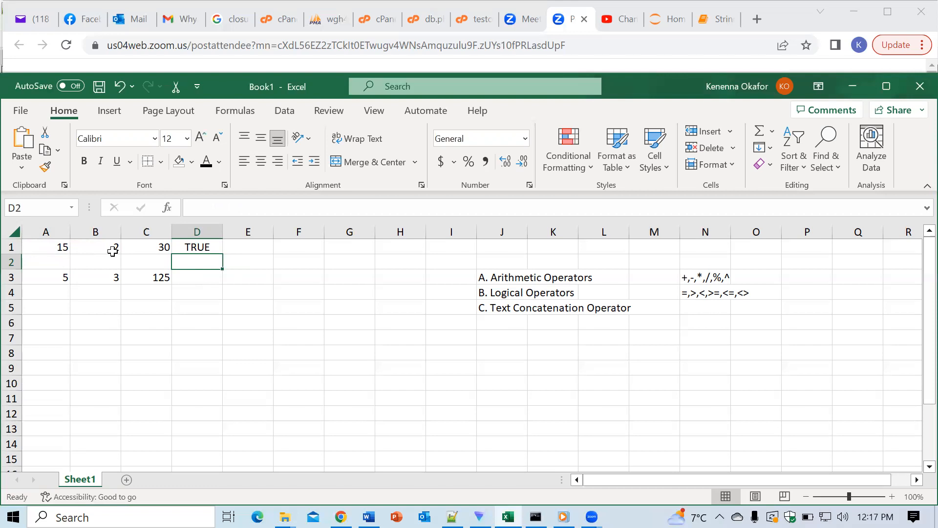
# Change the value in cell A1 to 16 and review the equality formula in D1
pyautogui.click(65, 248)
pyautogui.doubleClick(59, 248)
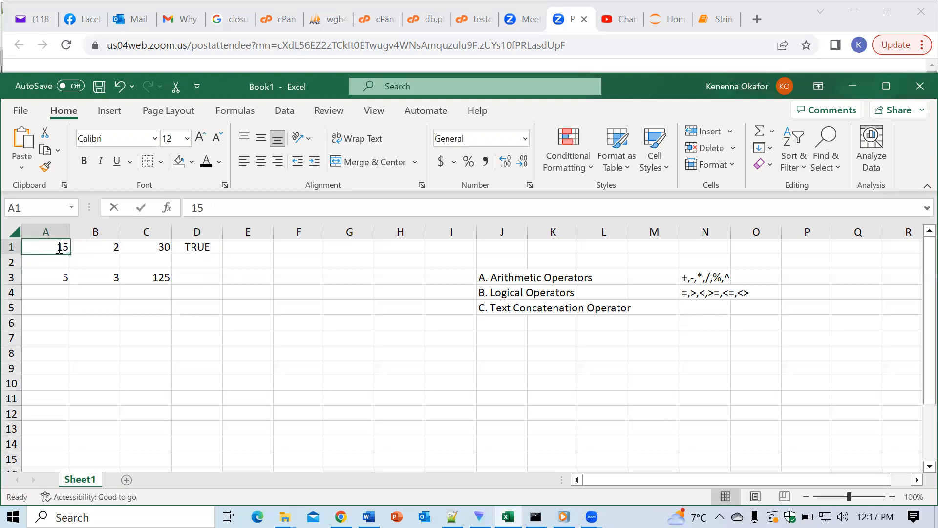
pyautogui.press('BackSpace')
pyautogui.write('6')
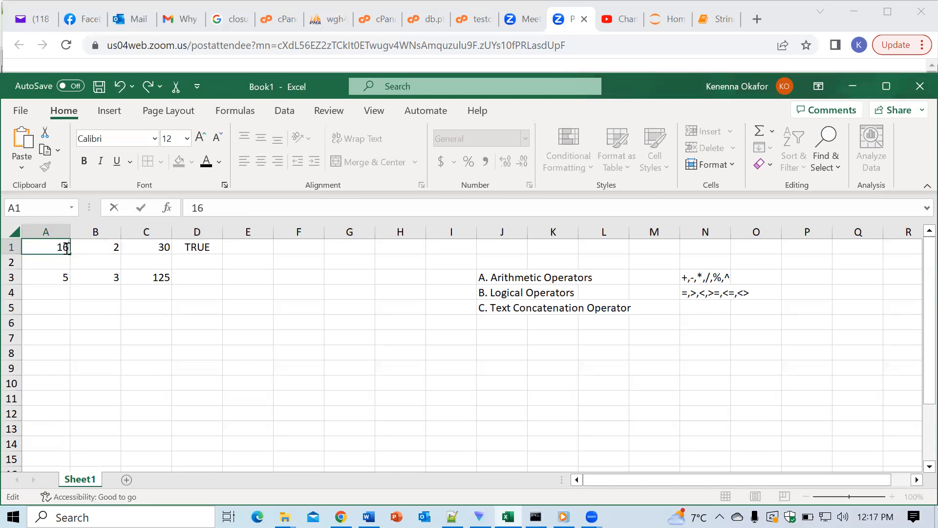
pyautogui.doubleClick(191, 249)
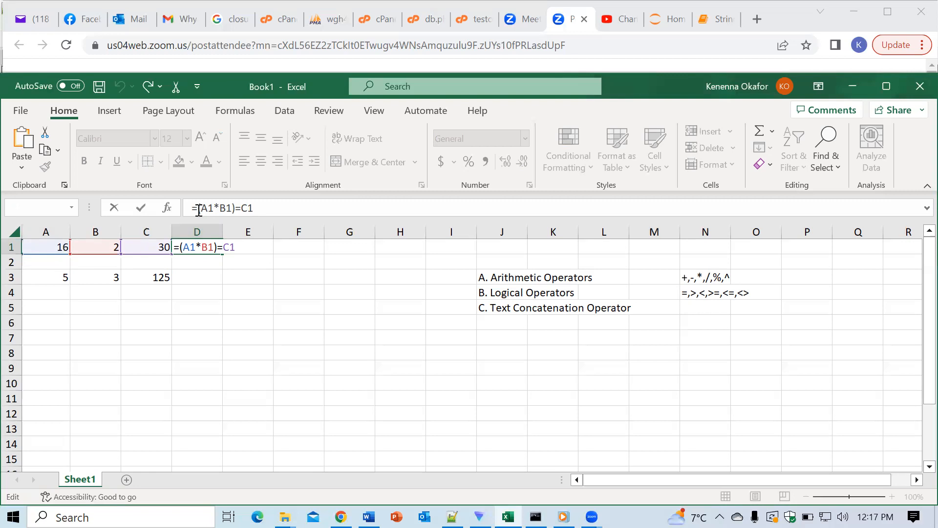
pyautogui.press('Return')
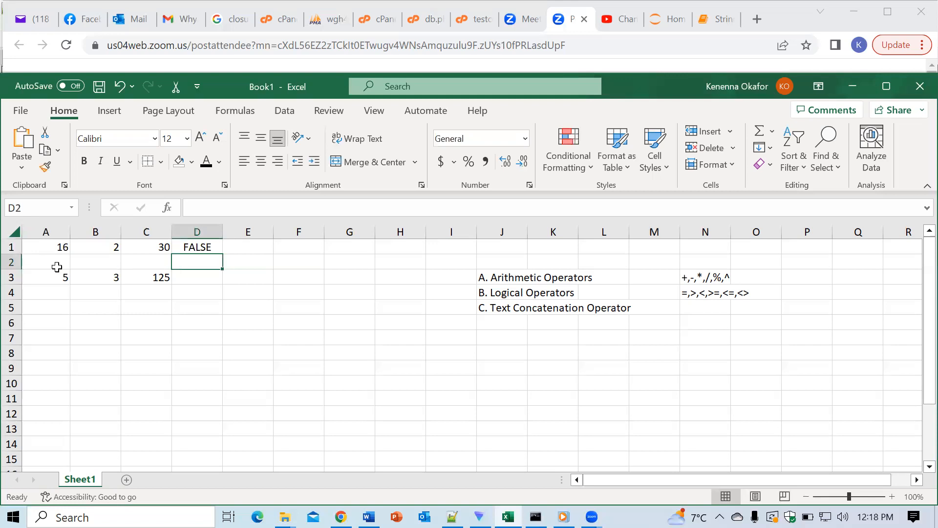
# Enter 16 in cell A5, 2 in cell B5 and 30 in cell C5
pyautogui.click(55, 305)
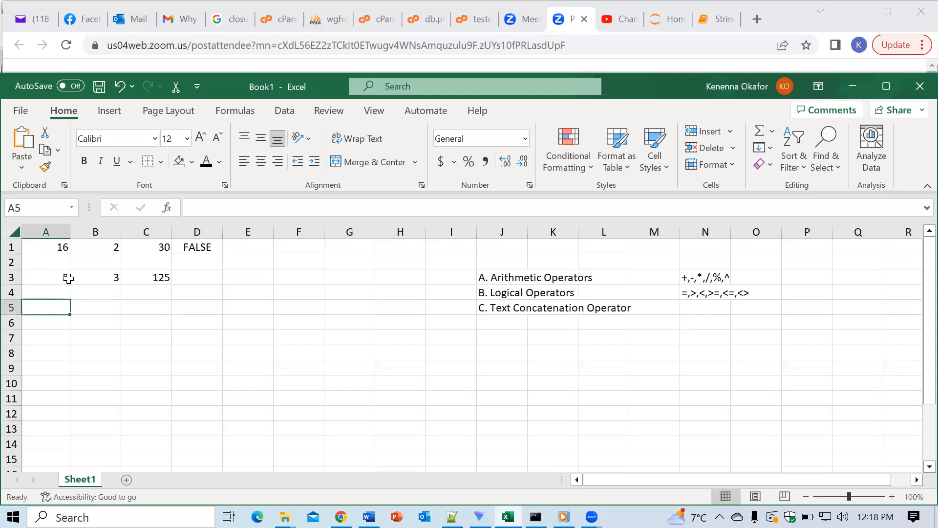
pyautogui.write('16')
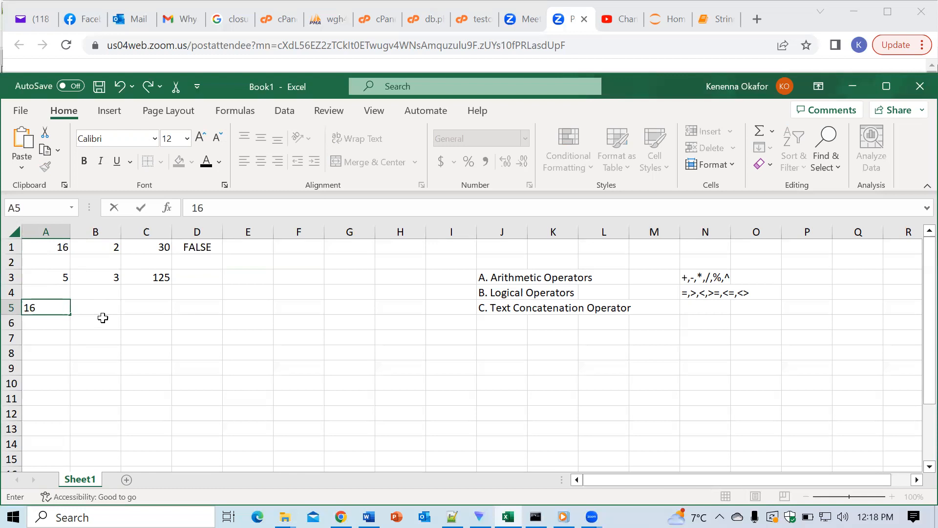
pyautogui.click(103, 311)
pyautogui.write('2')
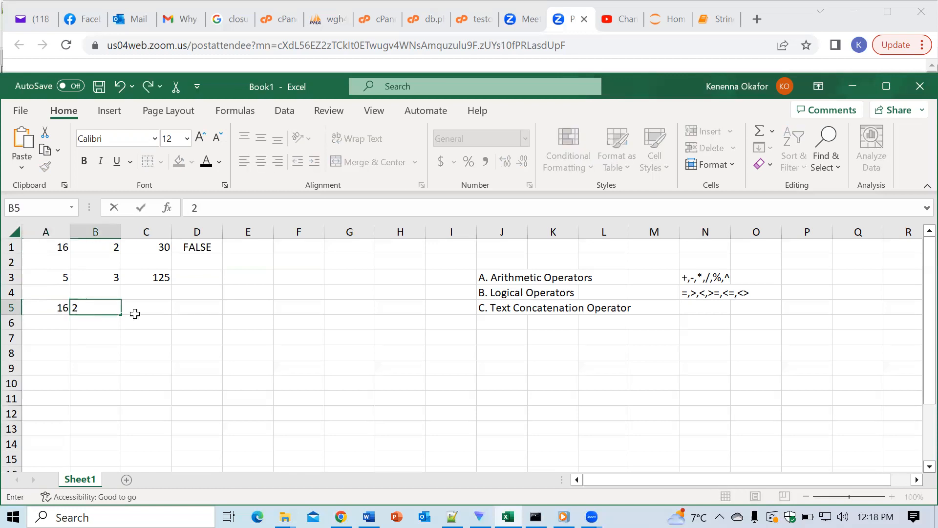
pyautogui.click(145, 305)
pyautogui.write('30')
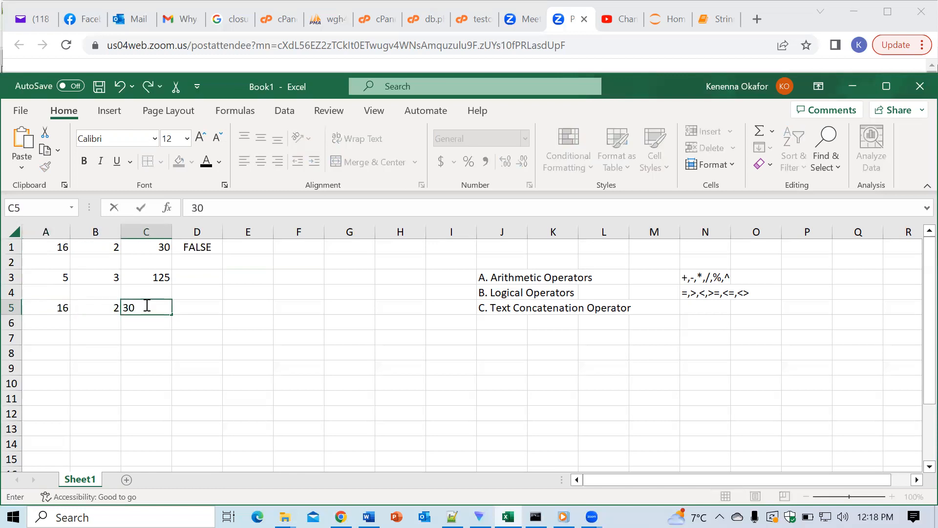
pyautogui.click(197, 306)
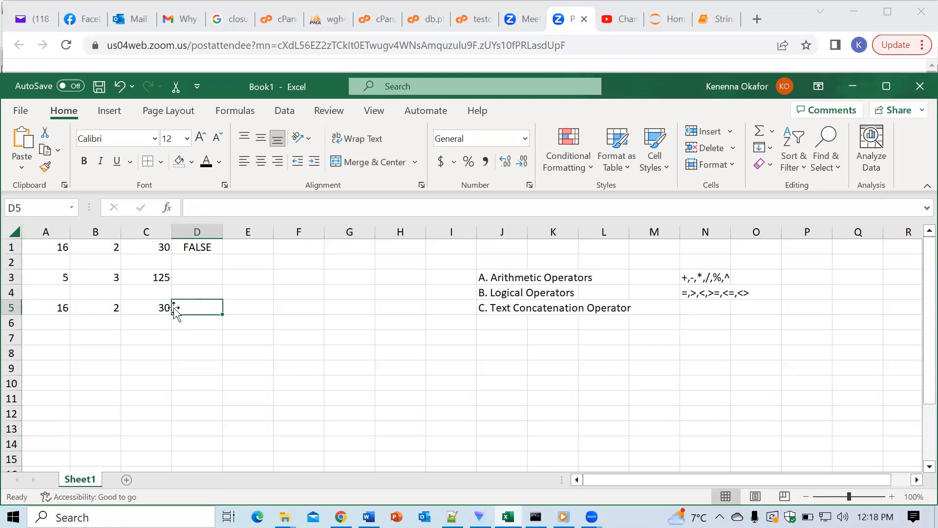
# Replace the value in cell B5 with 40
pyautogui.doubleClick(108, 308)
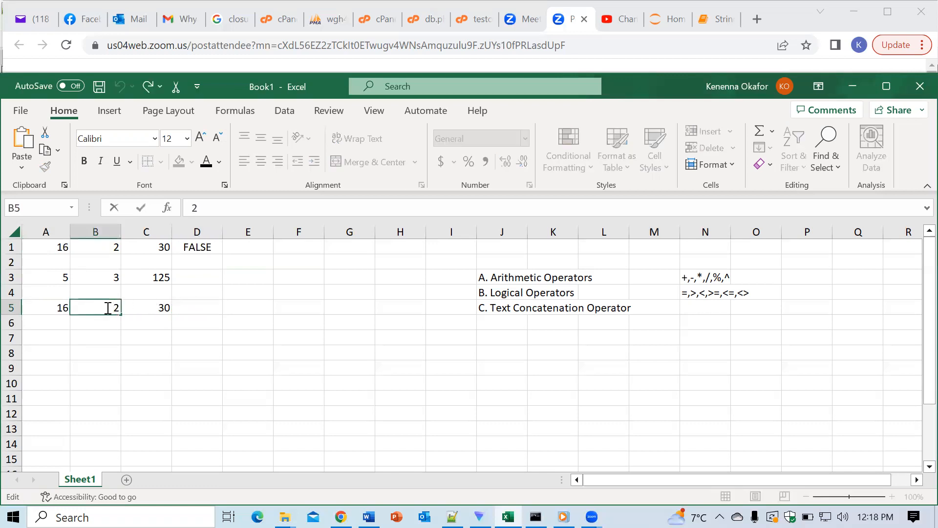
pyautogui.press('BackSpace')
pyautogui.write('40')
pyautogui.click(256, 313)
pyautogui.click(249, 311)
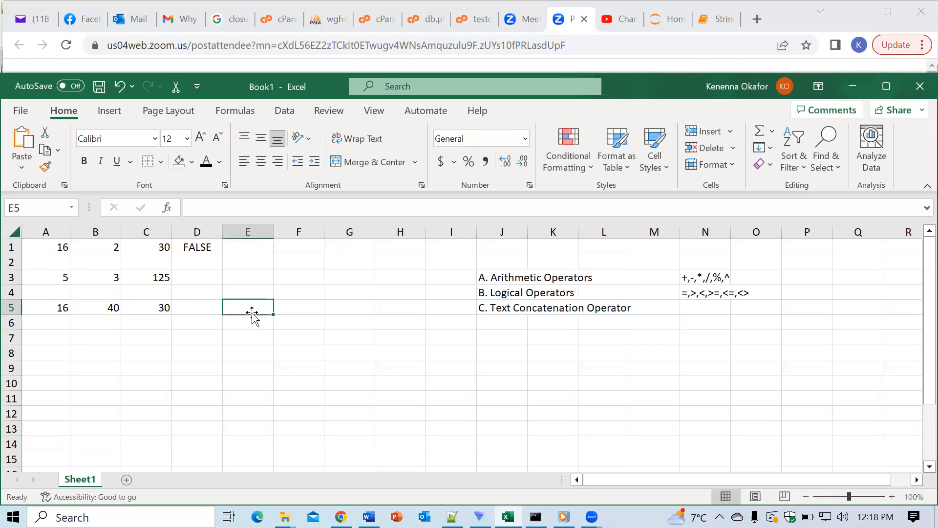
# Test in cell D5 whether A5 is greater than B5, using the formula =A5>B5
pyautogui.click(204, 312)
pyautogui.write('=')
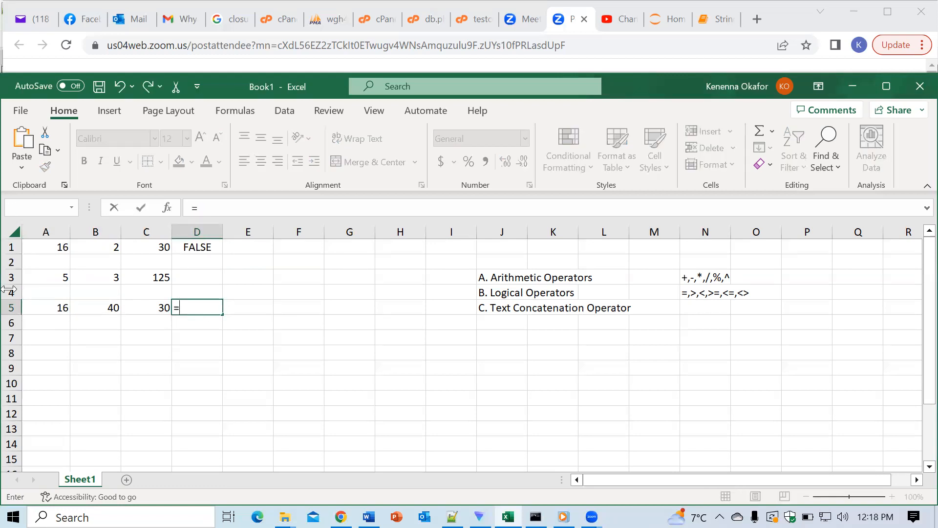
pyautogui.click(56, 309)
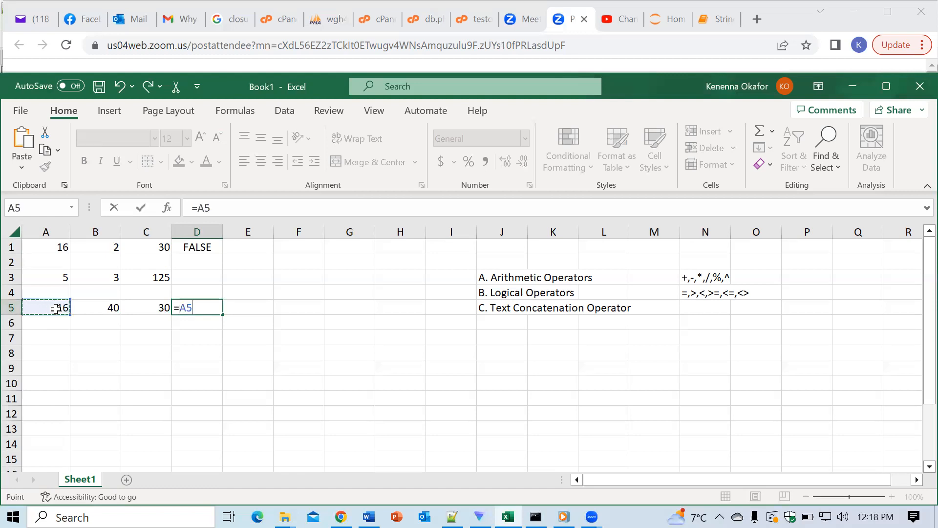
pyautogui.write('>')
pyautogui.click(105, 310)
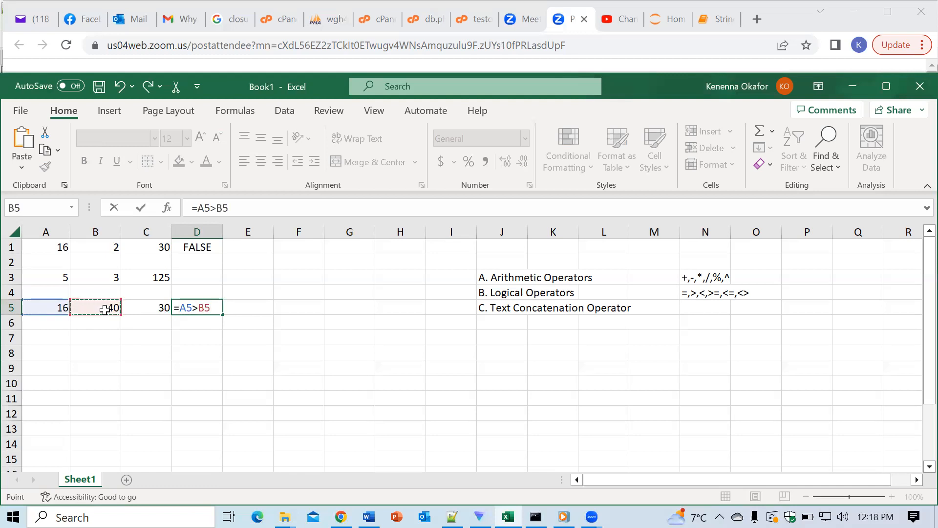
pyautogui.press('Return')
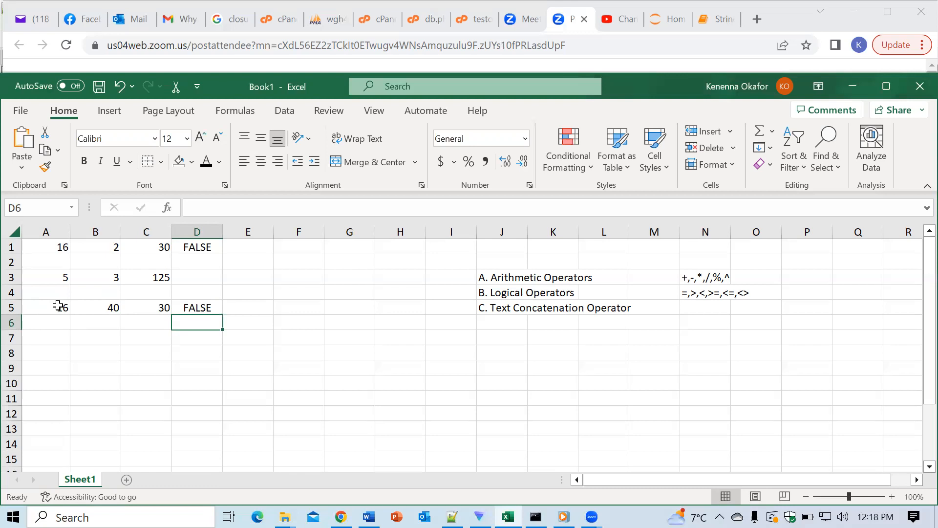
# Change the formula in cell D5 to =C5>B5, comparing C5 with B5 instead
pyautogui.doubleClick(205, 310)
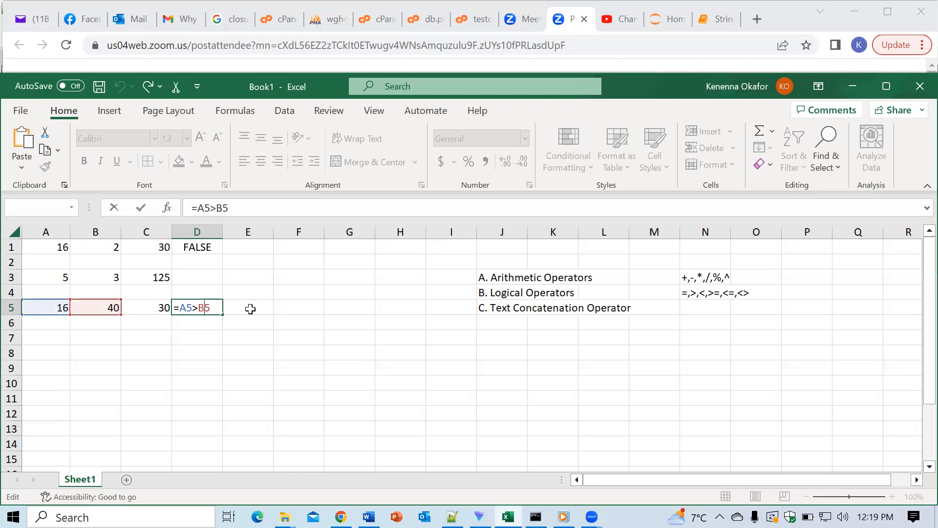
pyautogui.press('Left')
pyautogui.click(250, 308)
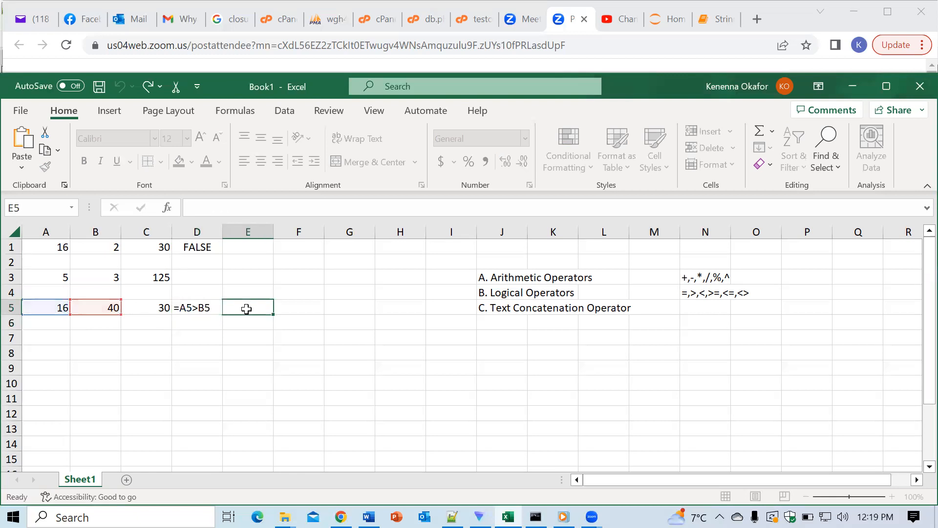
pyautogui.doubleClick(198, 308)
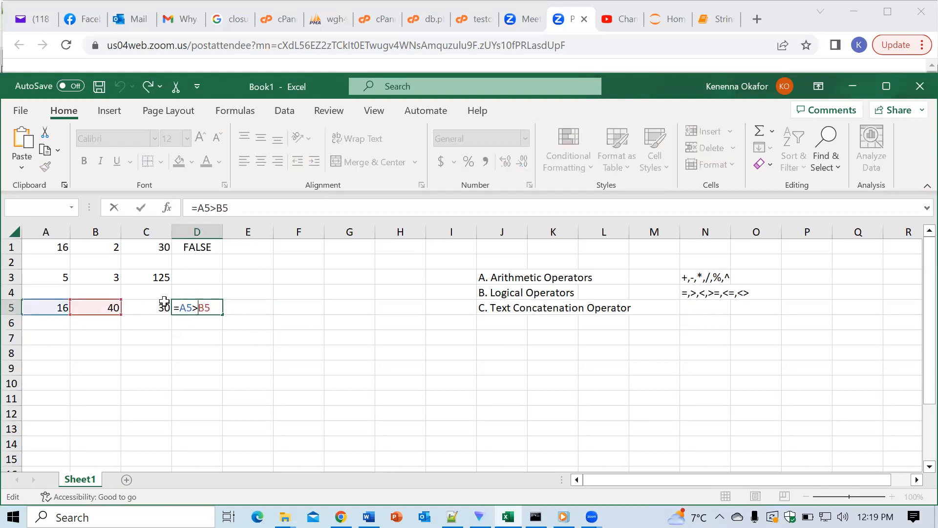
pyautogui.click(193, 309)
pyautogui.press('BackSpace')
pyautogui.press('BackSpace')
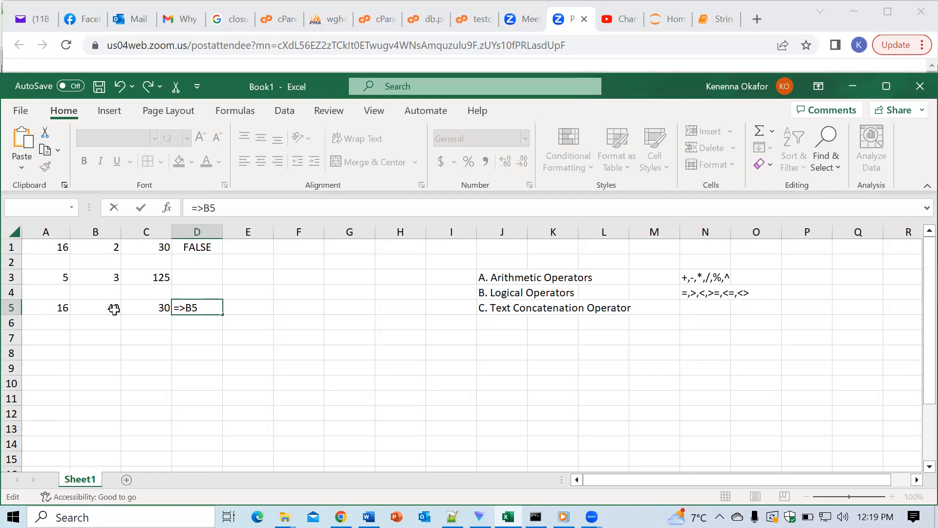
pyautogui.click(145, 310)
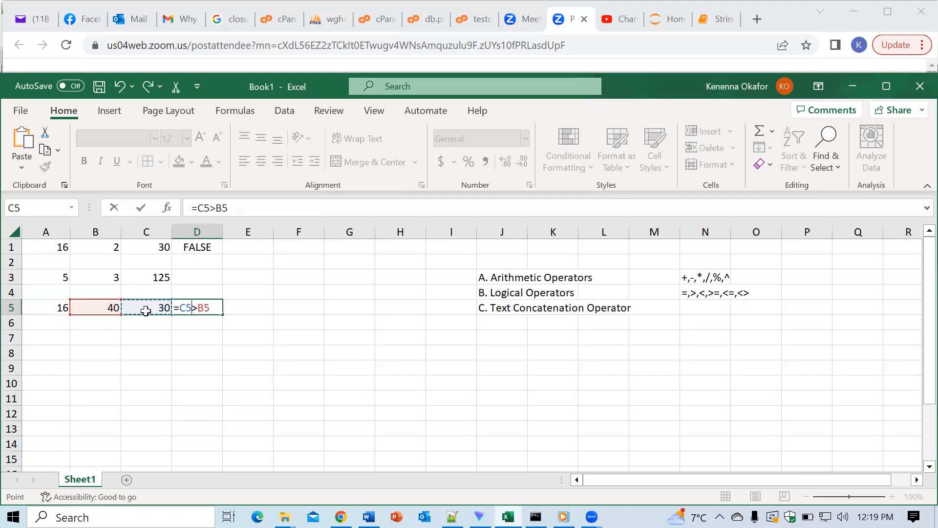
pyautogui.press('Return')
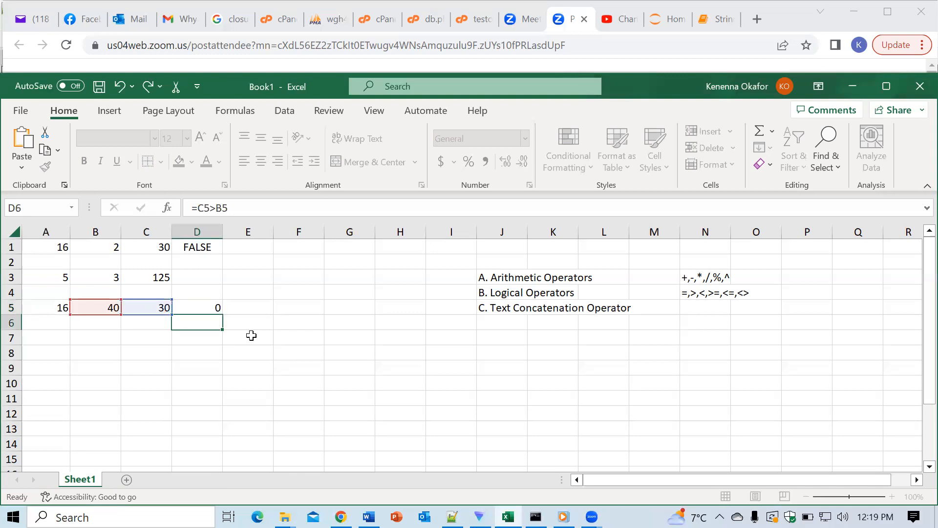
# Rewrite the comparison in cell D5 as =B5>C5 to test whether B5 is greater than C5
pyautogui.click(193, 304)
pyautogui.doubleClick(194, 305)
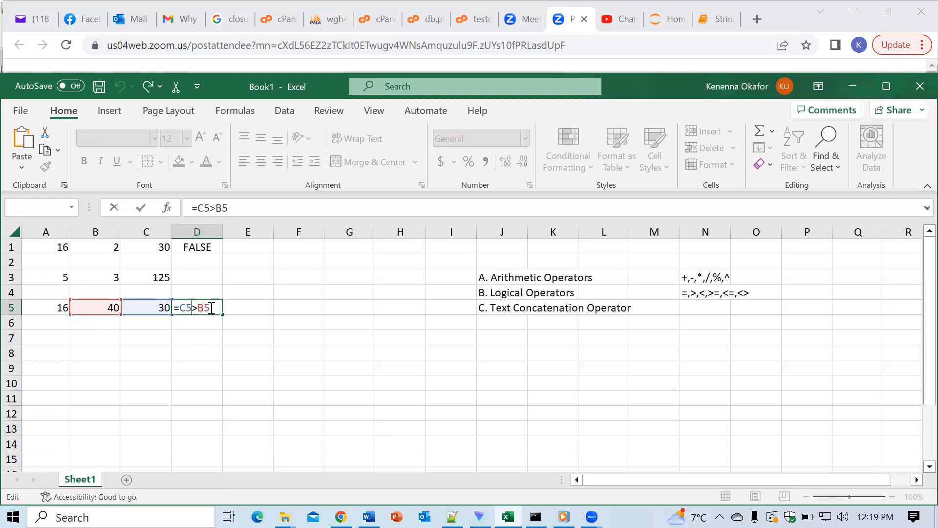
pyautogui.press('BackSpace')
pyautogui.press('BackSpace')
pyautogui.press('BackSpace')
pyautogui.press('BackSpace')
pyautogui.press('BackSpace')
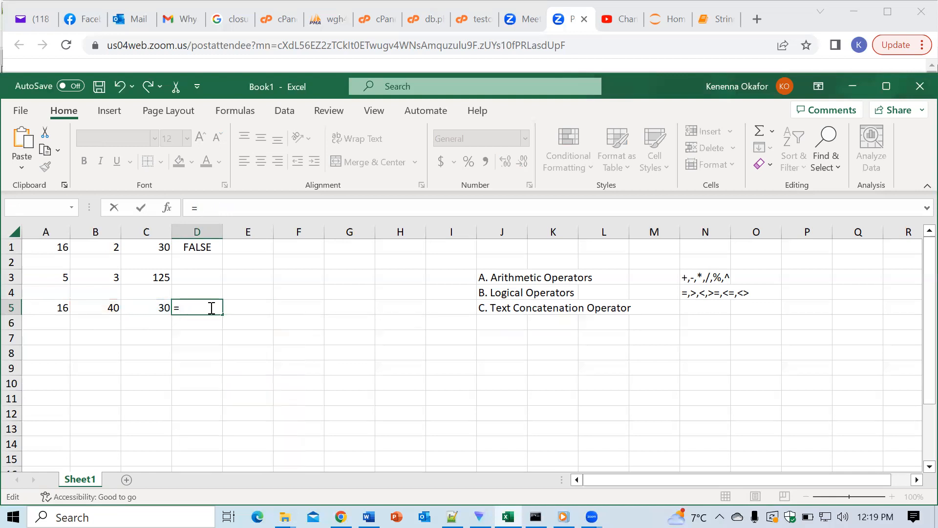
pyautogui.click(114, 309)
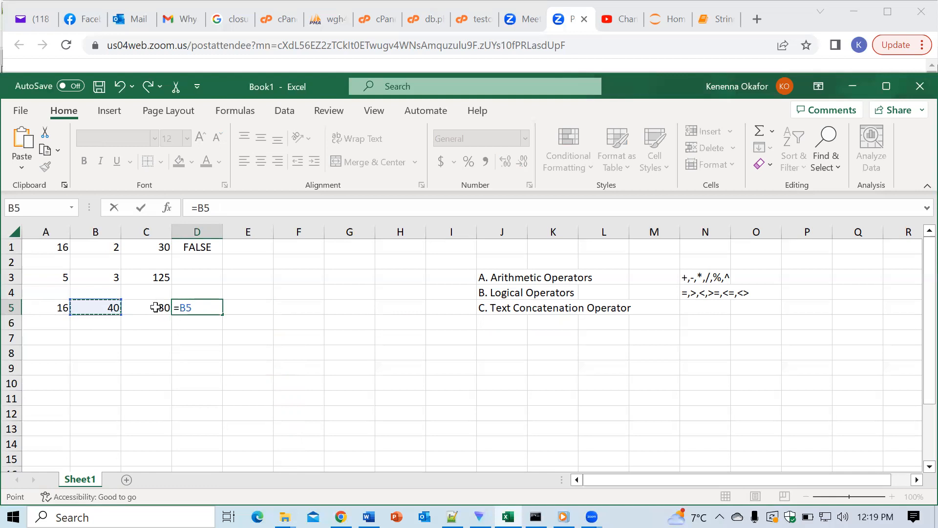
pyautogui.write('>')
pyautogui.click(155, 307)
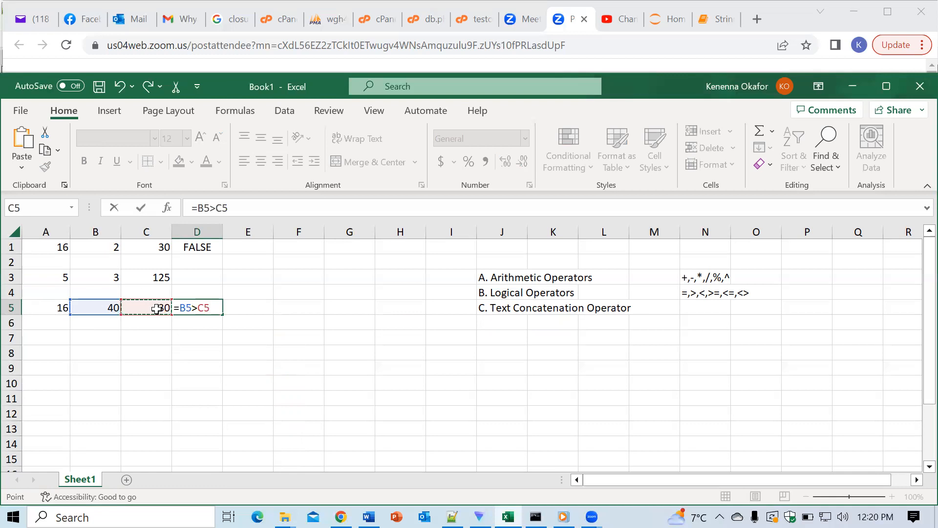
pyautogui.press('Return')
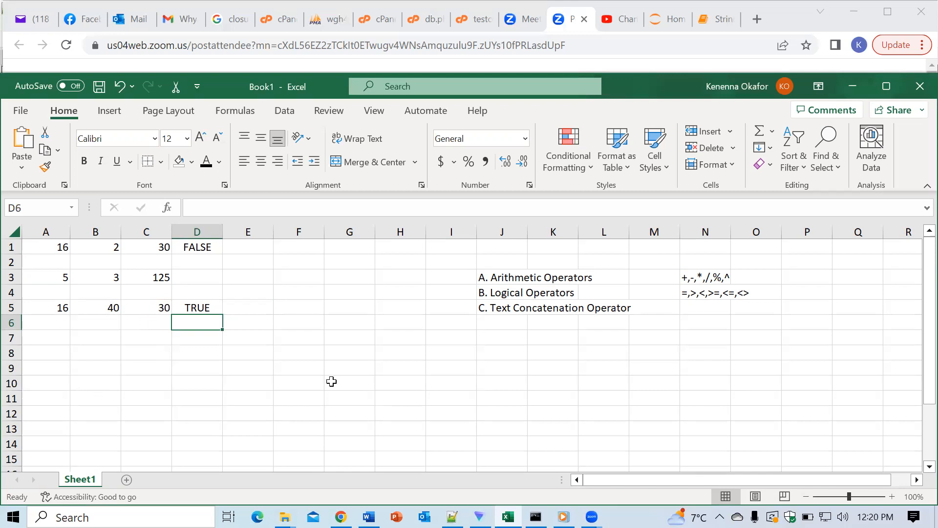
# Change the value in cell A1 to 15
pyautogui.click(54, 335)
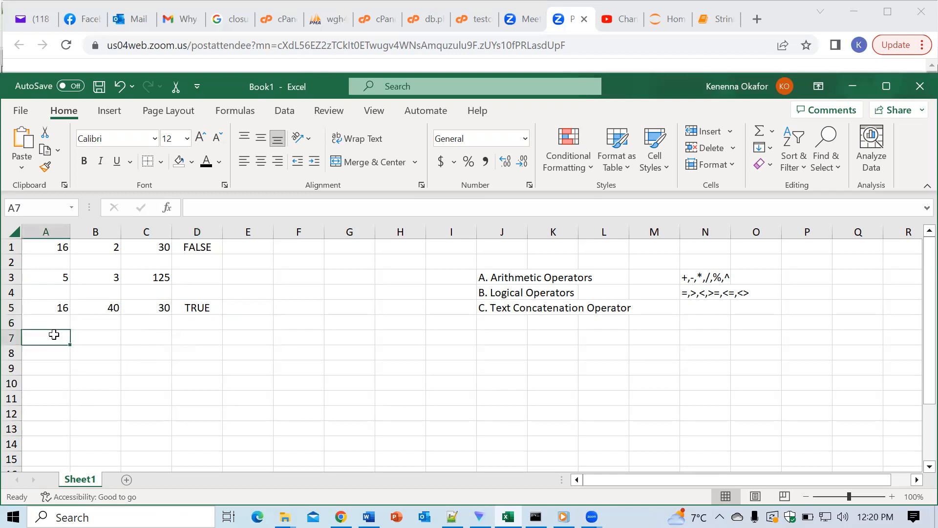
pyautogui.click(60, 247)
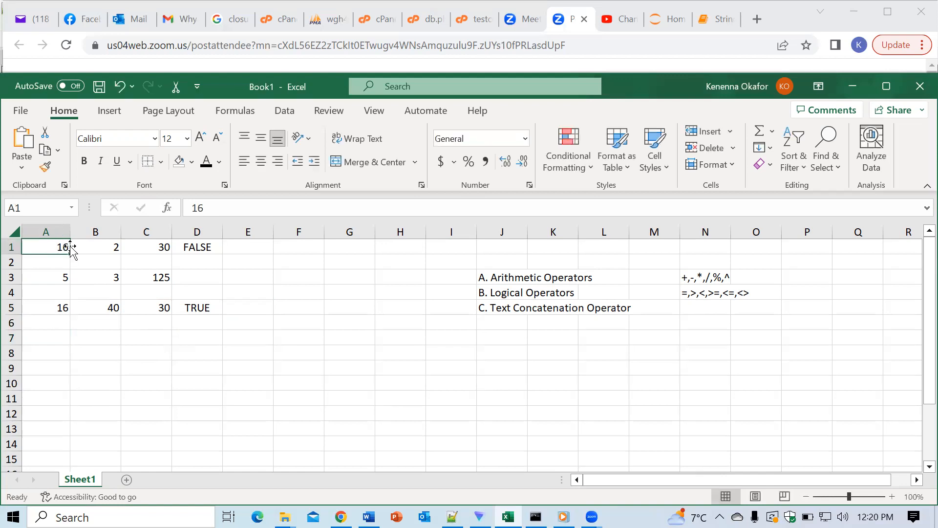
pyautogui.doubleClick(64, 249)
pyautogui.press('BackSpace')
pyautogui.write('5')
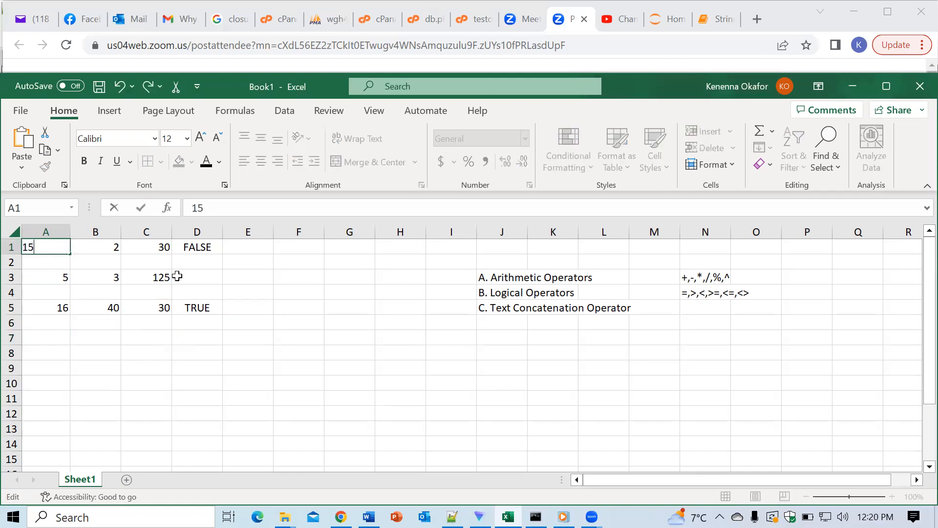
pyautogui.click(230, 259)
# Change the operator in D1's formula to greater-than-or-equal, making it =(A1*B1)>=C1
pyautogui.doubleClick(200, 248)
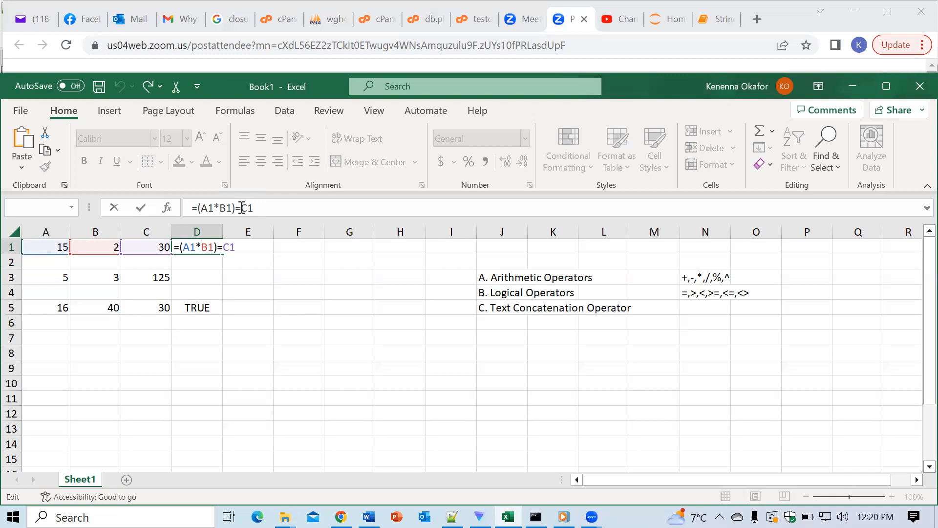
pyautogui.write('>')
pyautogui.press('Return')
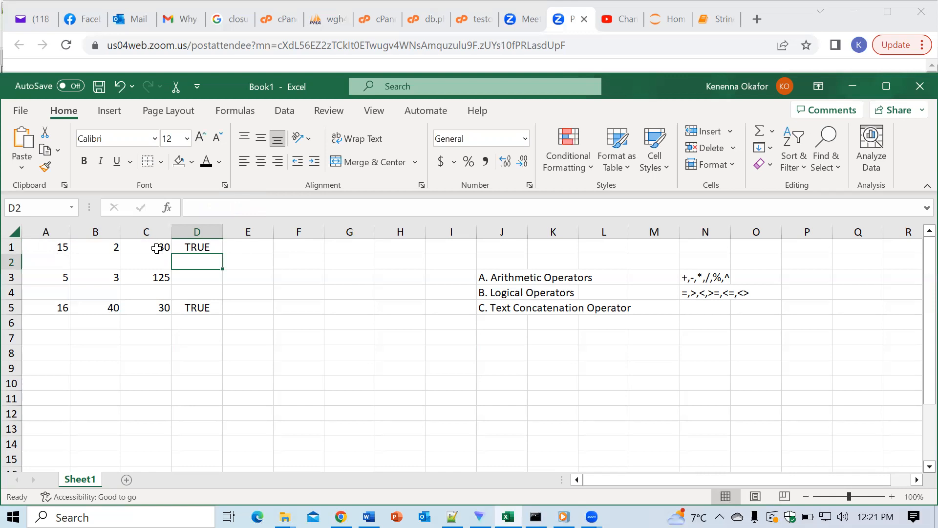
# Extend the formula in cell D1 to =(A1*B1)>=C1+1
pyautogui.doubleClick(198, 247)
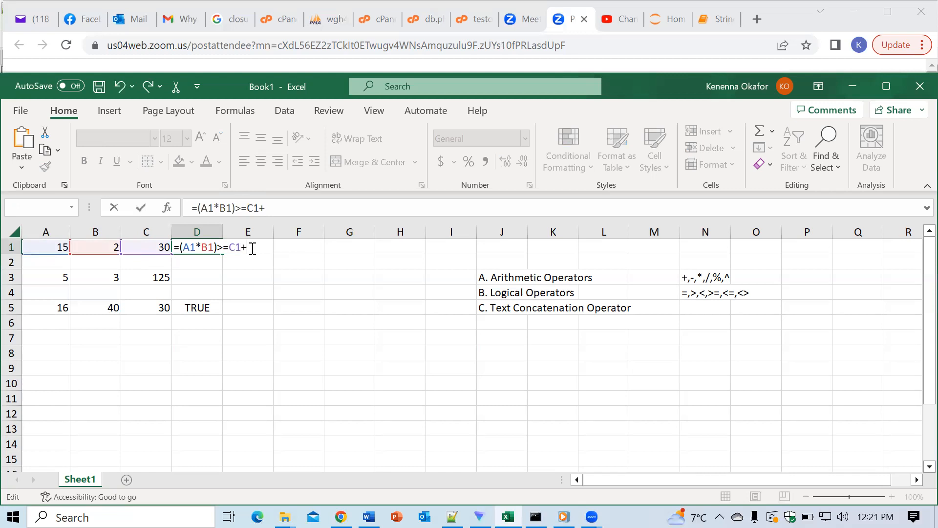
pyautogui.write('1')
pyautogui.press('Return')
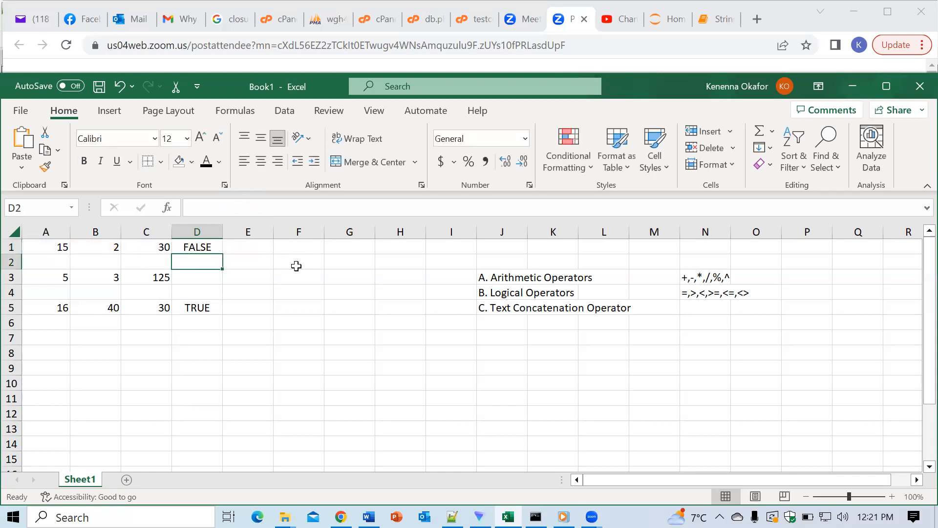
# Replace the ending of D1's formula so that it reads =(A1*B1)>=C1-4
pyautogui.doubleClick(194, 247)
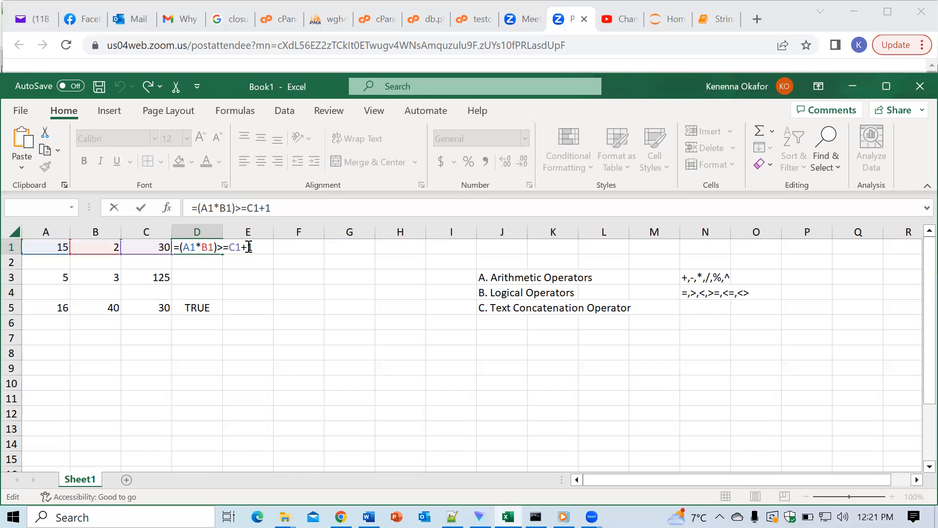
pyautogui.click(290, 251)
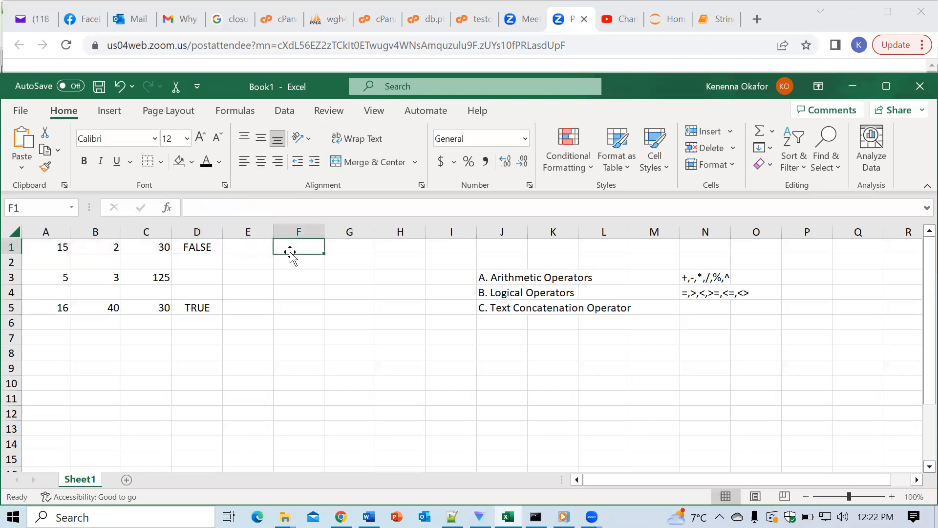
pyautogui.click(194, 248)
pyautogui.doubleClick(200, 247)
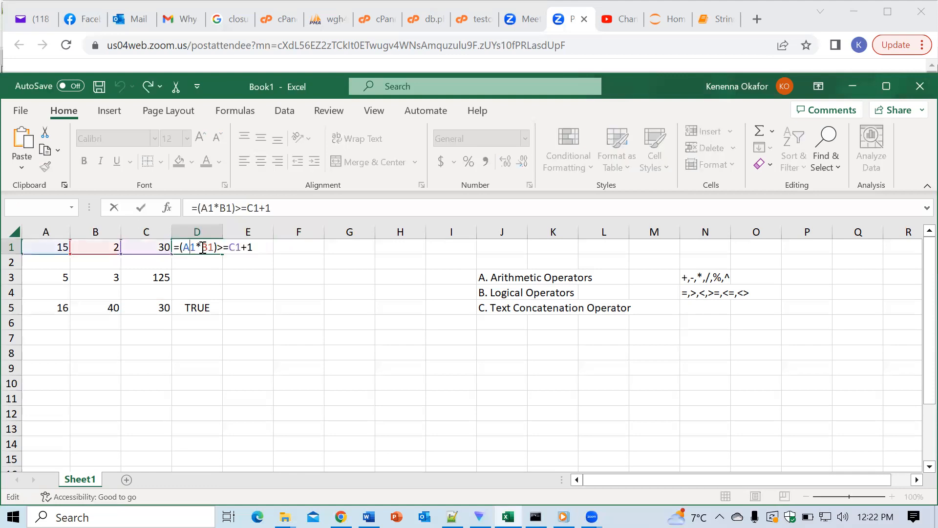
pyautogui.press('BackSpace')
pyautogui.press('BackSpace')
pyautogui.write('-4')
pyautogui.press('Return')
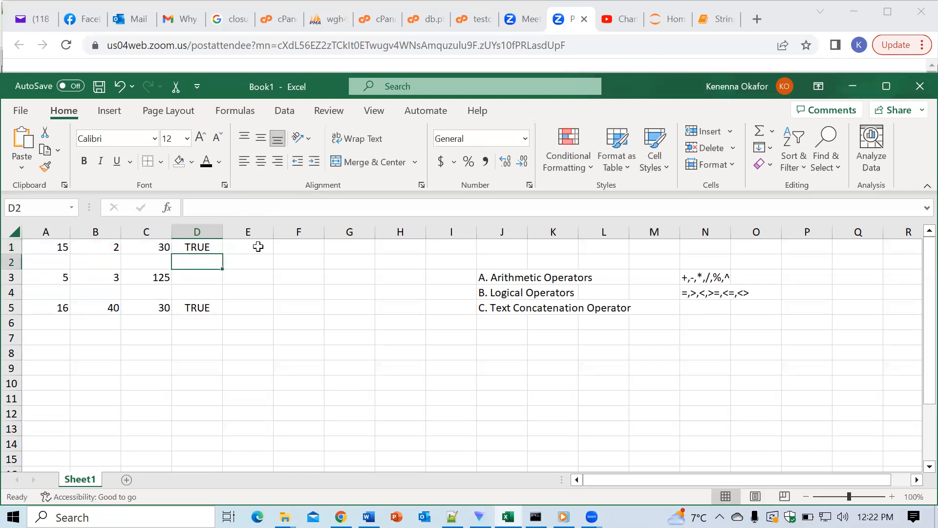
pyautogui.doubleClick(194, 245)
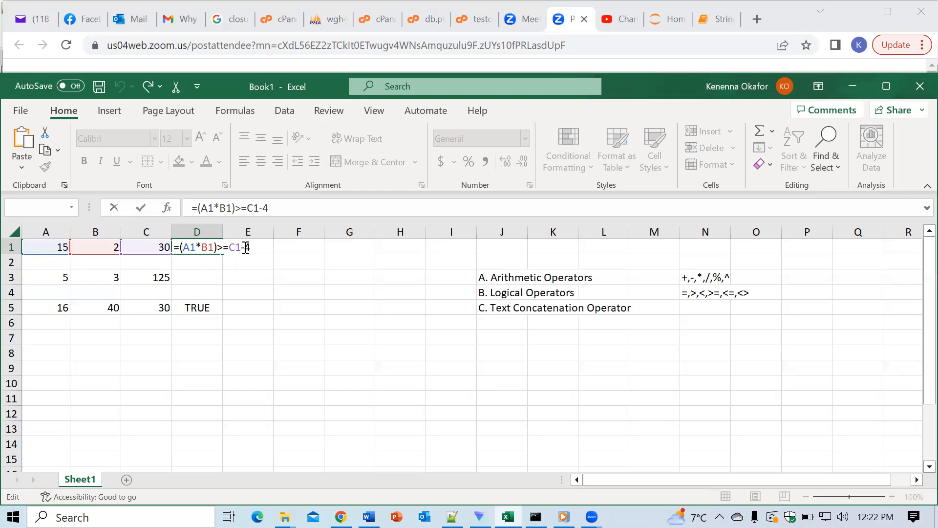
pyautogui.click(288, 249)
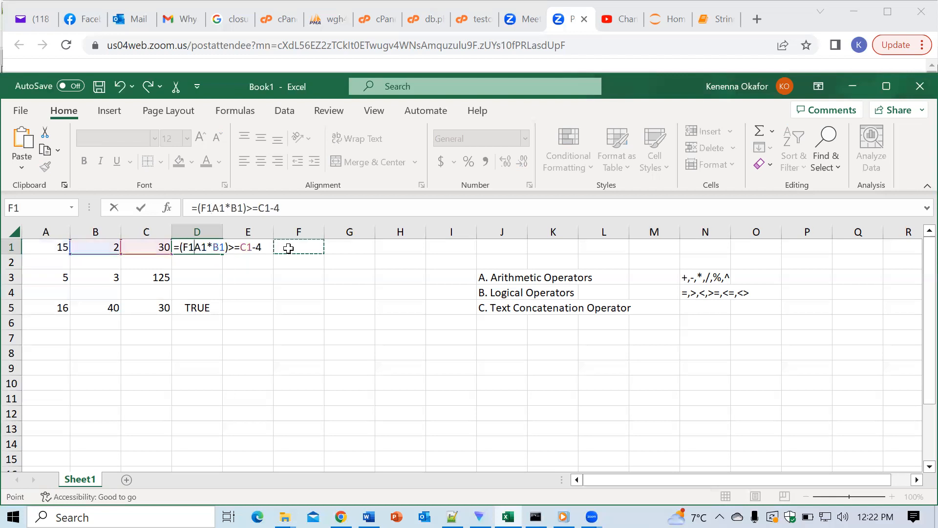
pyautogui.click(296, 208)
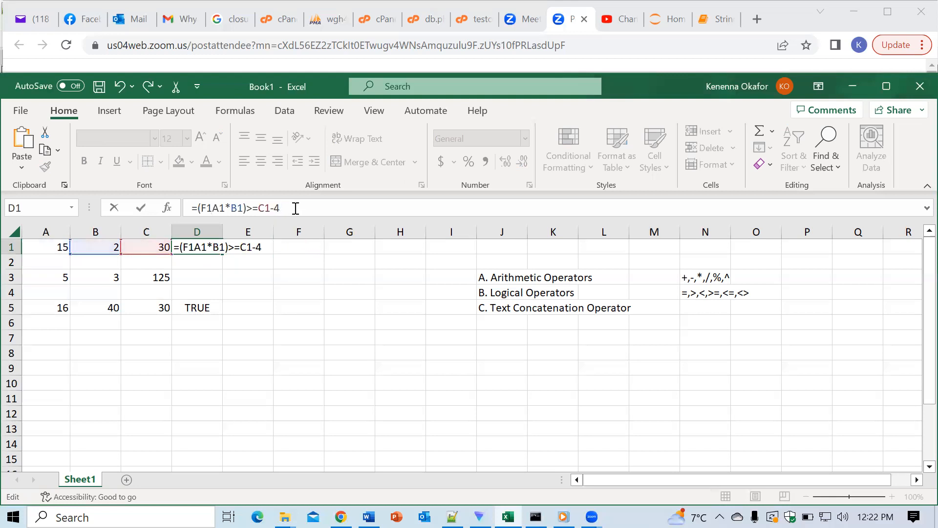
pyautogui.press('Return')
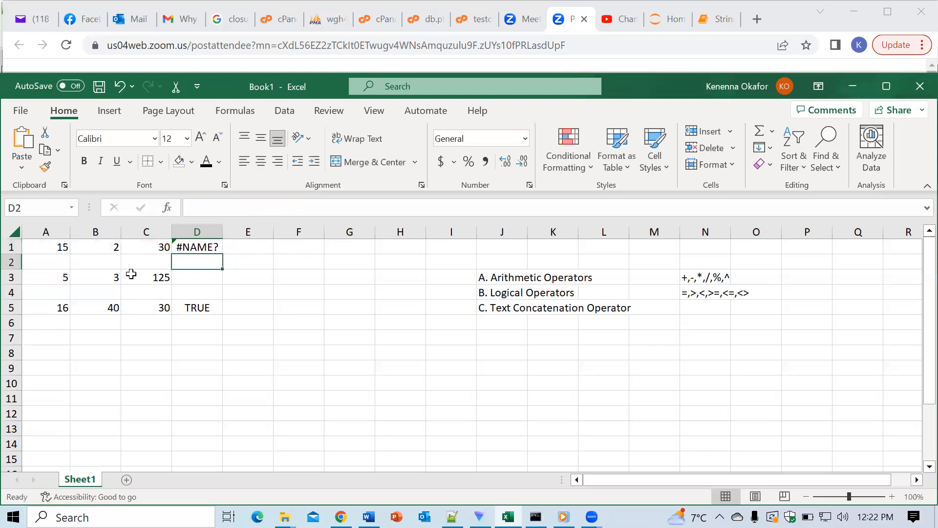
# Remove the stray F1 reference from D1's formula so it reads =(A1*B1)>=C1-4, and review the formula
pyautogui.click(191, 246)
pyautogui.doubleClick(194, 247)
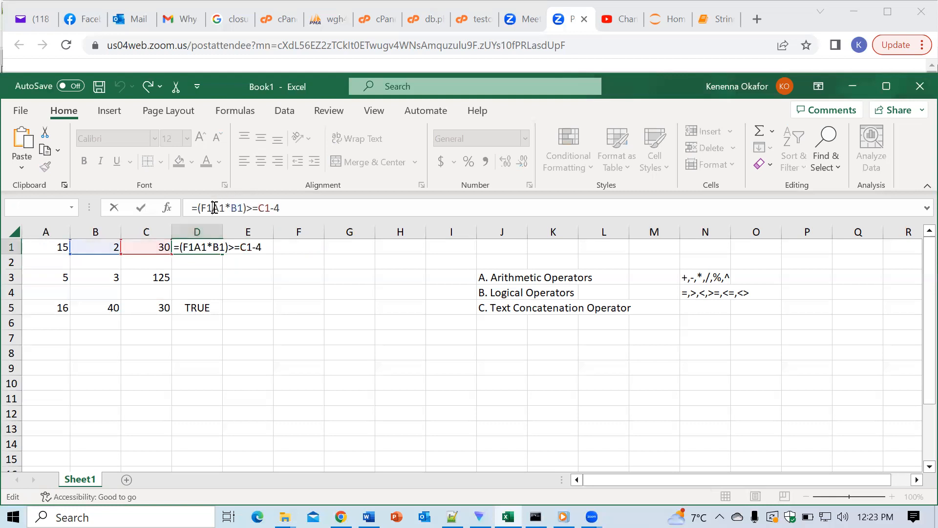
pyautogui.press('Delete')
pyautogui.press('BackSpace')
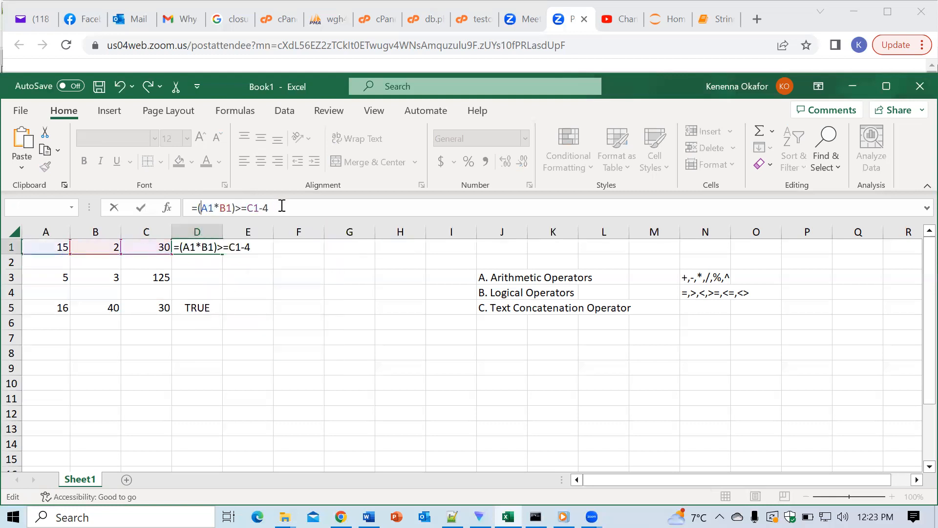
pyautogui.press('Return')
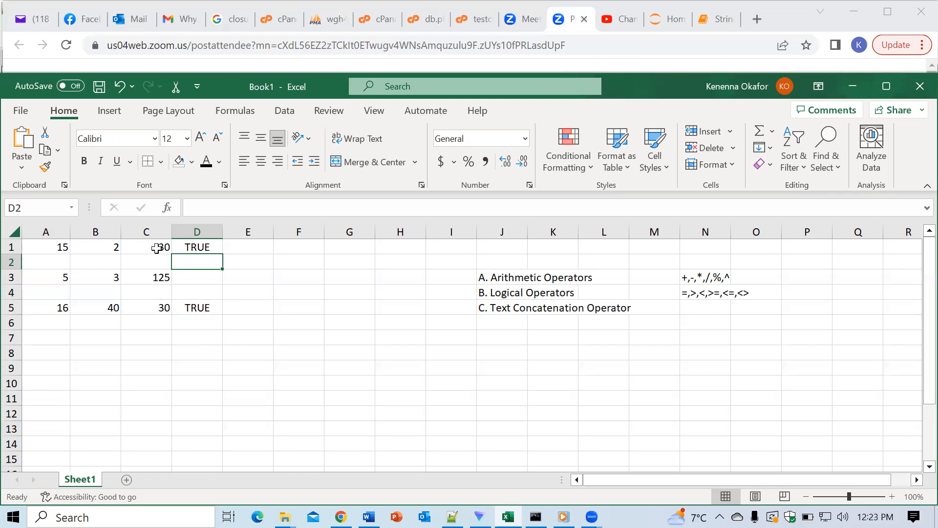
pyautogui.doubleClick(195, 248)
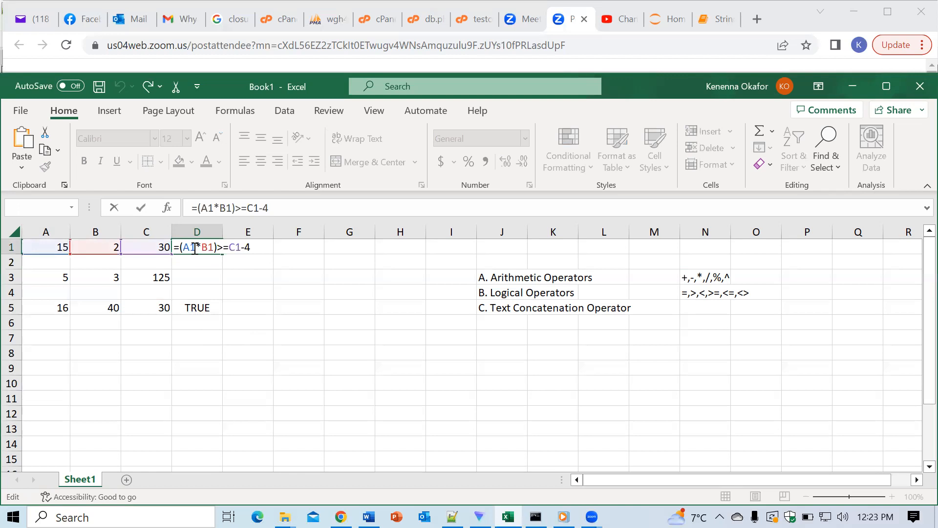
pyautogui.click(60, 339)
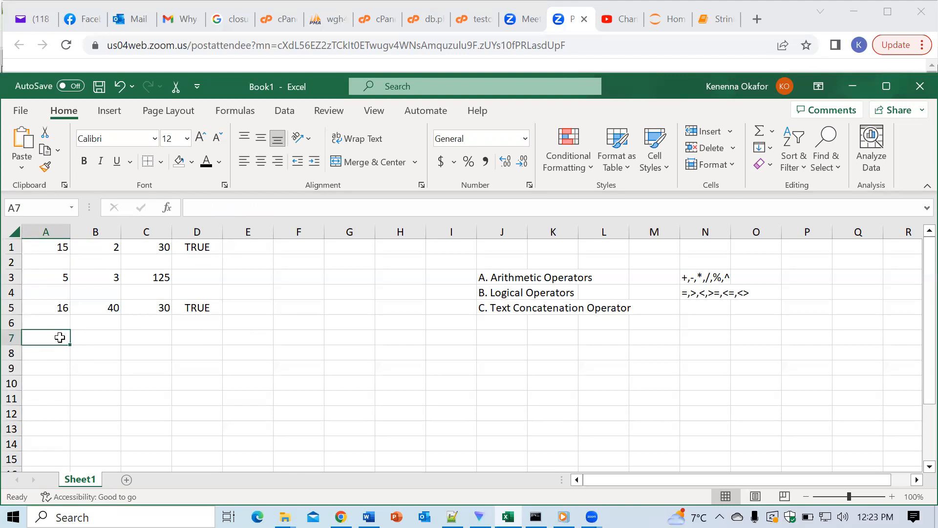
# Enter the example values 16, 4 and 2 in cells A7, B7 and C7
pyautogui.write('1')
pyautogui.press('BackSpace')
pyautogui.write('1')
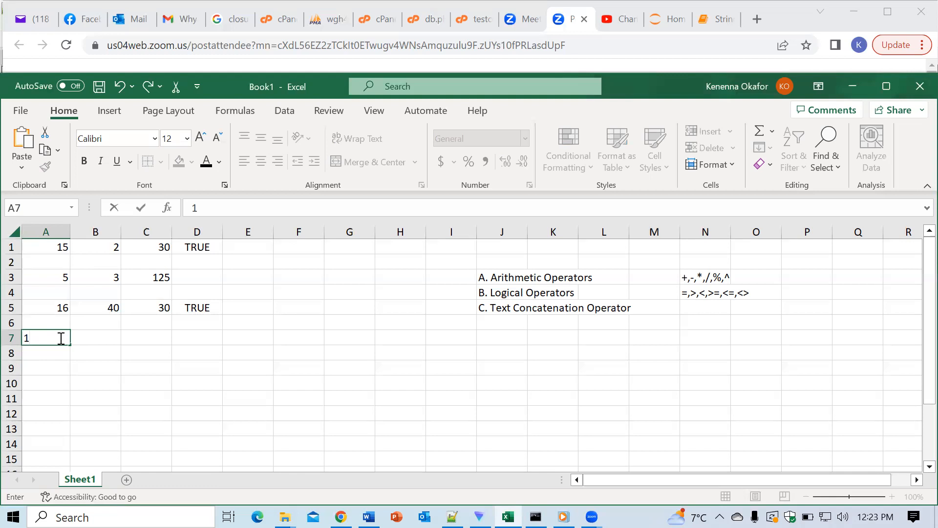
pyautogui.write('6')
pyautogui.click(108, 335)
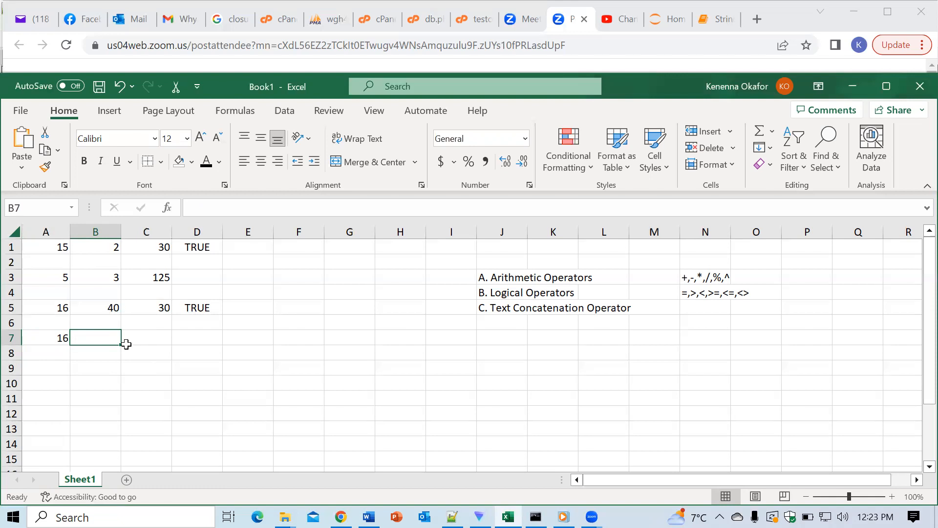
pyautogui.write('4')
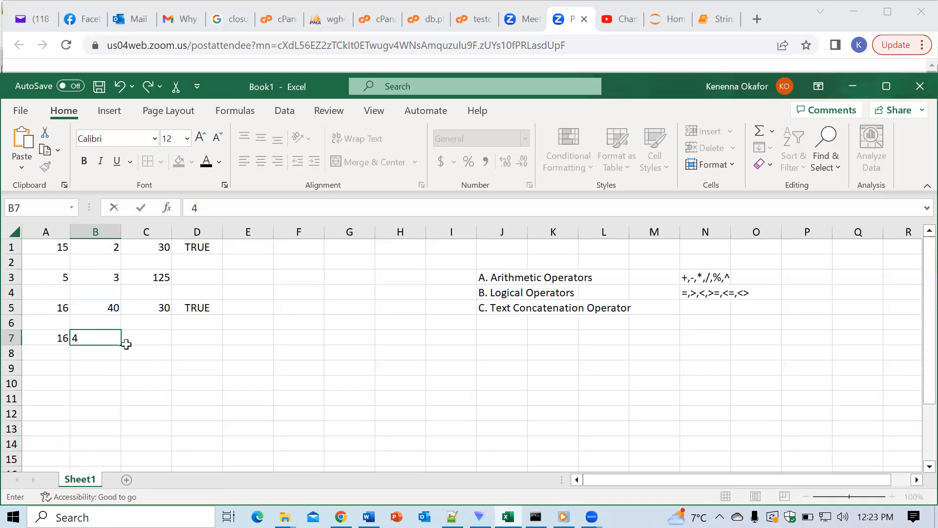
pyautogui.click(153, 337)
pyautogui.write('2')
# Enter the not-equal comparison =A7<>(B7^C7) in cell D7
pyautogui.click(203, 337)
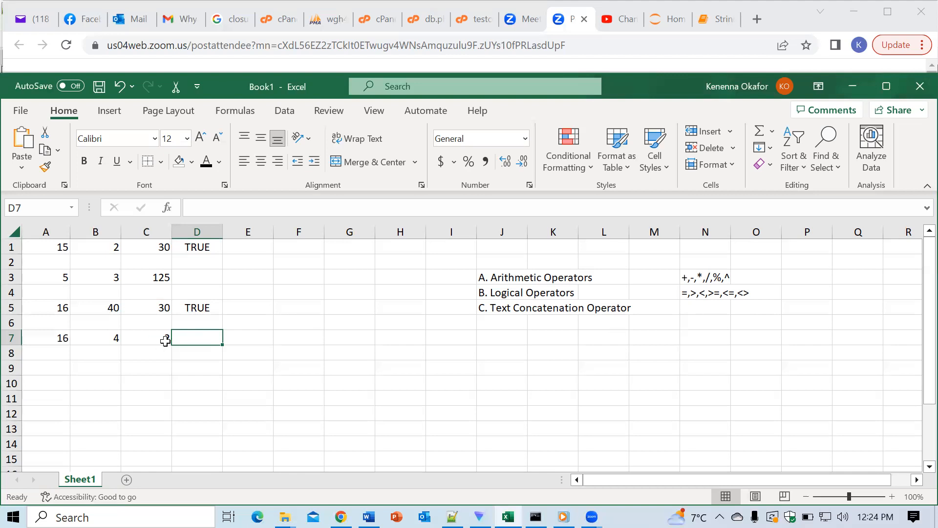
pyautogui.write('=')
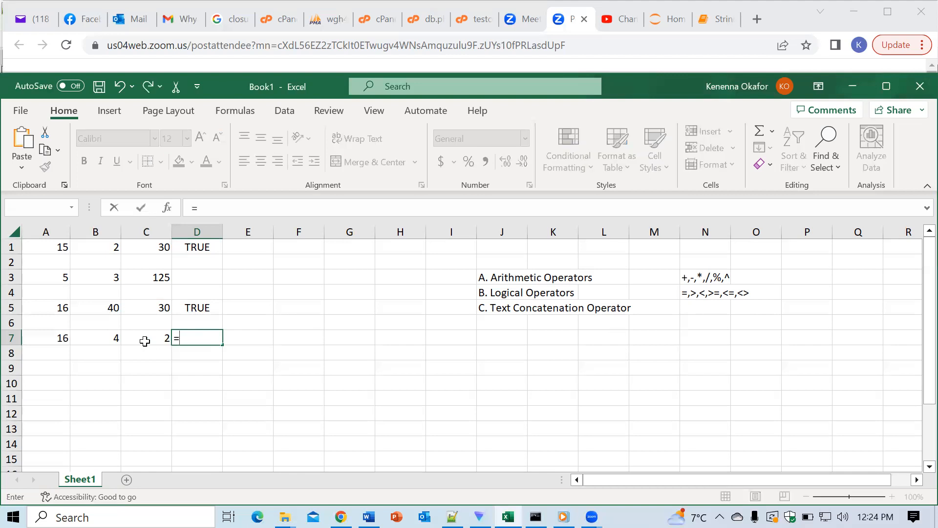
pyautogui.click(58, 341)
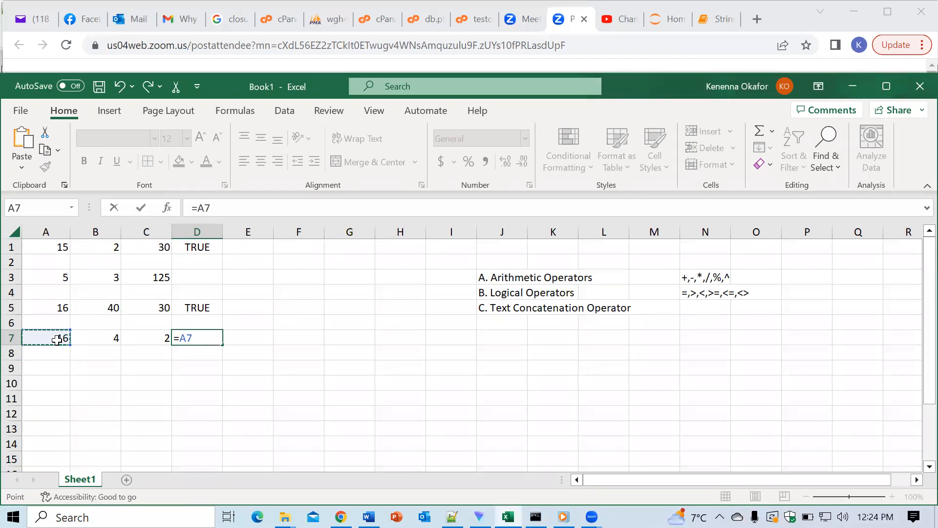
pyautogui.write('<>()')
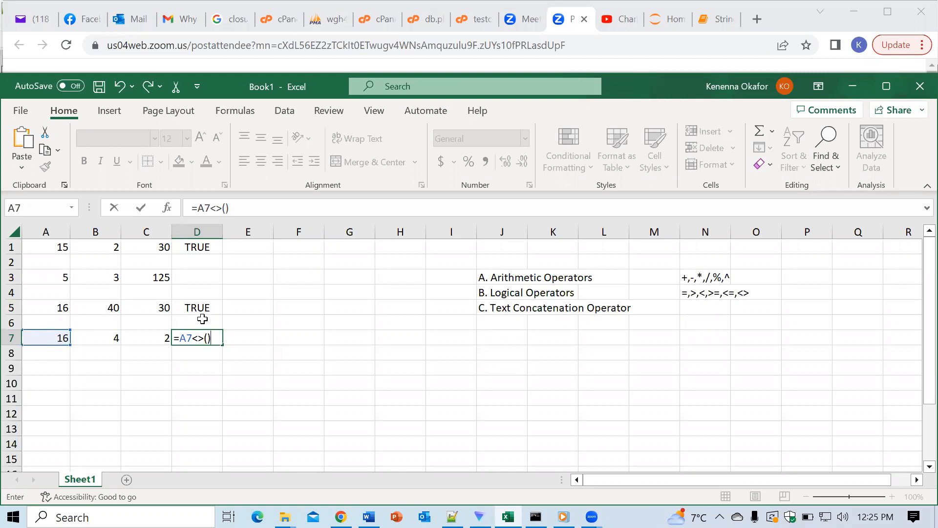
pyautogui.click(207, 338)
pyautogui.click(112, 338)
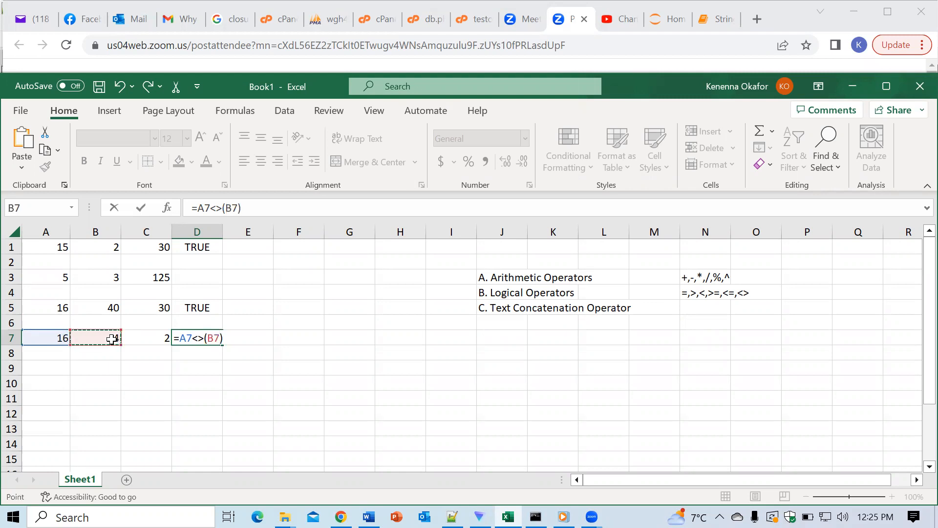
pyautogui.write('^')
pyautogui.click(161, 338)
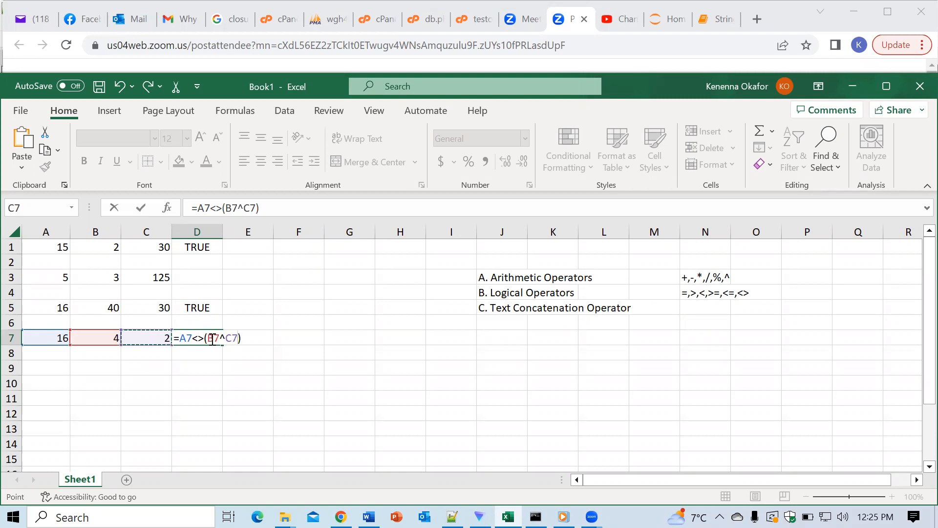
pyautogui.press('Return')
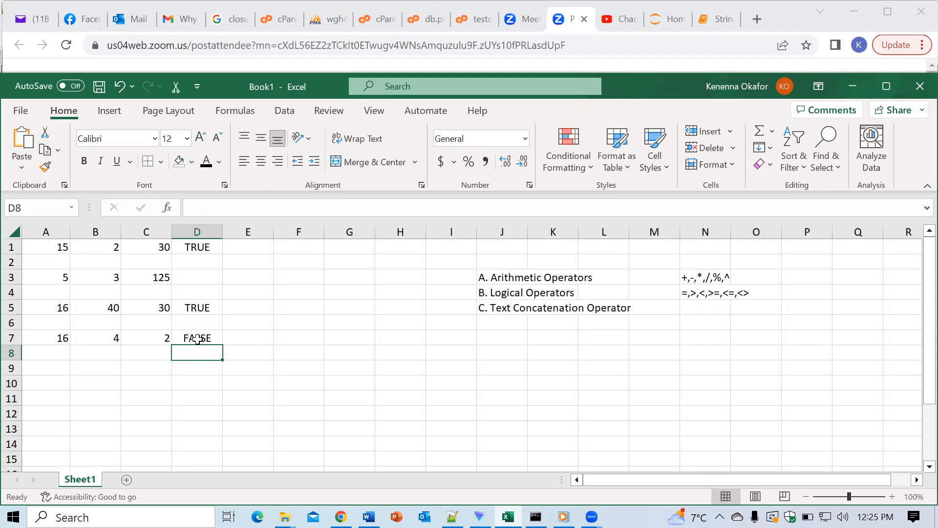
# Enter the example values 16, 4 and 3 in cells A8, B8 and C8
pyautogui.click(56, 365)
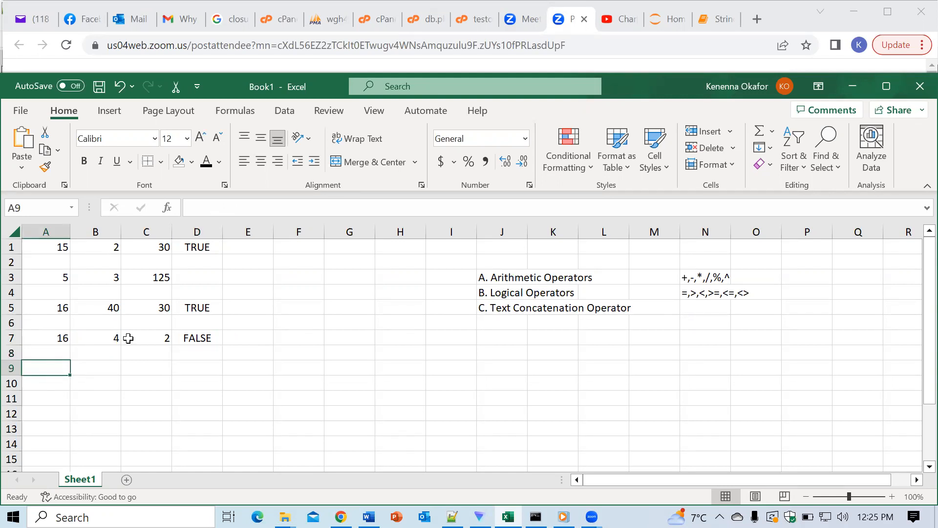
pyautogui.click(65, 353)
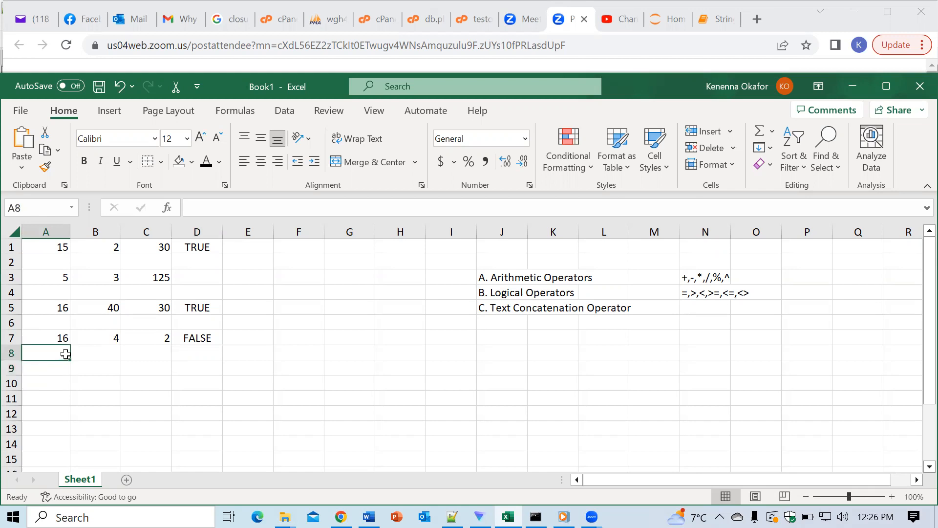
pyautogui.write('1')
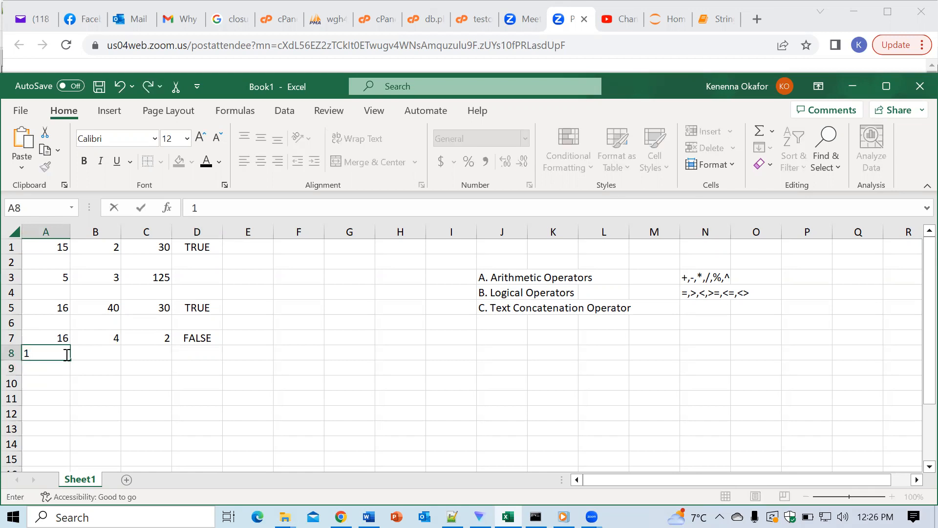
pyautogui.write('6')
pyautogui.click(110, 355)
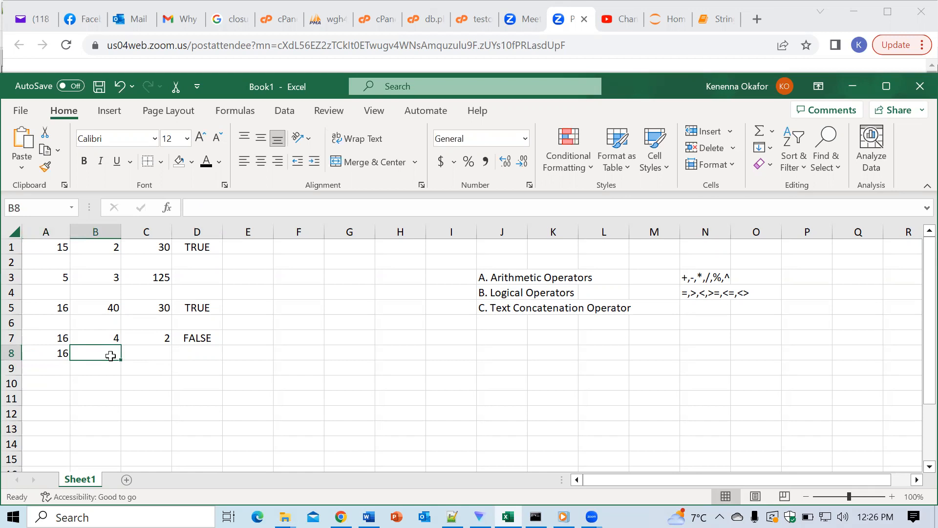
pyautogui.write('4')
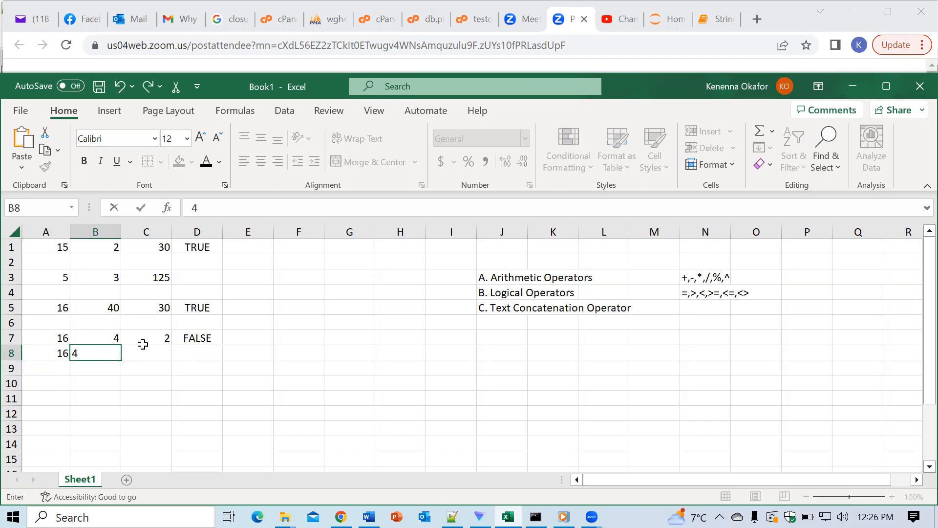
pyautogui.click(161, 353)
pyautogui.write('3')
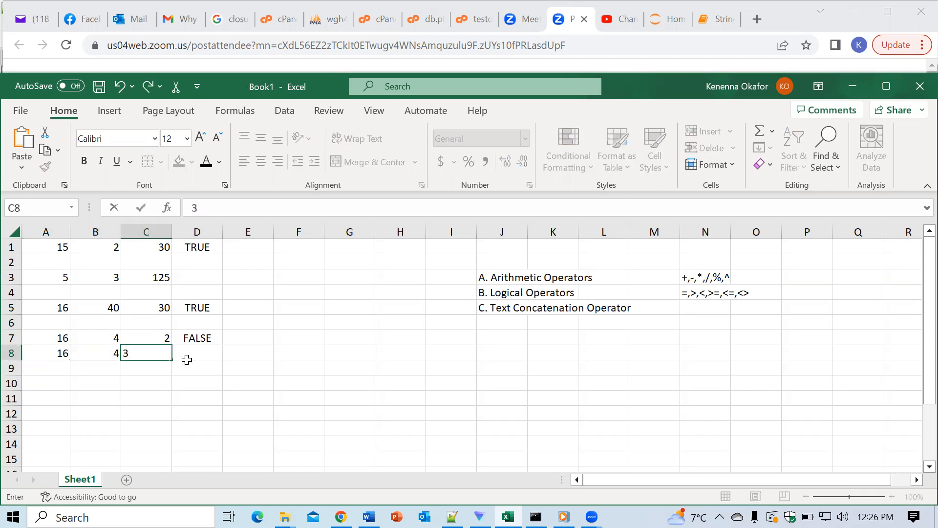
# Enter the not-equal comparison =A8<>(4^3) in cell D8
pyautogui.click(204, 353)
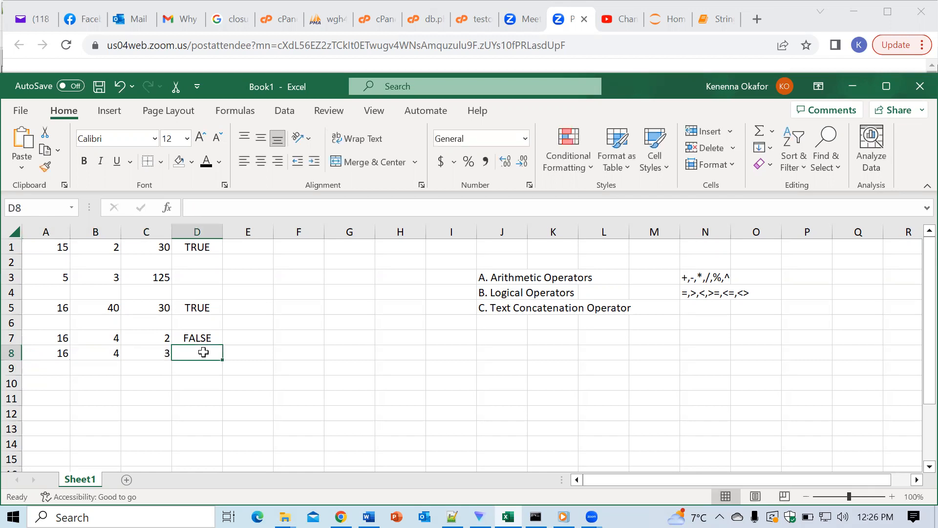
pyautogui.write('=')
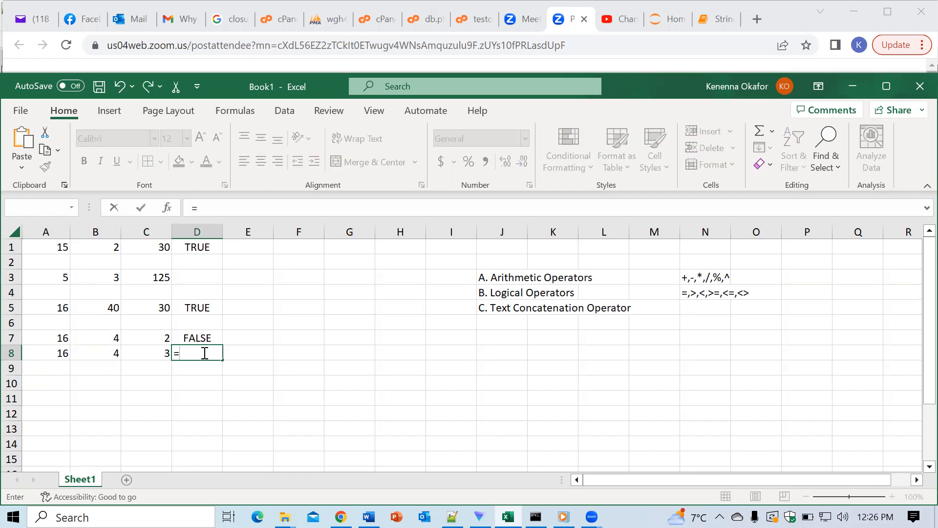
pyautogui.click(55, 357)
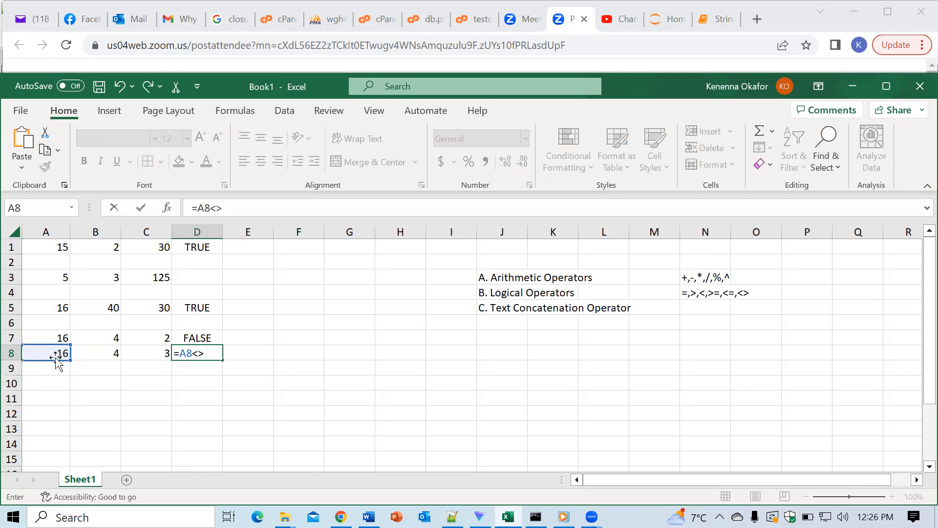
pyautogui.write('()')
pyautogui.click(208, 353)
pyautogui.write('4^3')
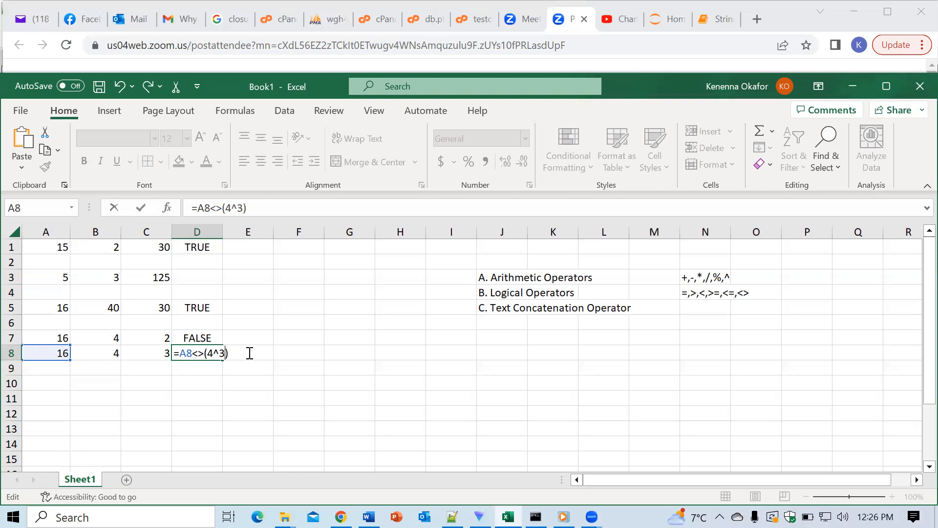
pyautogui.press('Return')
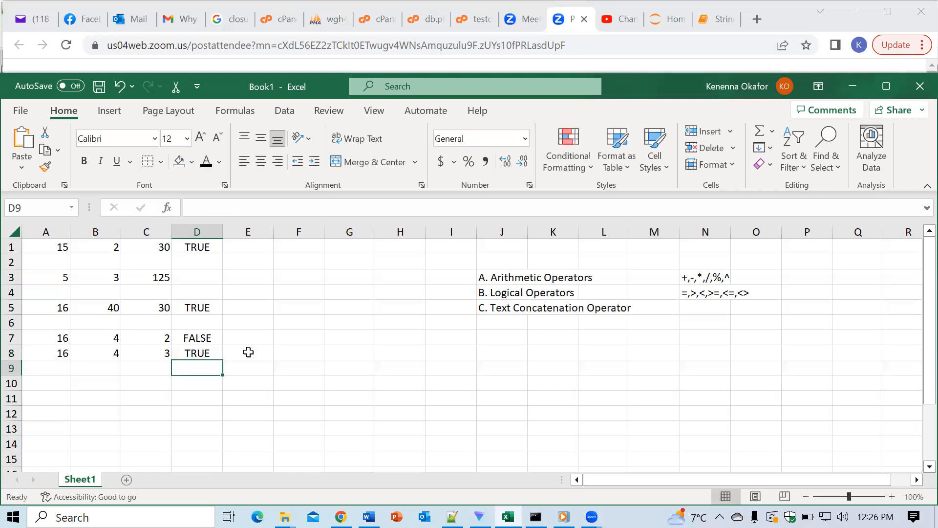
# Open the formula in cell D8 to review its not-equal comparison, leaving it as it is
pyautogui.click(203, 353)
pyautogui.doubleClick(204, 353)
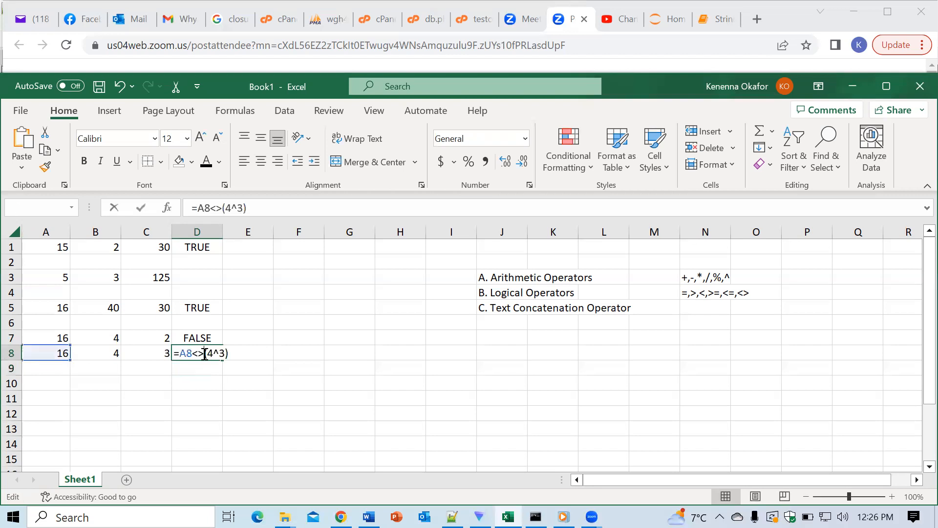
pyautogui.click(179, 354)
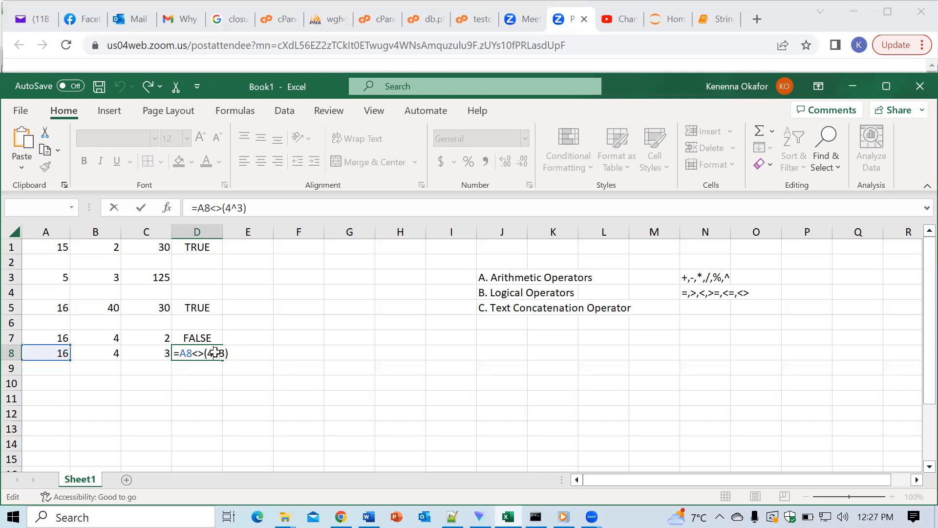
pyautogui.press('Return')
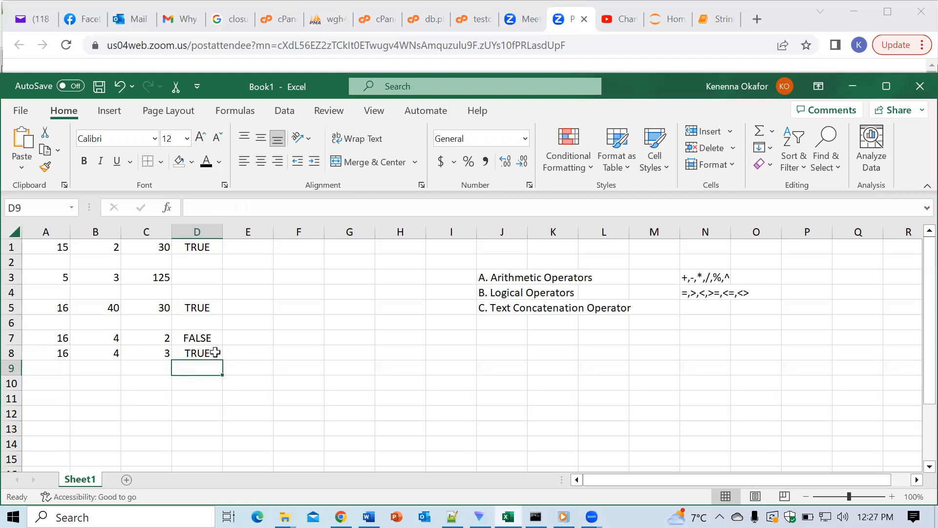
# Enter TRUE in cell A10 and 1 in cell B10
pyautogui.click(54, 385)
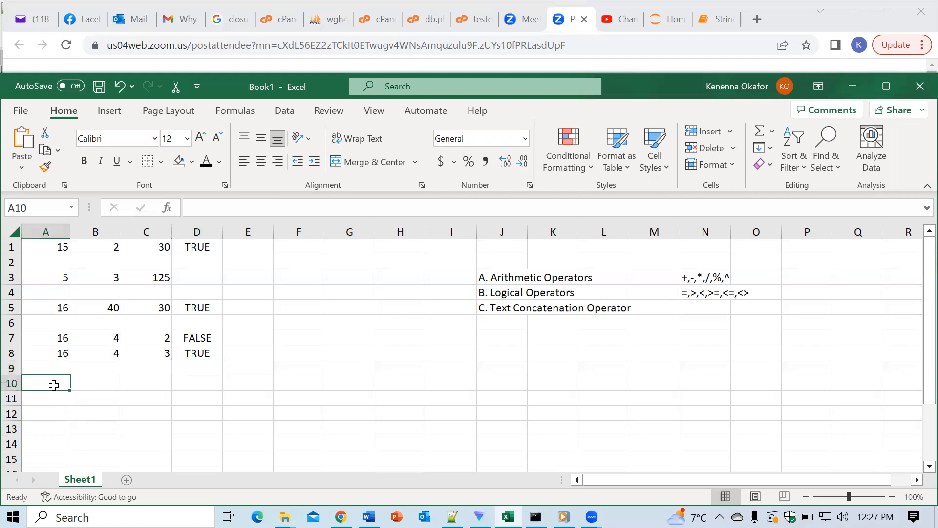
pyautogui.write('TRUE')
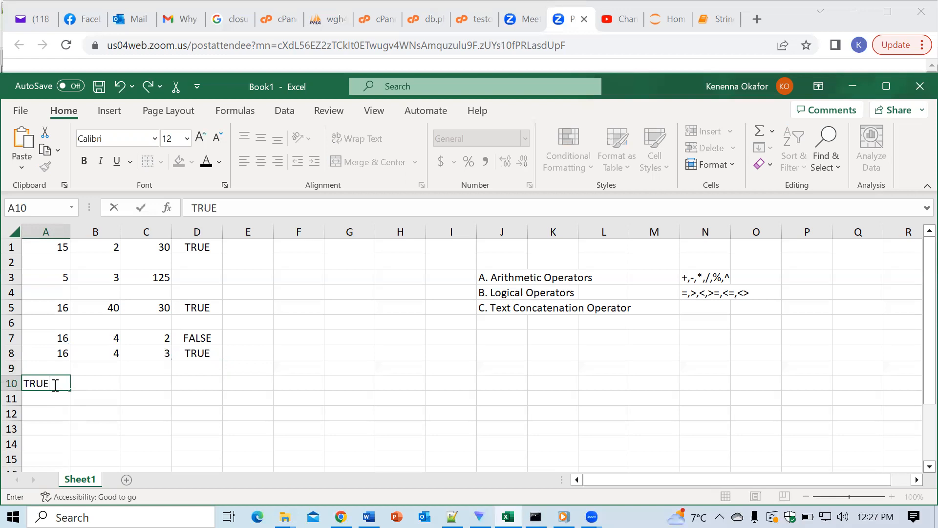
pyautogui.click(104, 387)
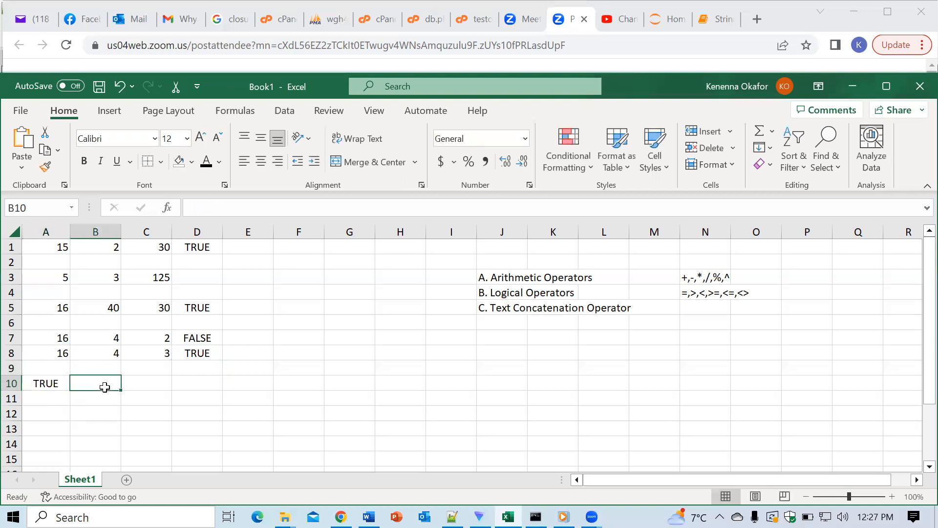
pyautogui.write('1')
# Enter the equality comparison =A10=B10 in cell C10 and check the value in A10
pyautogui.click(144, 384)
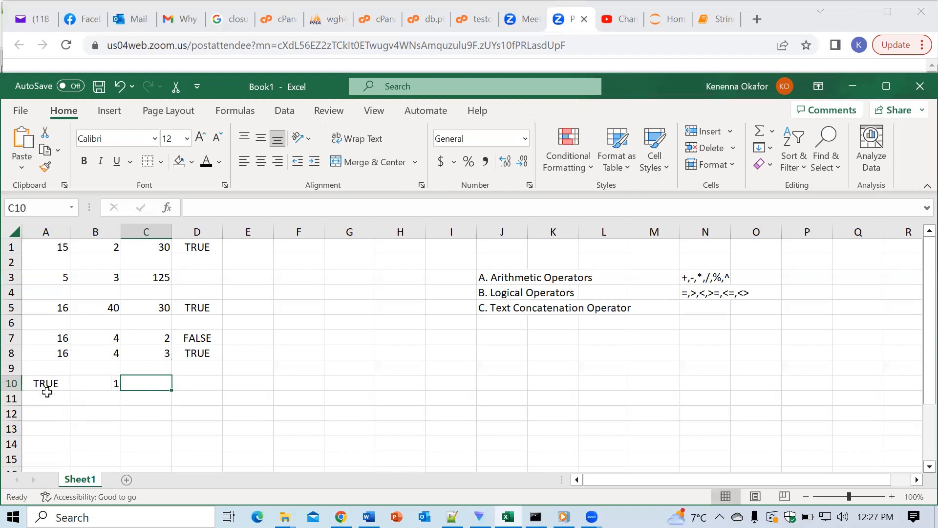
pyautogui.write('=')
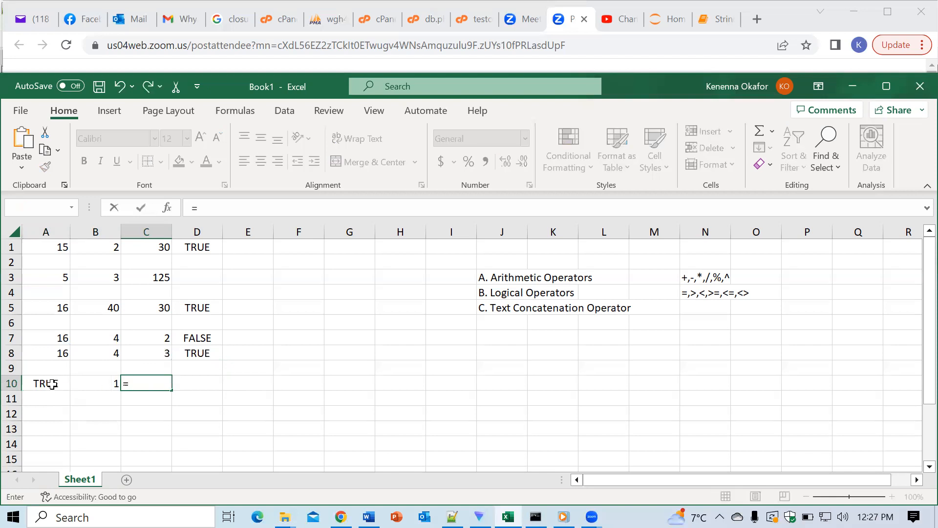
pyautogui.click(43, 384)
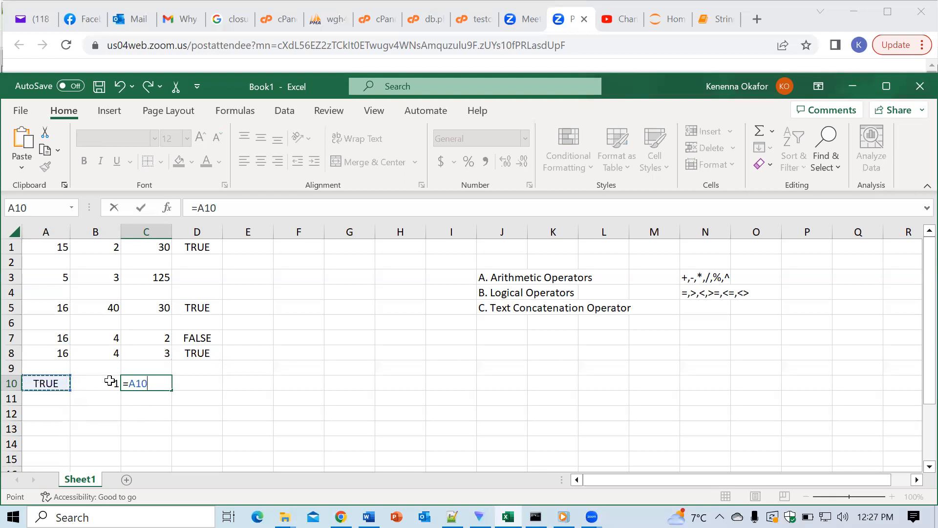
pyautogui.write('=')
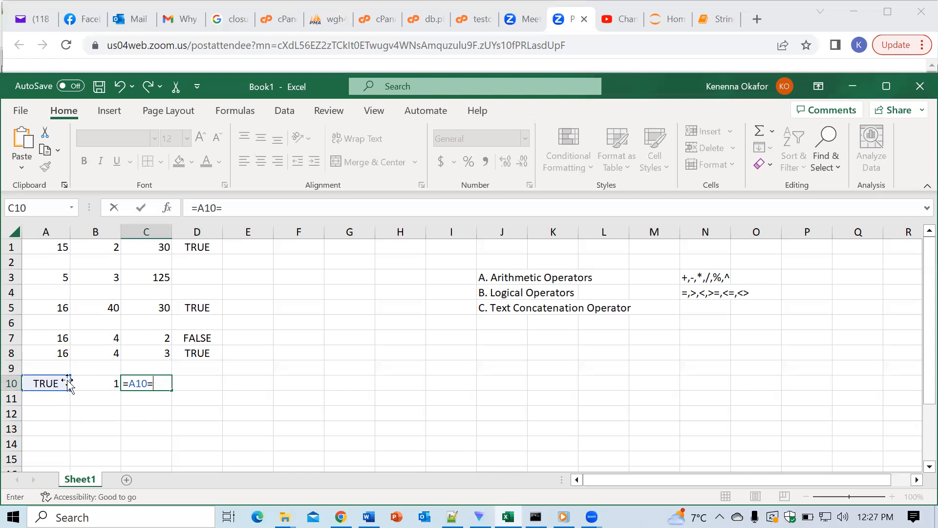
pyautogui.click(94, 383)
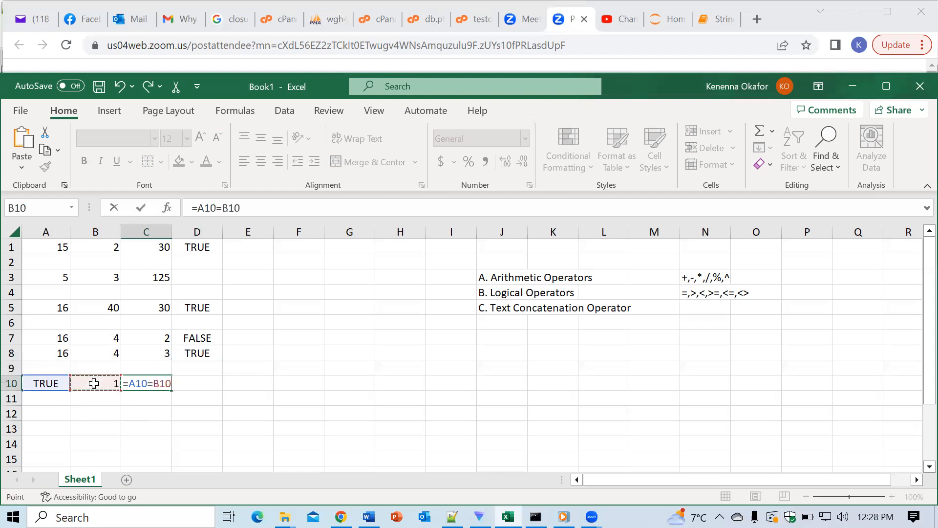
pyautogui.press('Return')
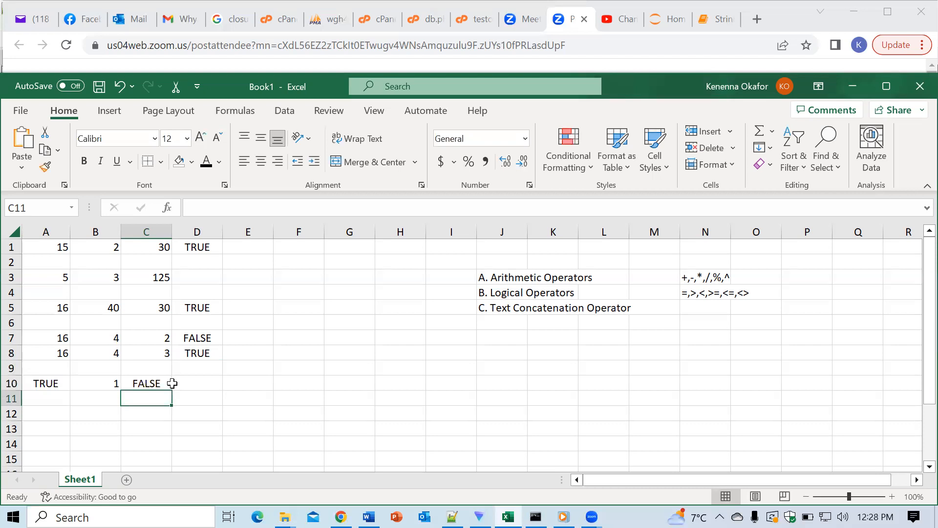
pyautogui.click(57, 383)
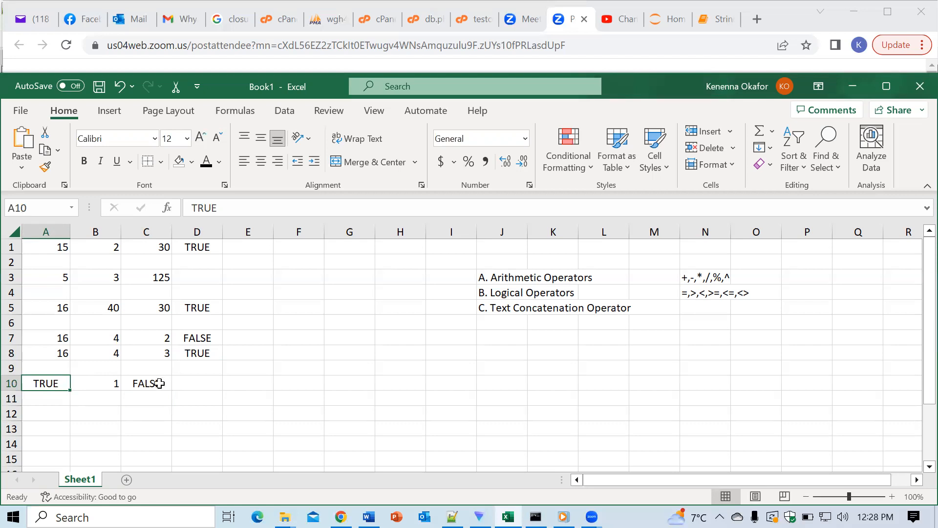
pyautogui.click(194, 386)
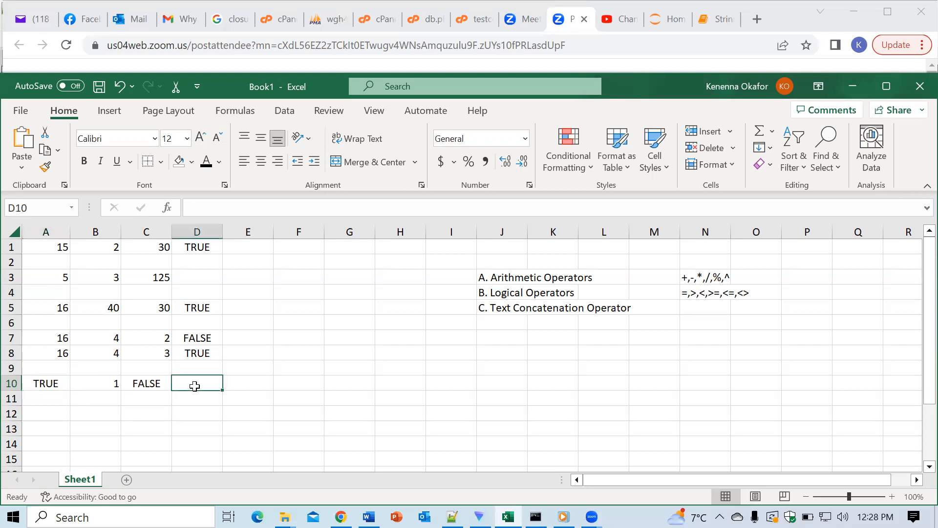
# Enter the comparison =--A10=B10 in cell D10 and reopen its formula to review the double negative, leaving it as it is
pyautogui.doubleClick(195, 387)
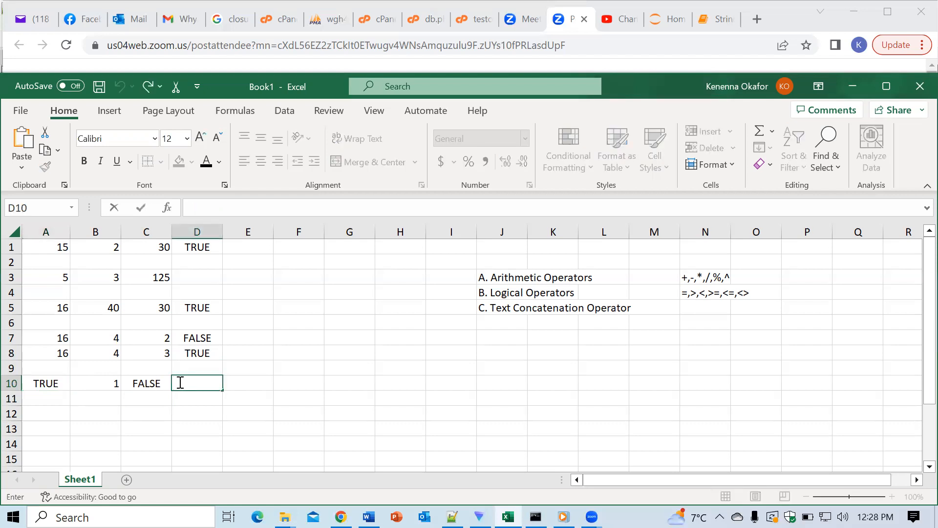
pyautogui.write('--')
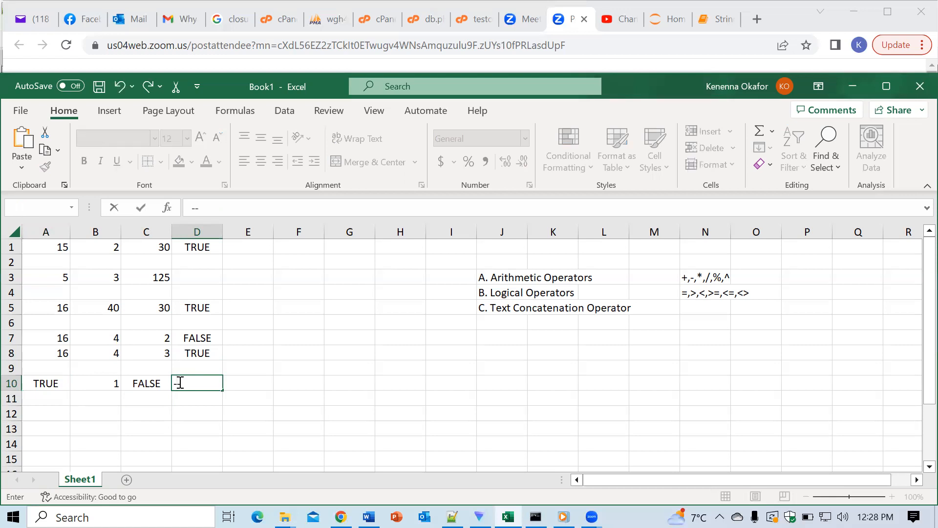
pyautogui.click(51, 384)
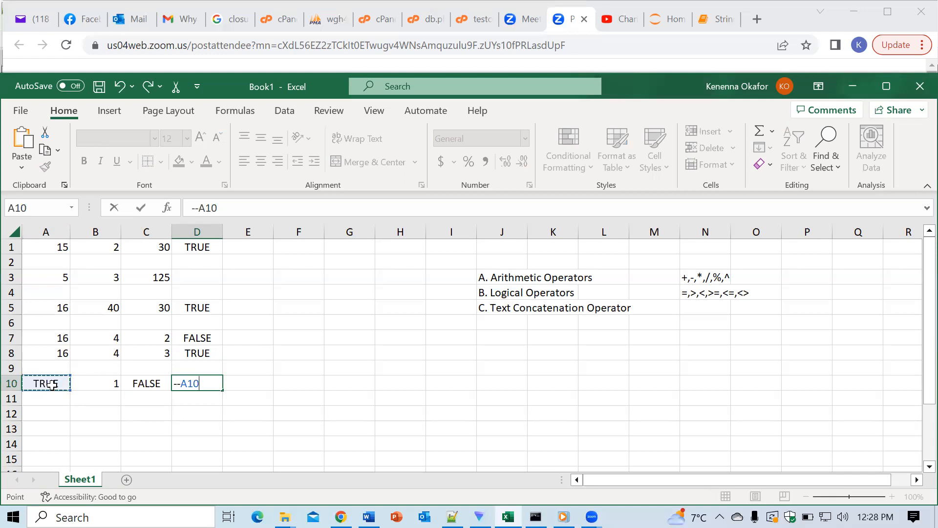
pyautogui.write('=')
pyautogui.click(94, 386)
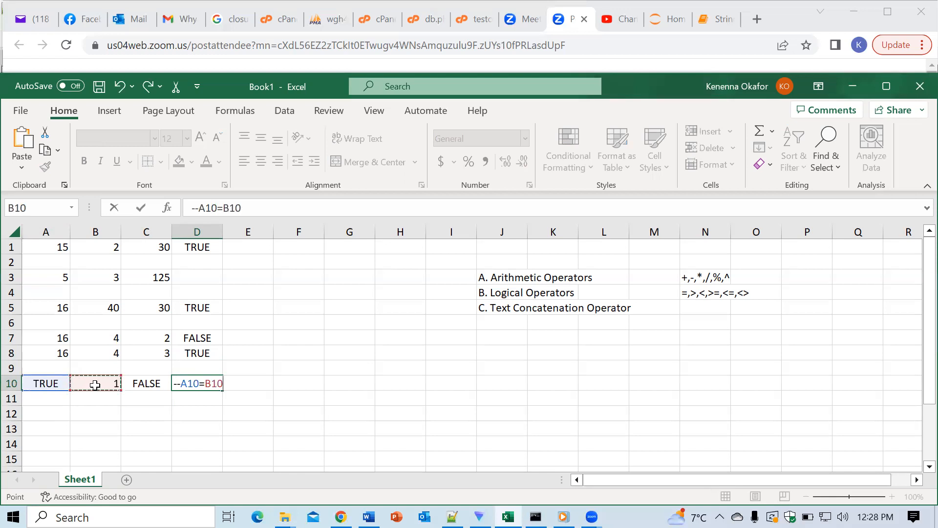
pyautogui.press('Return')
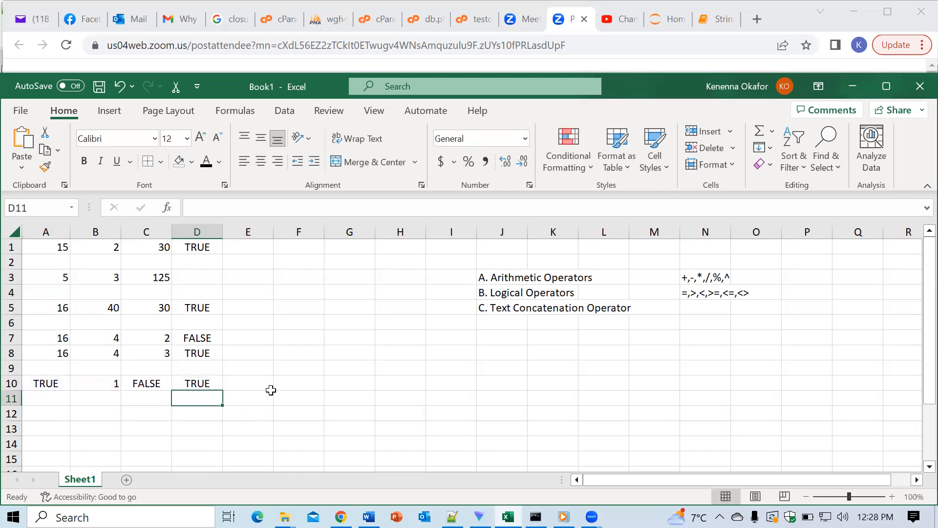
pyautogui.doubleClick(190, 385)
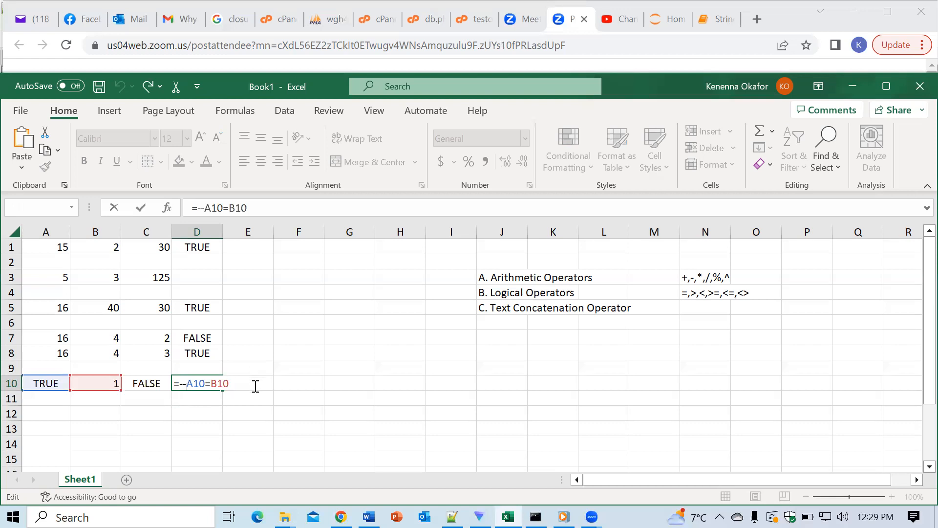
pyautogui.click(309, 389)
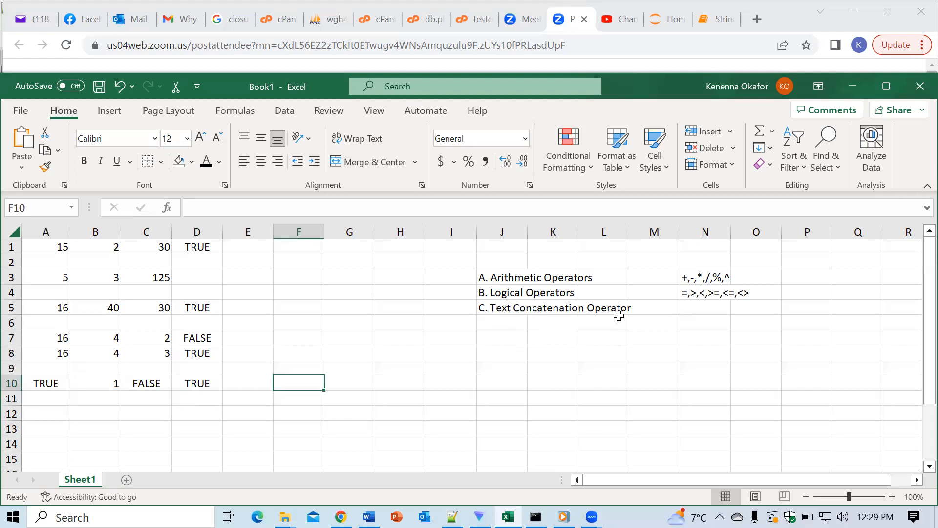
# Enter the sample text Bola in cell A12, Ahmed in B12 and Tinubu in C12
pyautogui.click(63, 416)
pyautogui.write('Bola')
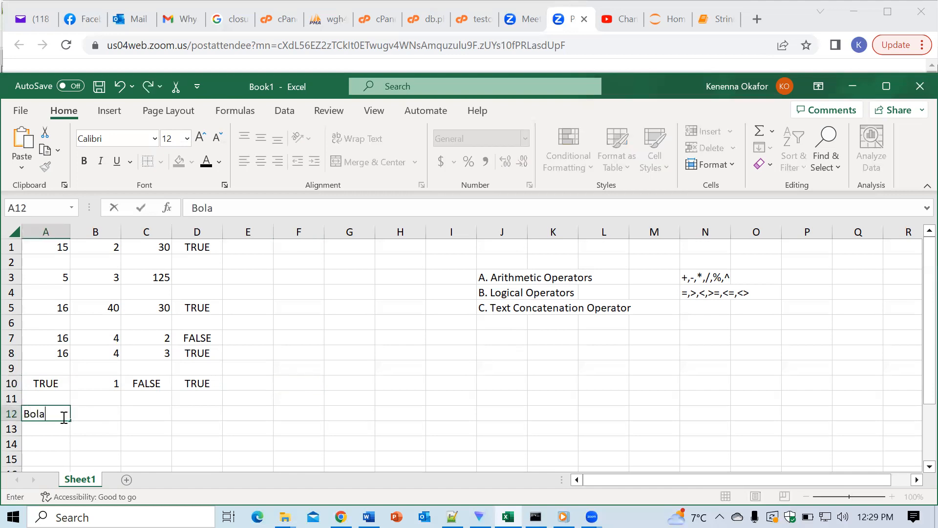
pyautogui.click(108, 416)
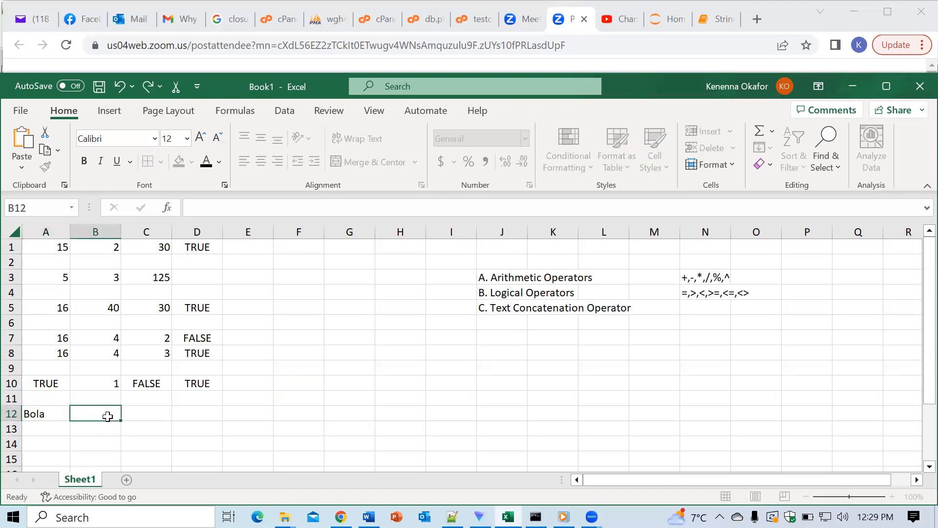
pyautogui.write('Ahmed')
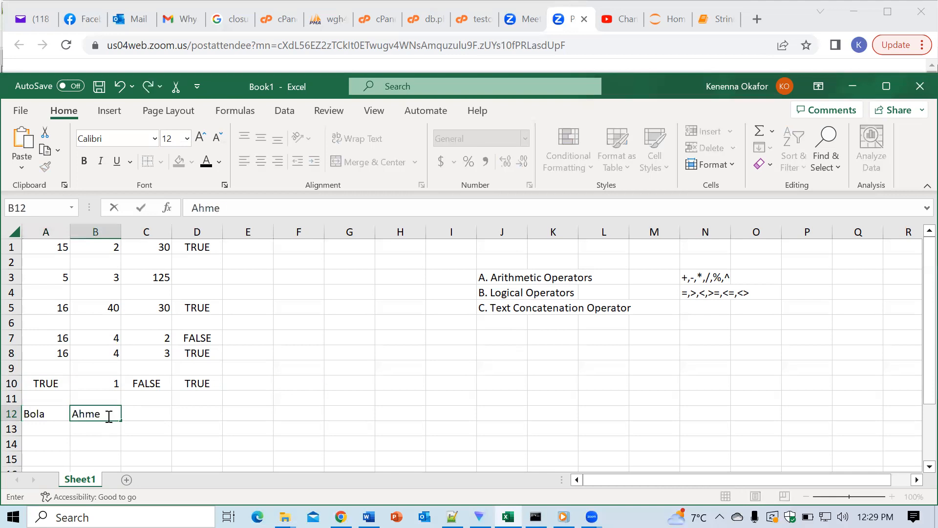
pyautogui.write('Tinubu')
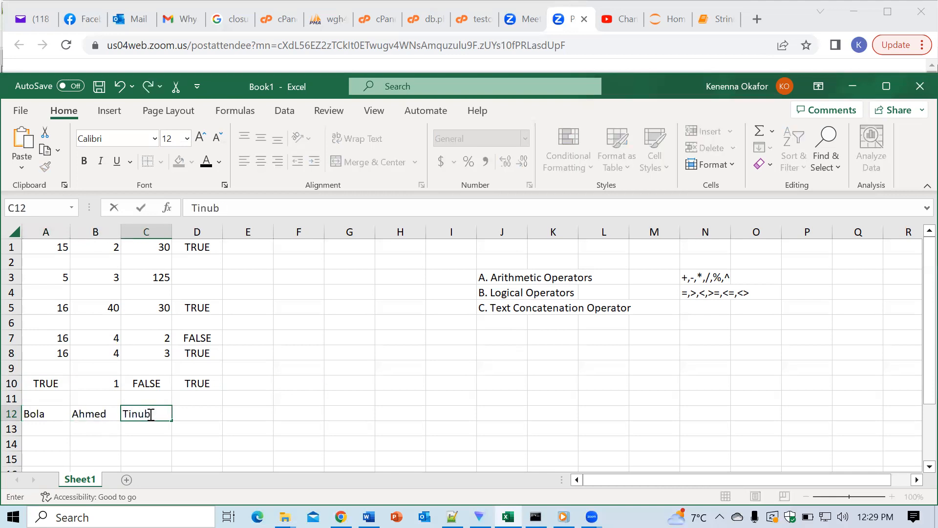
pyautogui.click(206, 413)
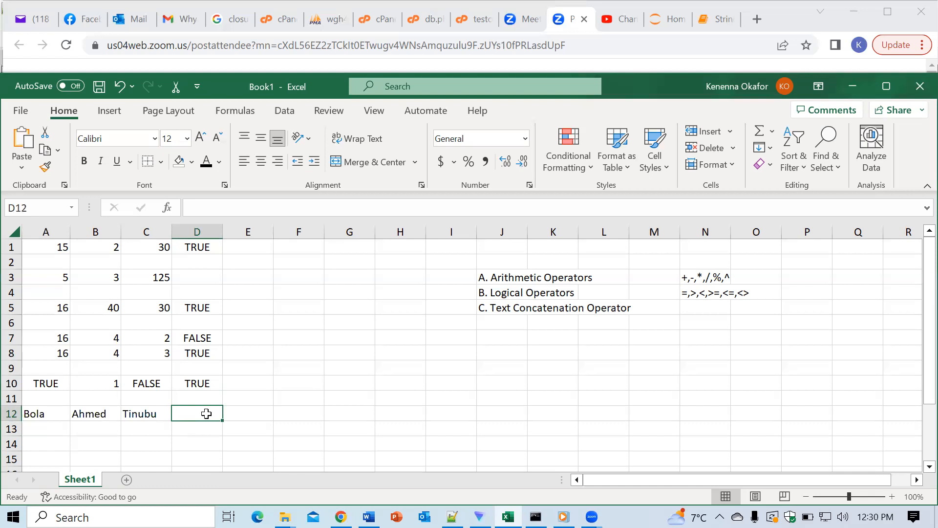
pyautogui.write('=')
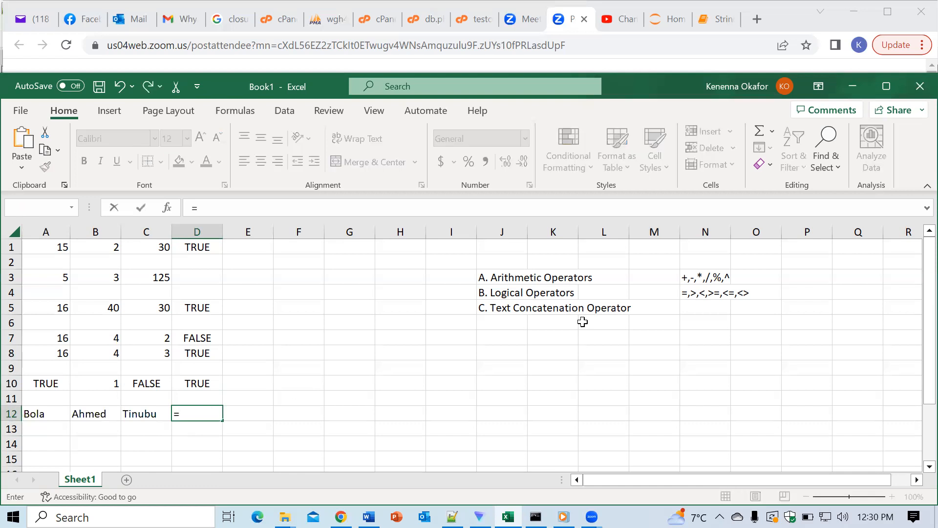
pyautogui.click(704, 307)
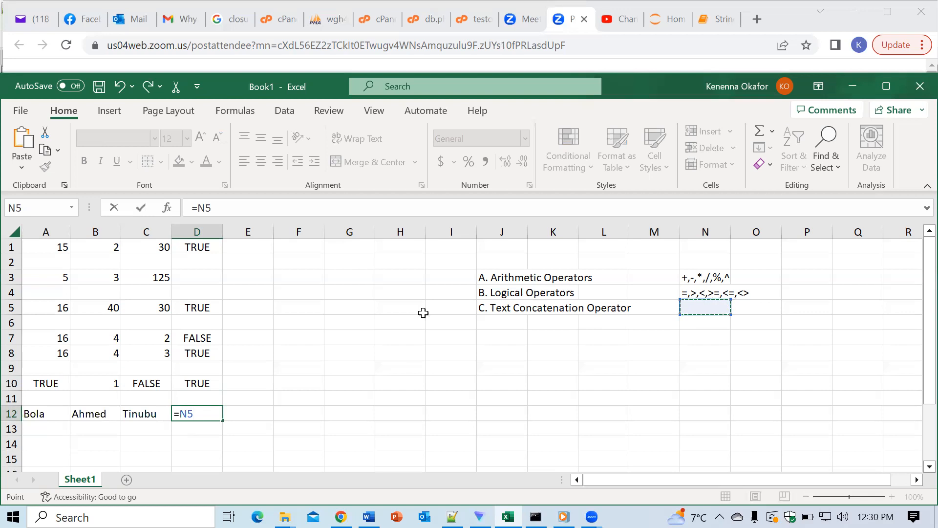
pyautogui.press('BackSpace')
pyautogui.press('BackSpace')
pyautogui.press('BackSpace')
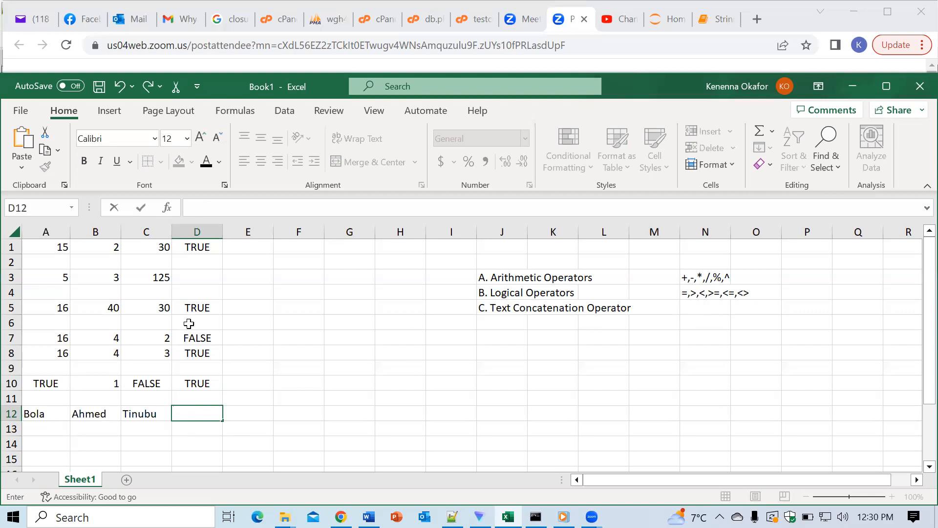
# Enter the & symbol in cell N5, beside the Text Concatenation Operator entry in the operator list
pyautogui.click(698, 307)
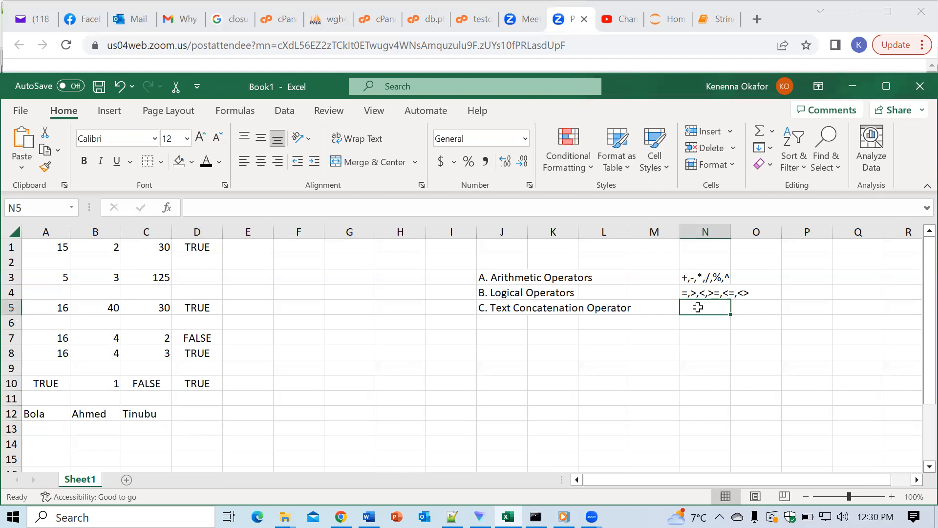
pyautogui.write('&')
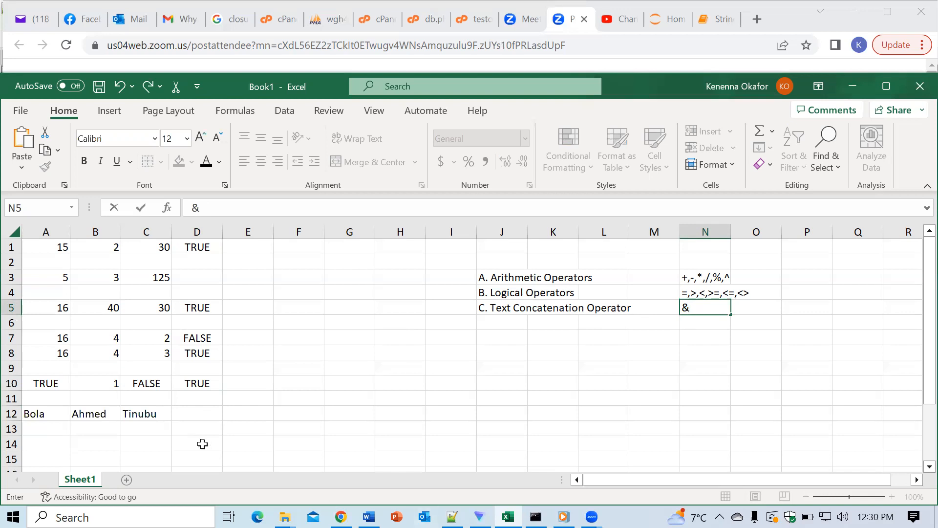
pyautogui.click(207, 418)
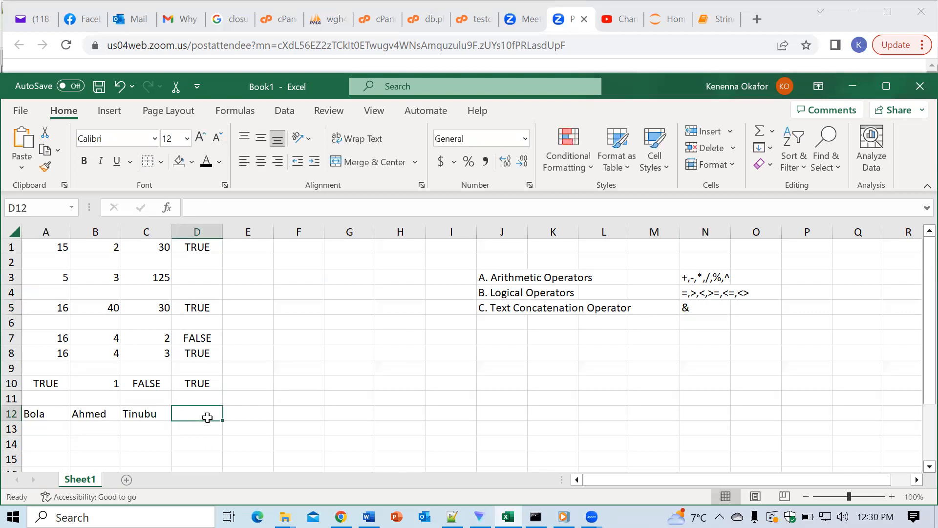
# Enter the concatenation formula =A12&B12&C12 in cell D12
pyautogui.write('=')
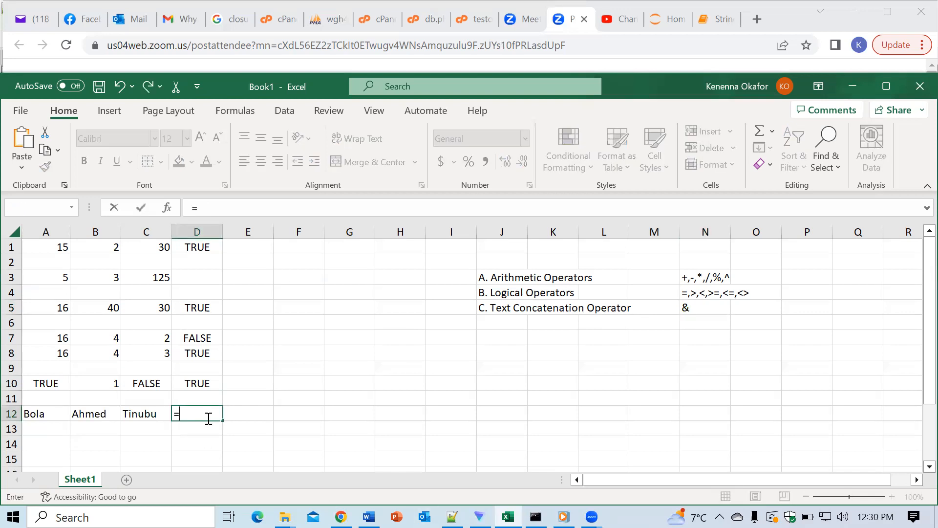
pyautogui.click(37, 415)
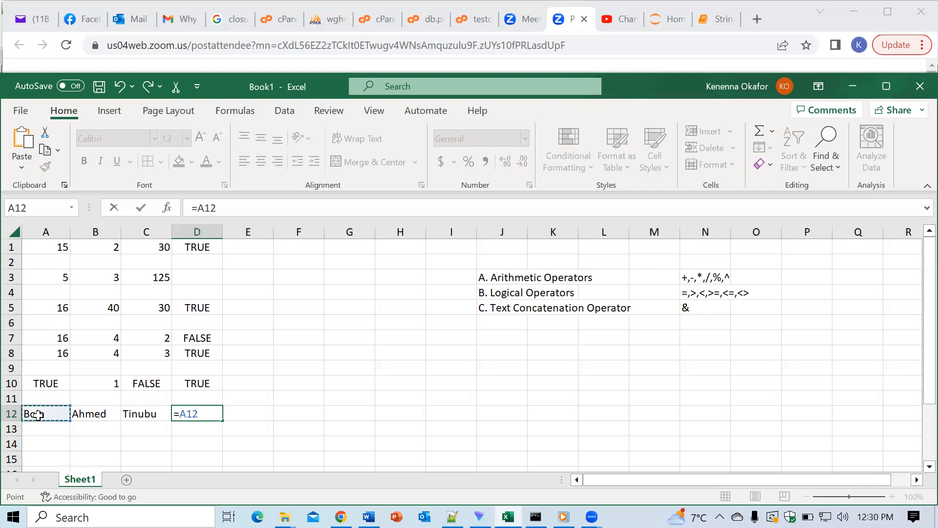
pyautogui.write('&')
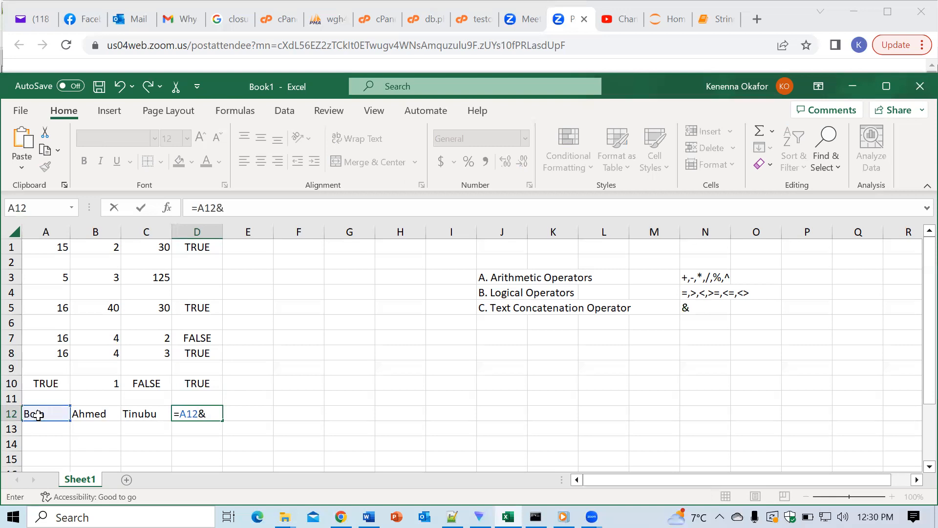
pyautogui.click(96, 412)
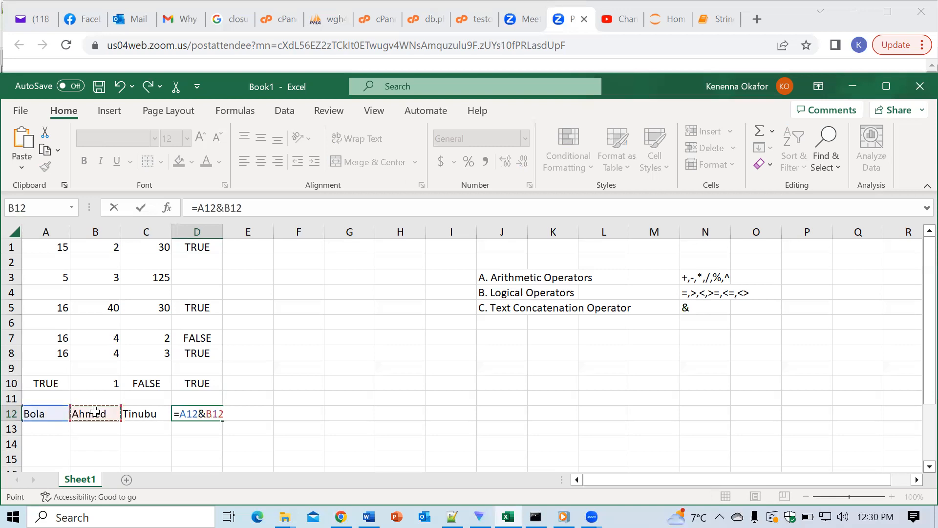
pyautogui.write('&')
pyautogui.click(141, 414)
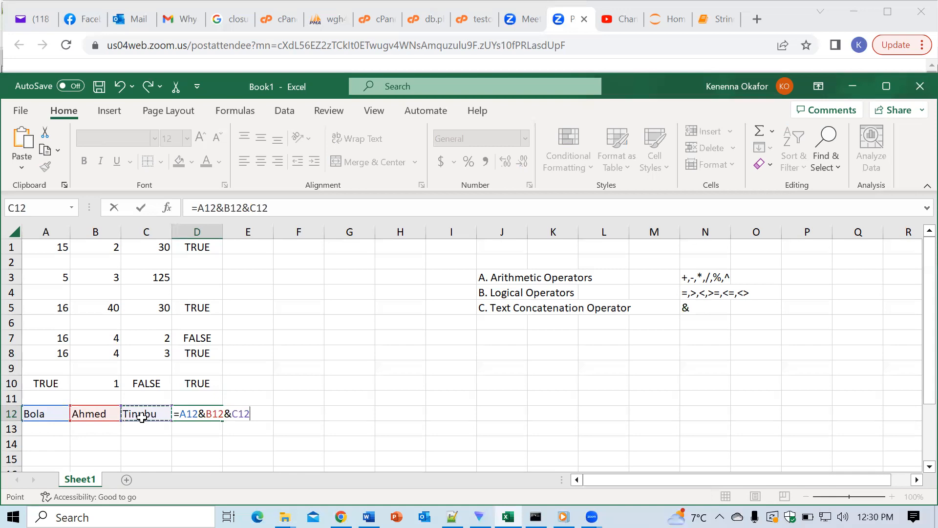
pyautogui.press('Return')
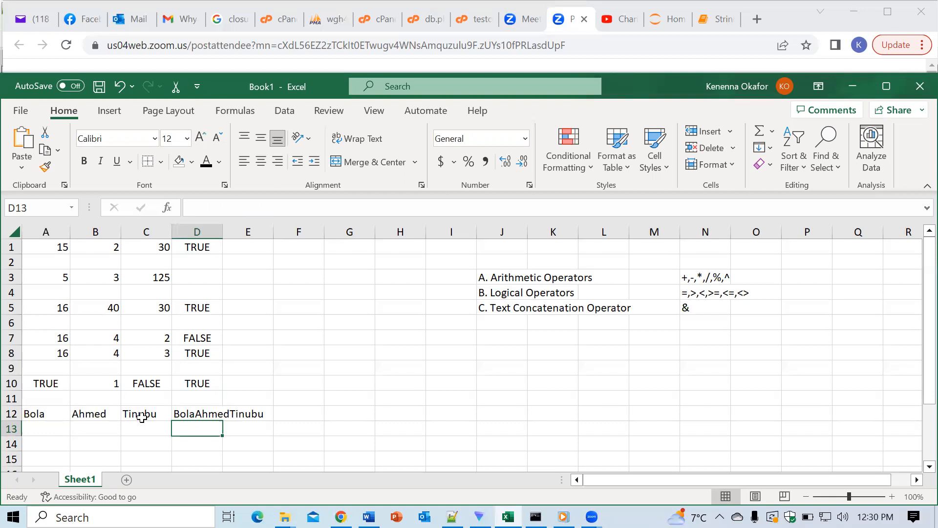
# Add spaces between the joined names by changing the formula in cell D12 to =A12&" "&B12&" "&C12
pyautogui.doubleClick(194, 415)
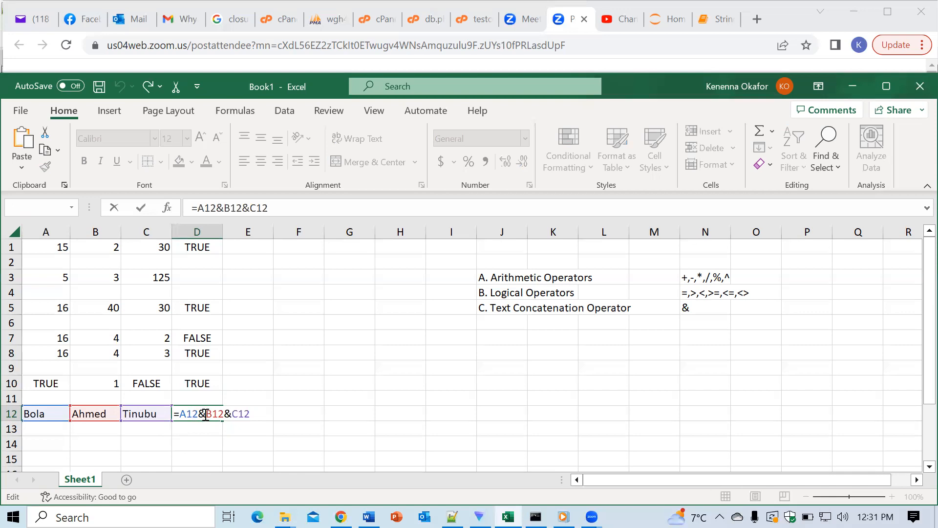
pyautogui.write('""')
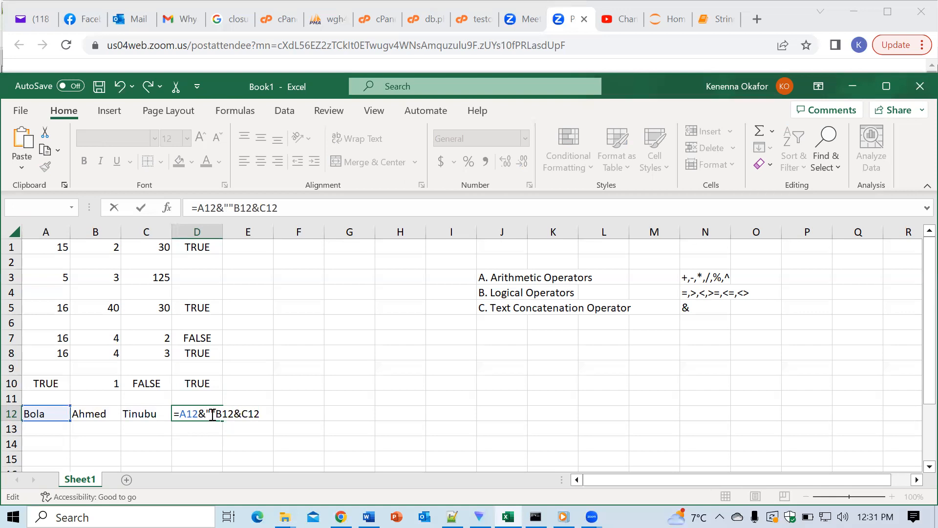
pyautogui.click(212, 415)
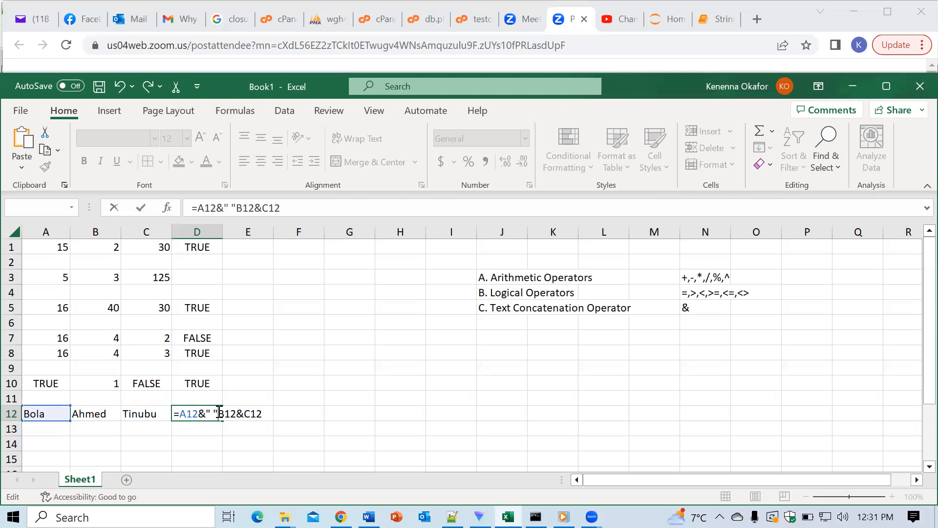
pyautogui.click(220, 412)
pyautogui.write('&')
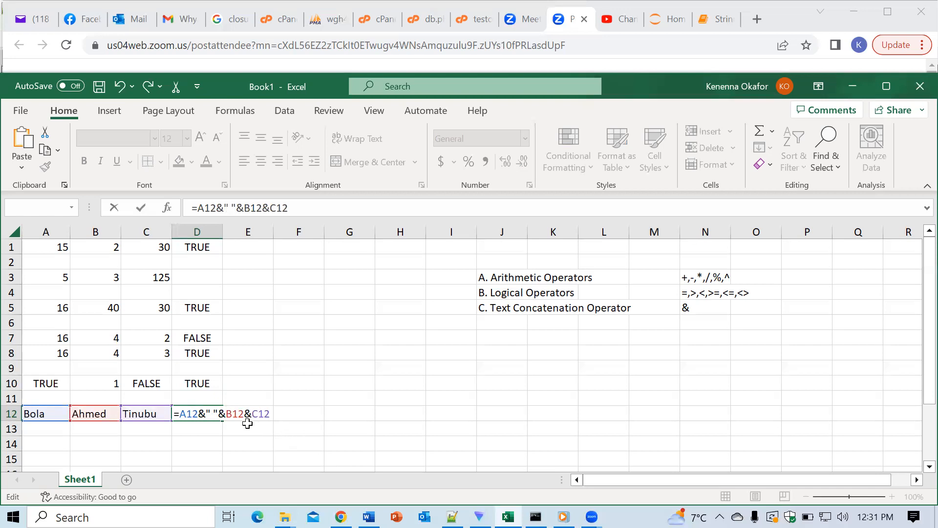
pyautogui.click(244, 413)
pyautogui.write('&')
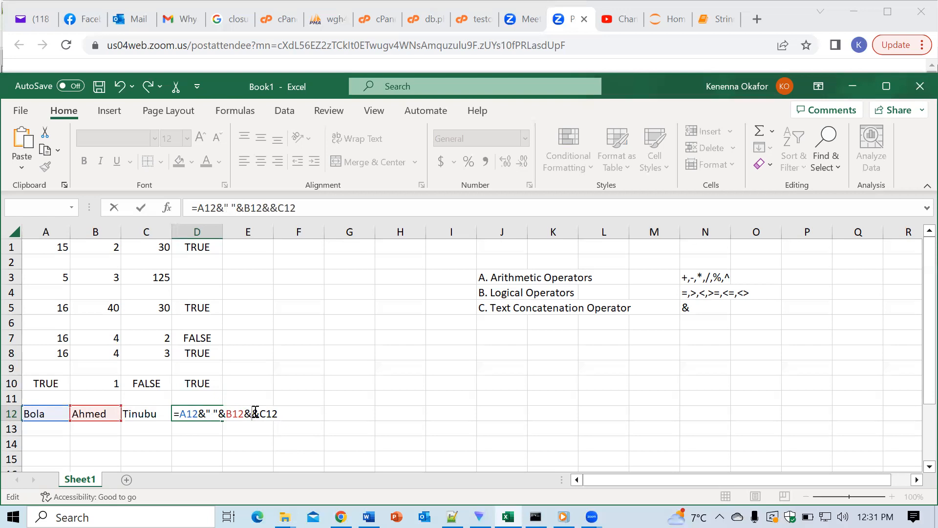
pyautogui.write('""')
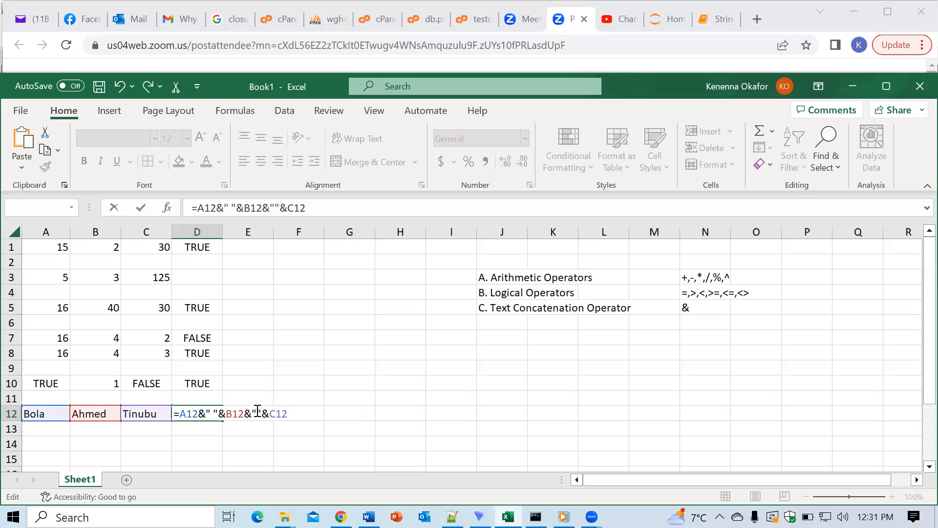
pyautogui.click(258, 414)
pyautogui.press('Return')
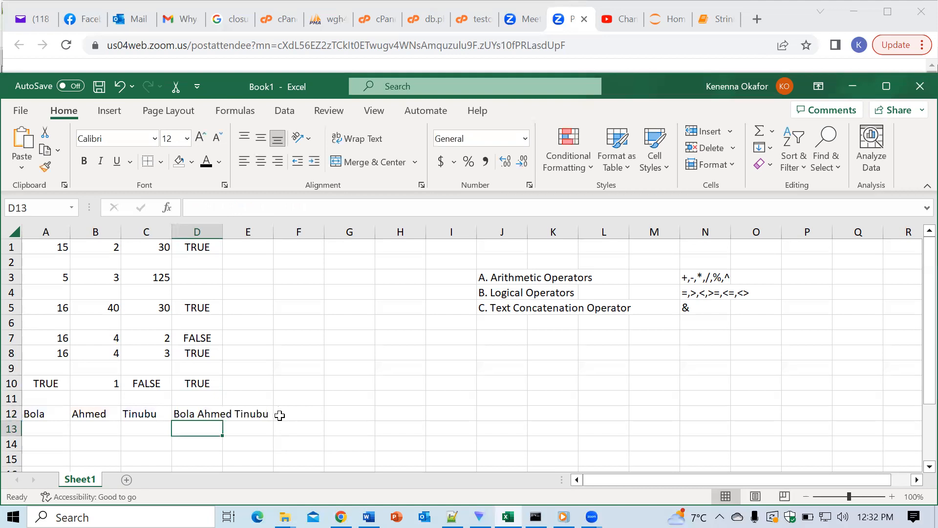